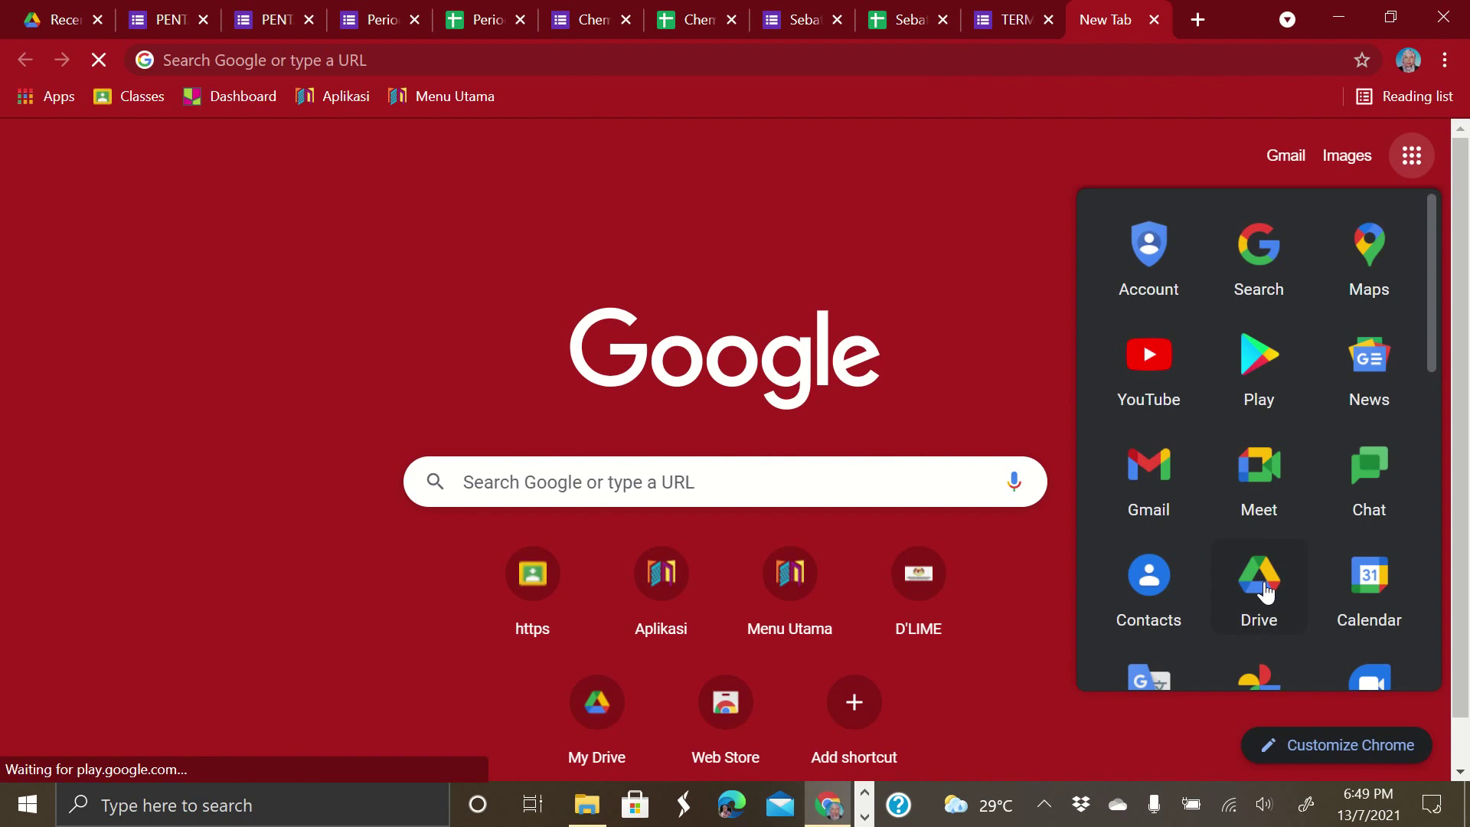
Open the Chemistry folder in Google Drive and create a blank Google Form in it
left_click(1260, 579)
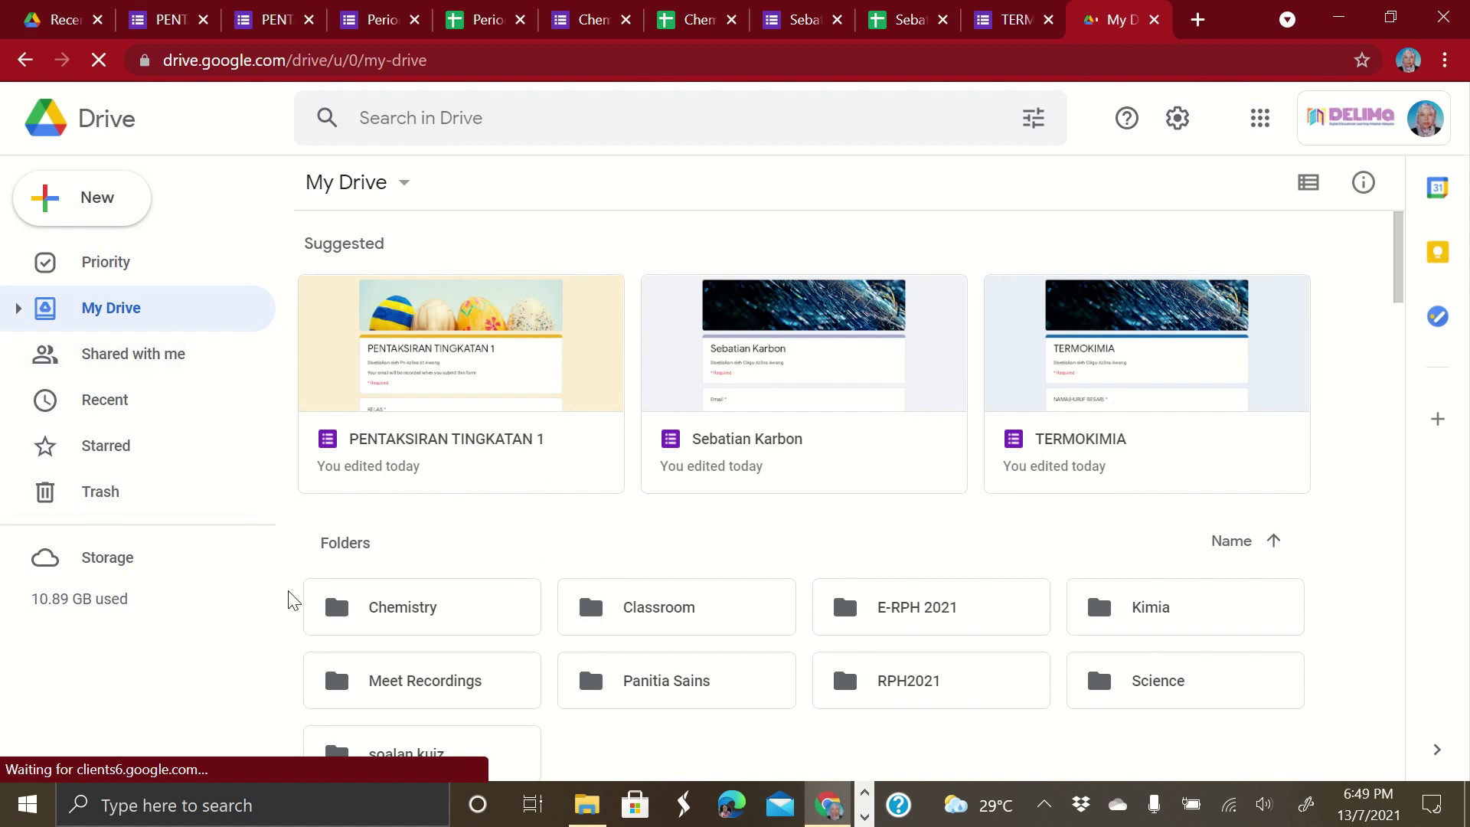
double_click(421, 622)
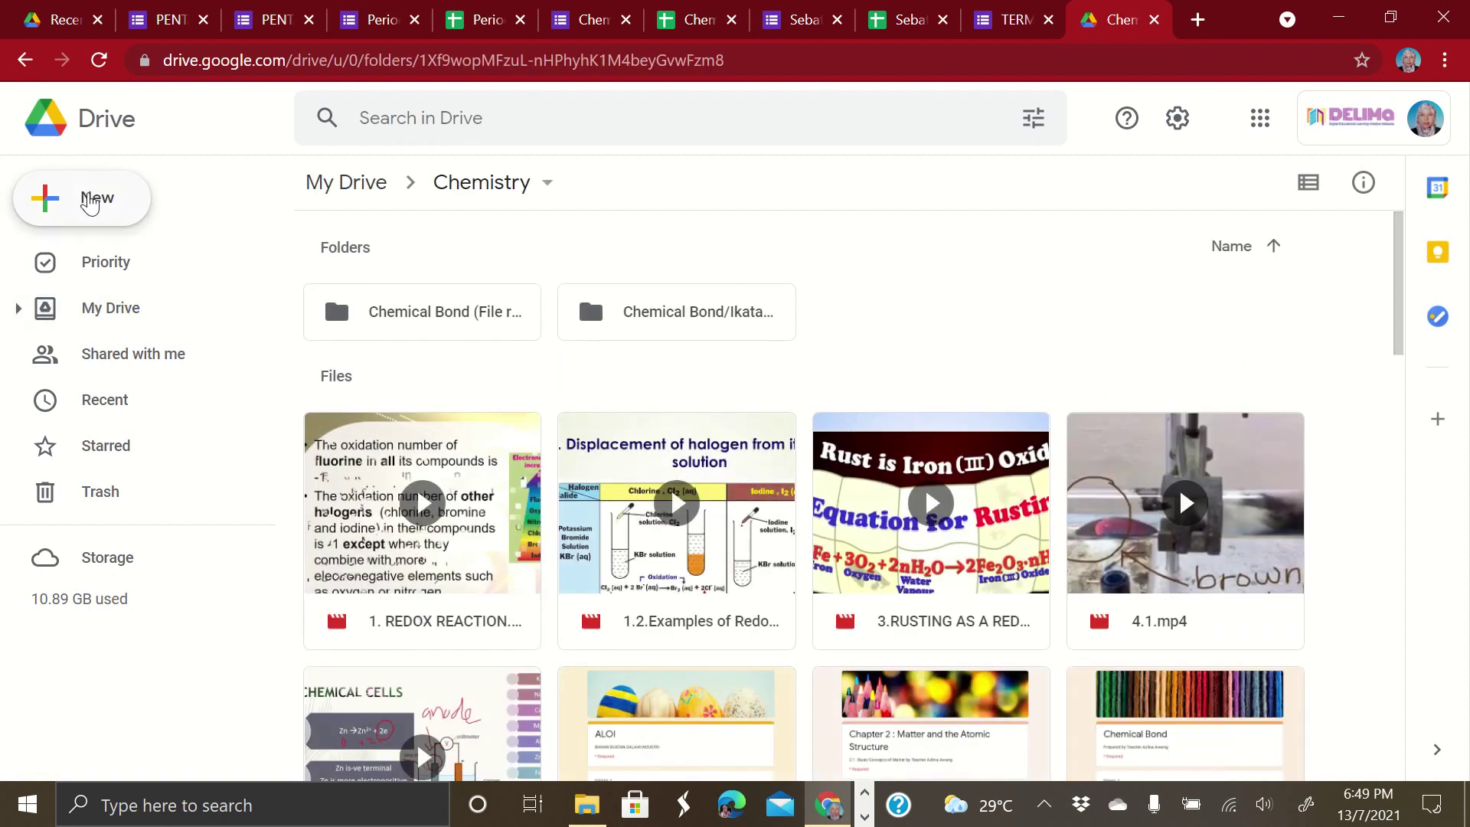
left_click(89, 201)
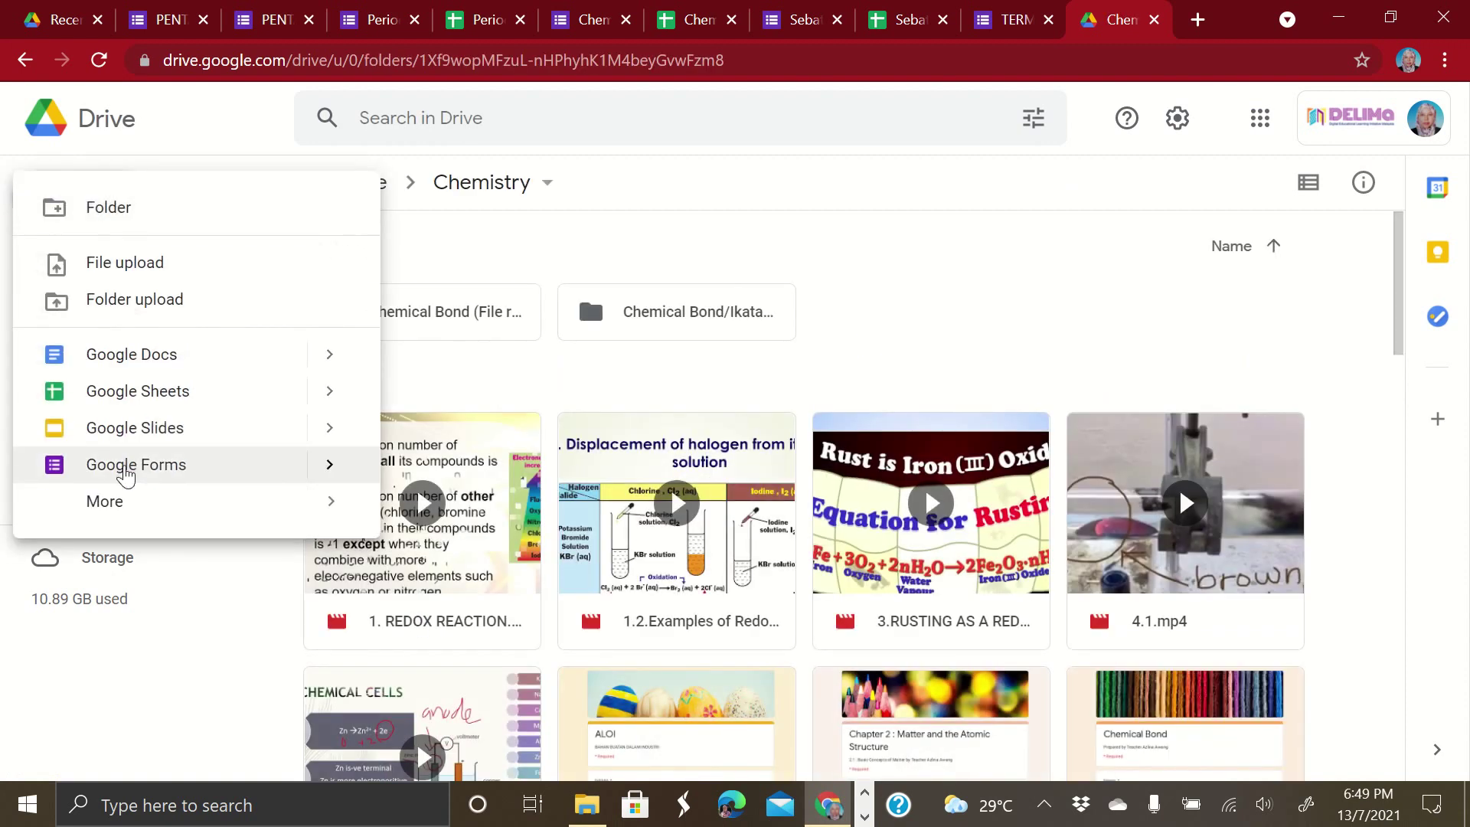
left_click(126, 475)
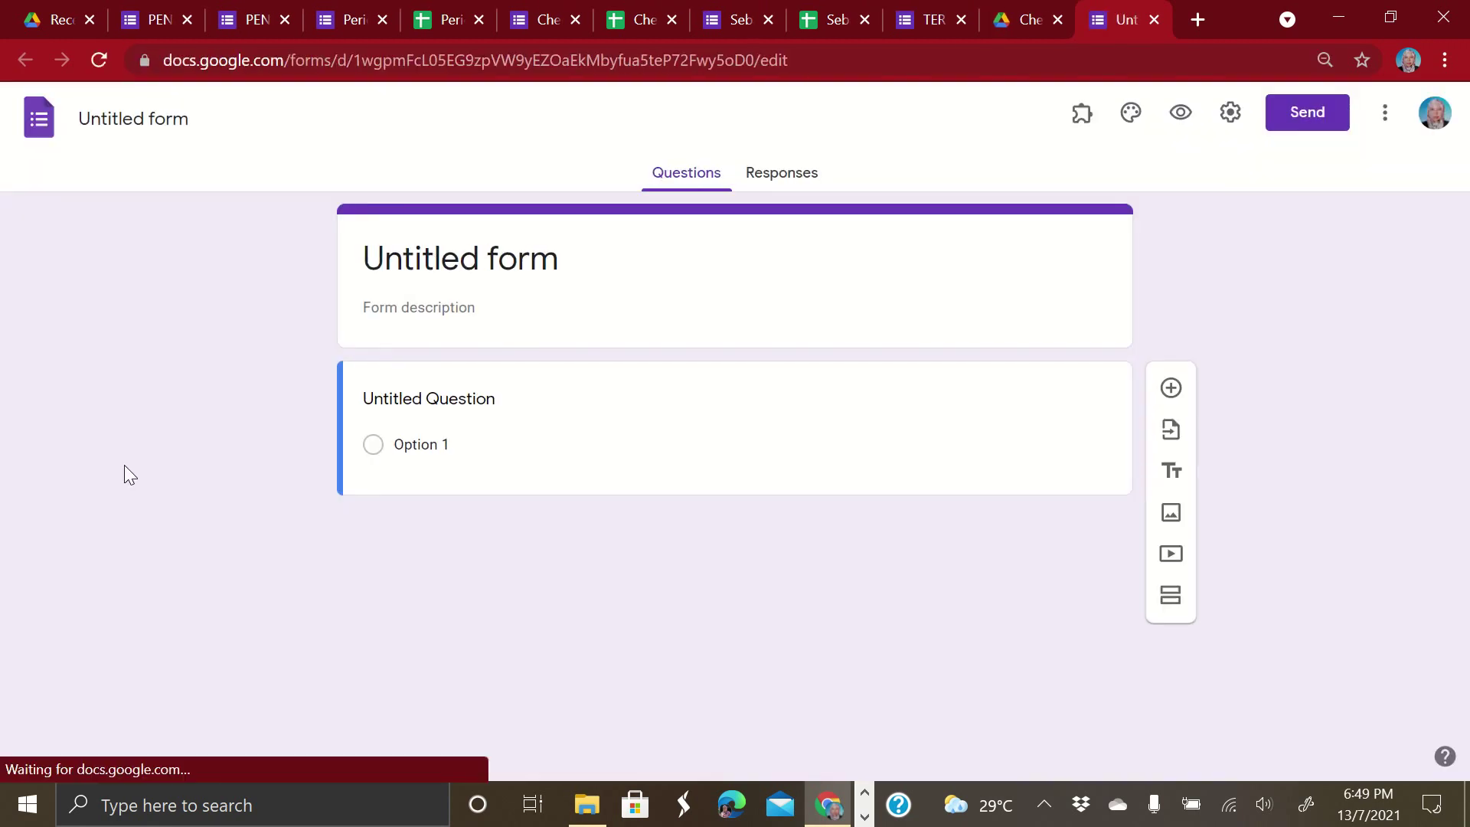
Title the form and its file "PPT" and enter the description "prepared by AA"
left_click(451, 251)
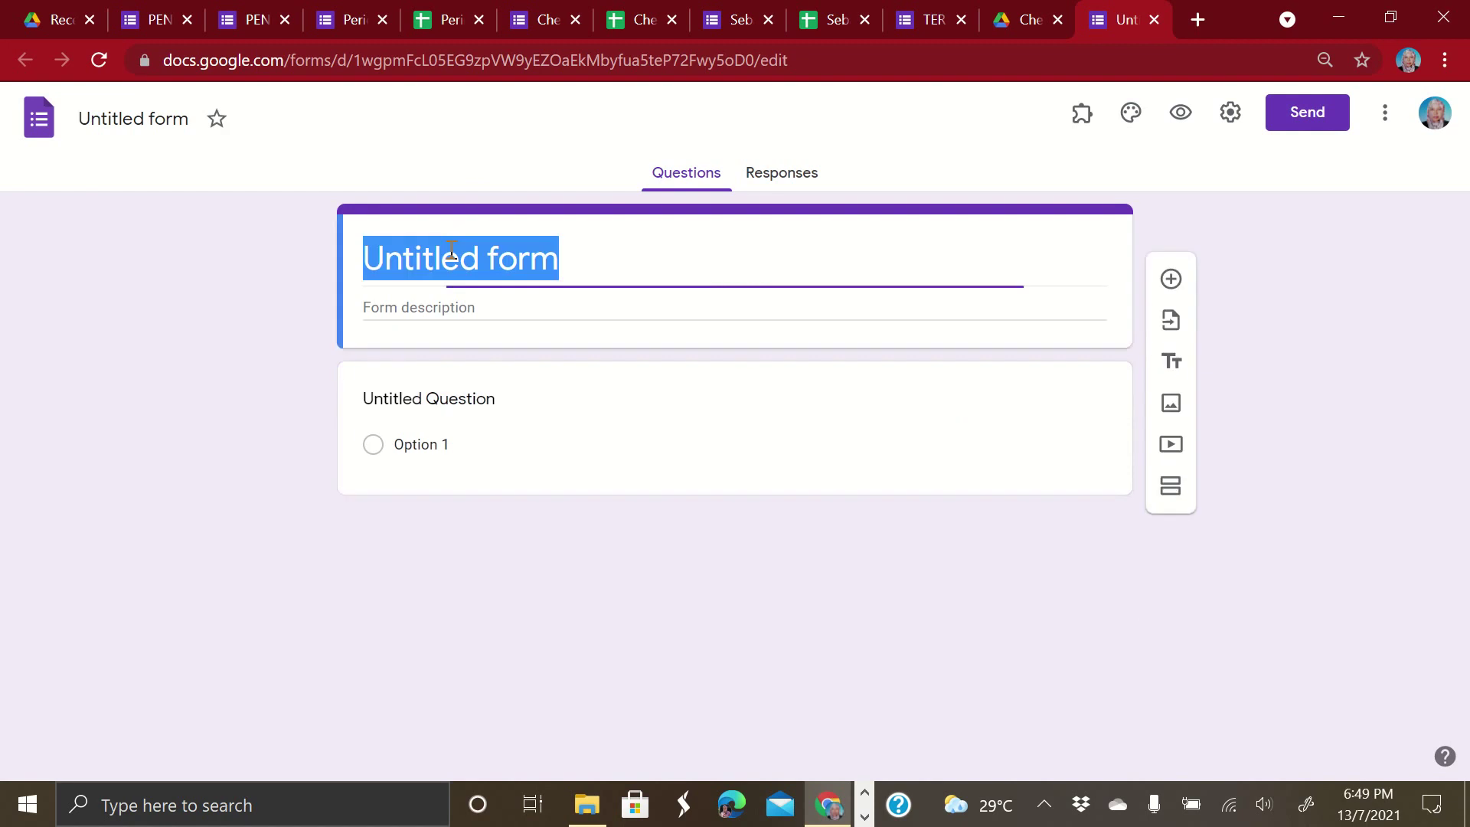
type("PPT")
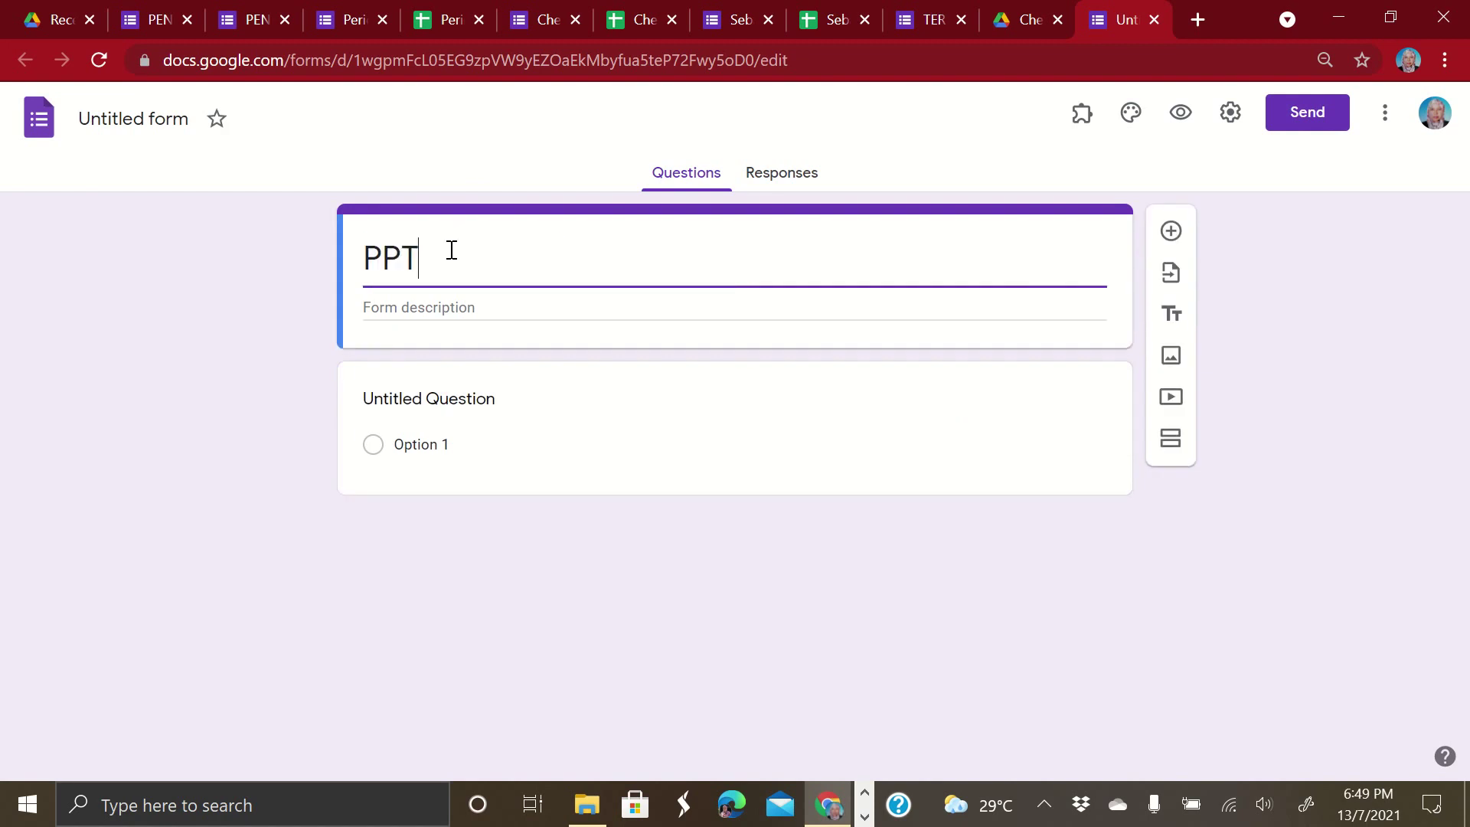
left_click(137, 125)
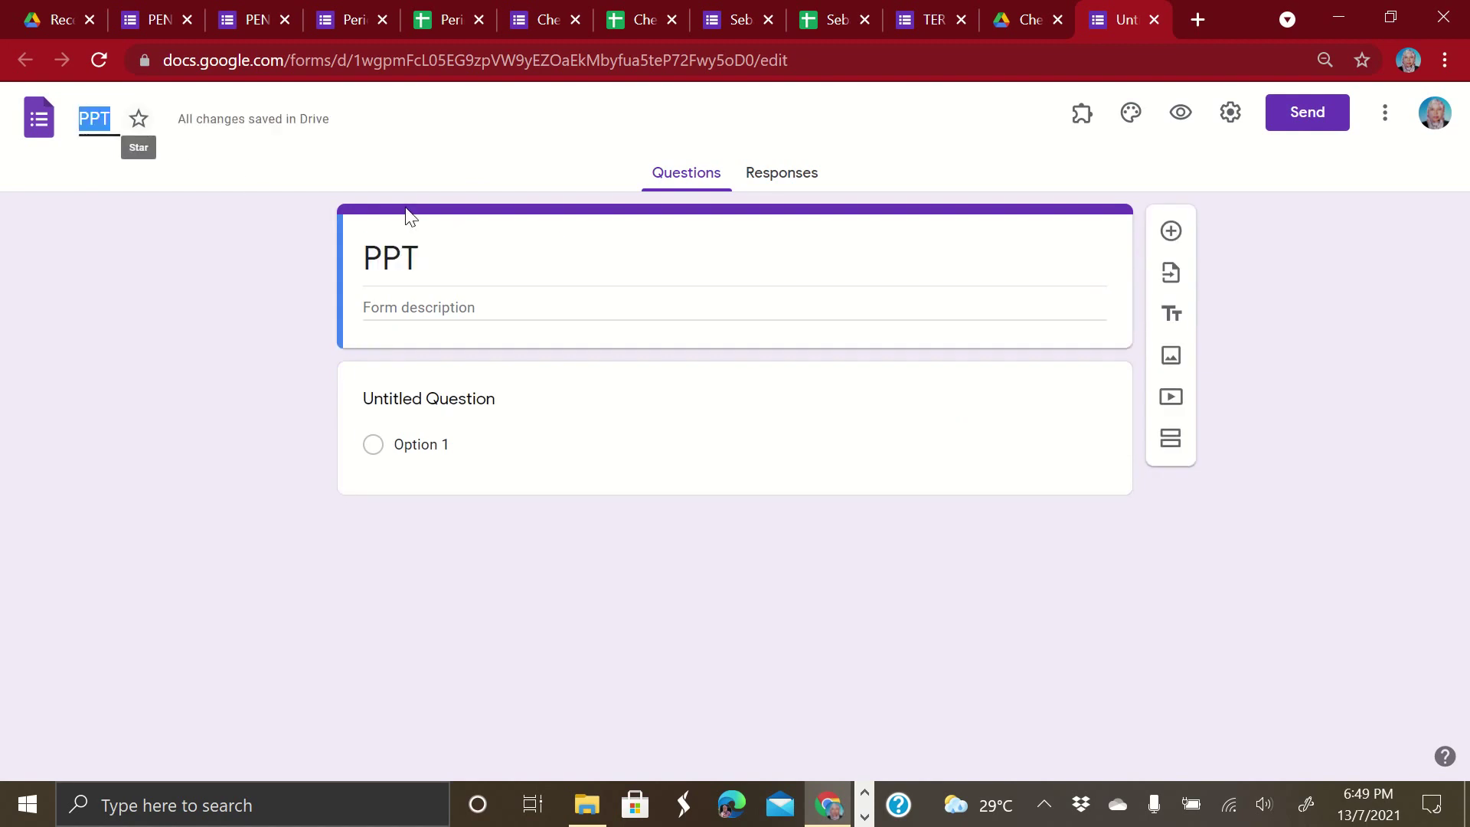
left_click(487, 311)
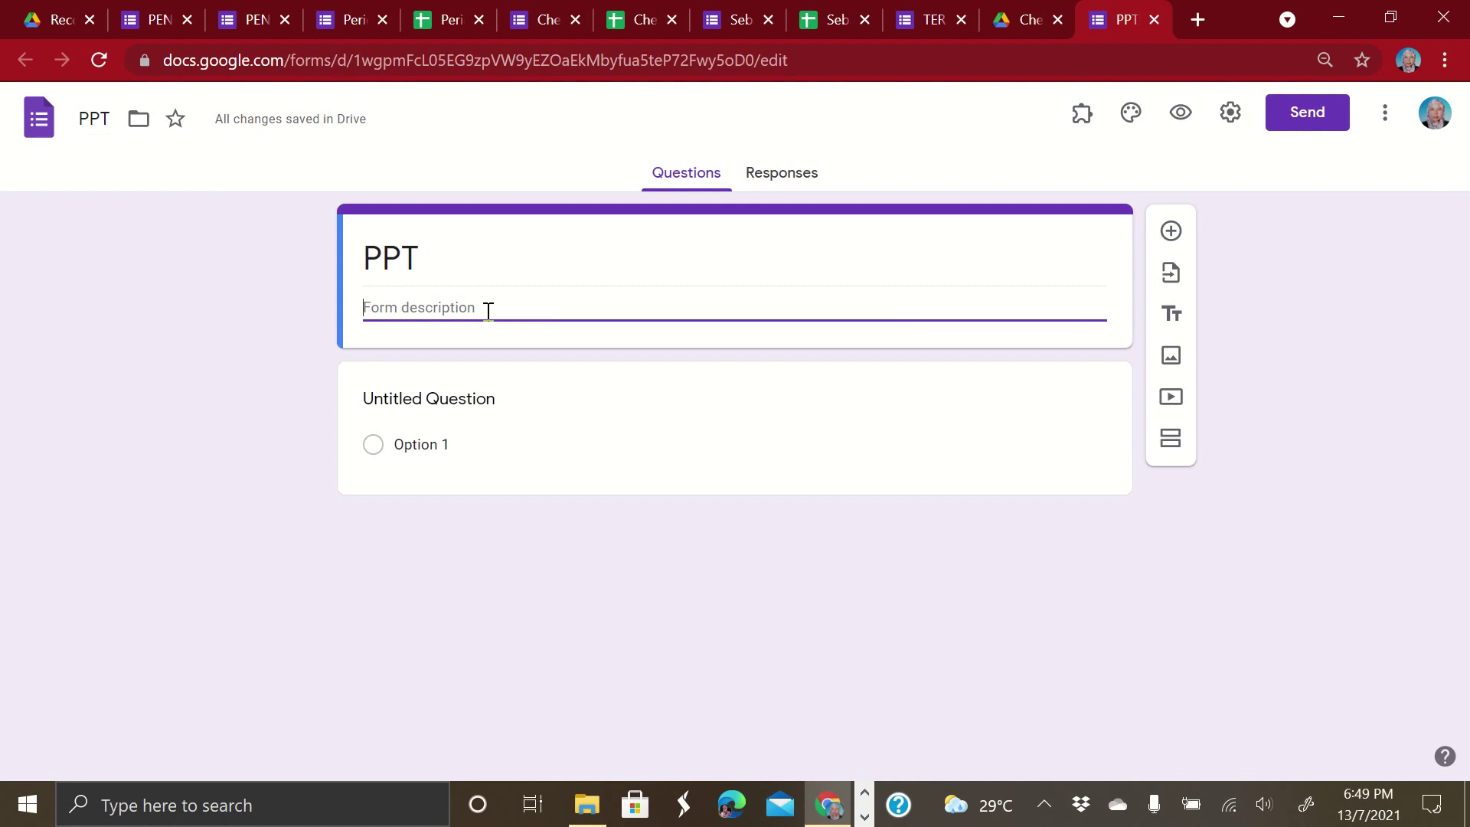
type("prepared")
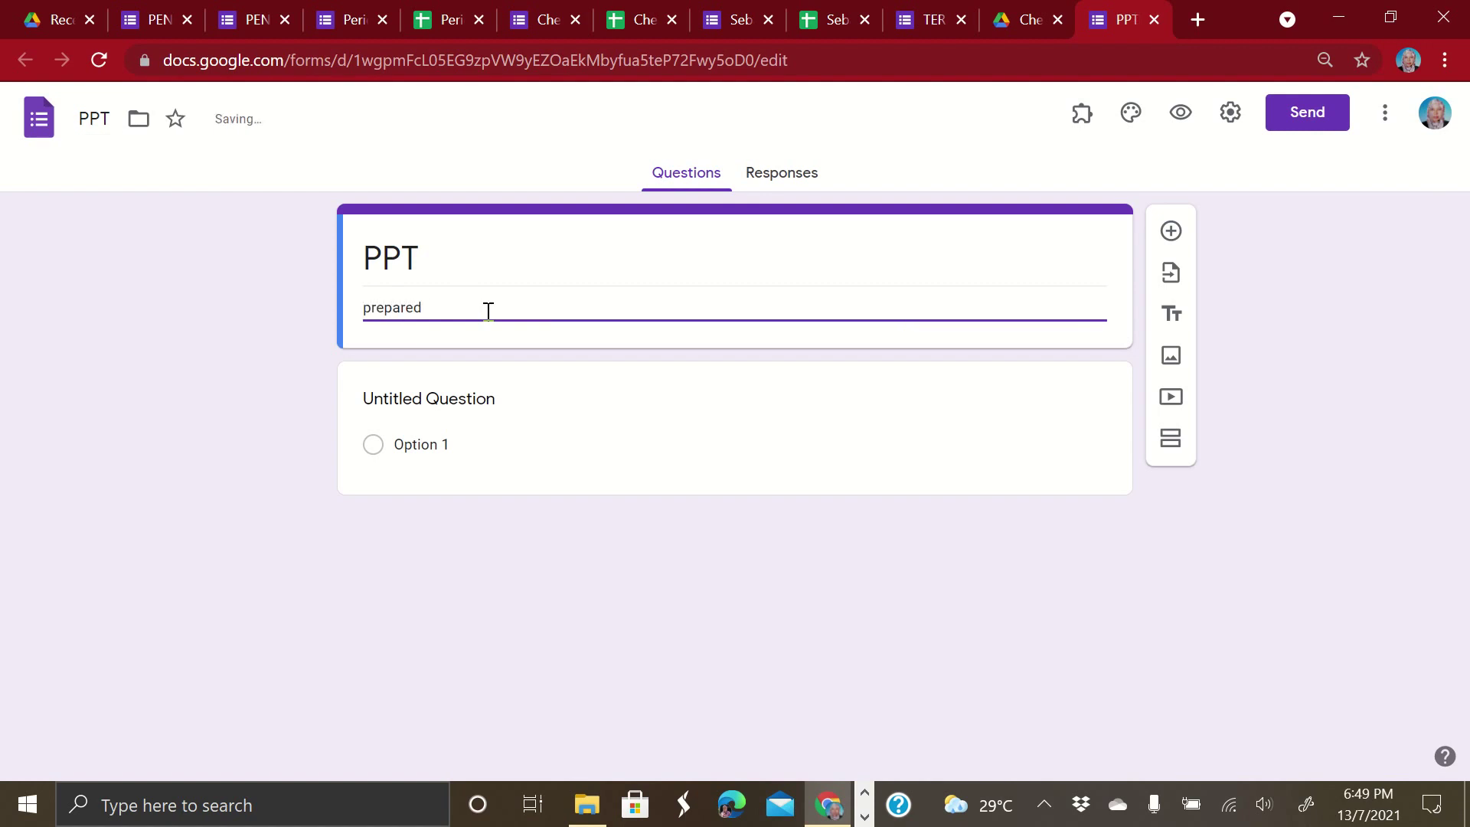
type(" by AA")
Name the first question "Nama" and set its answer type to Multiple choice
left_click(450, 396)
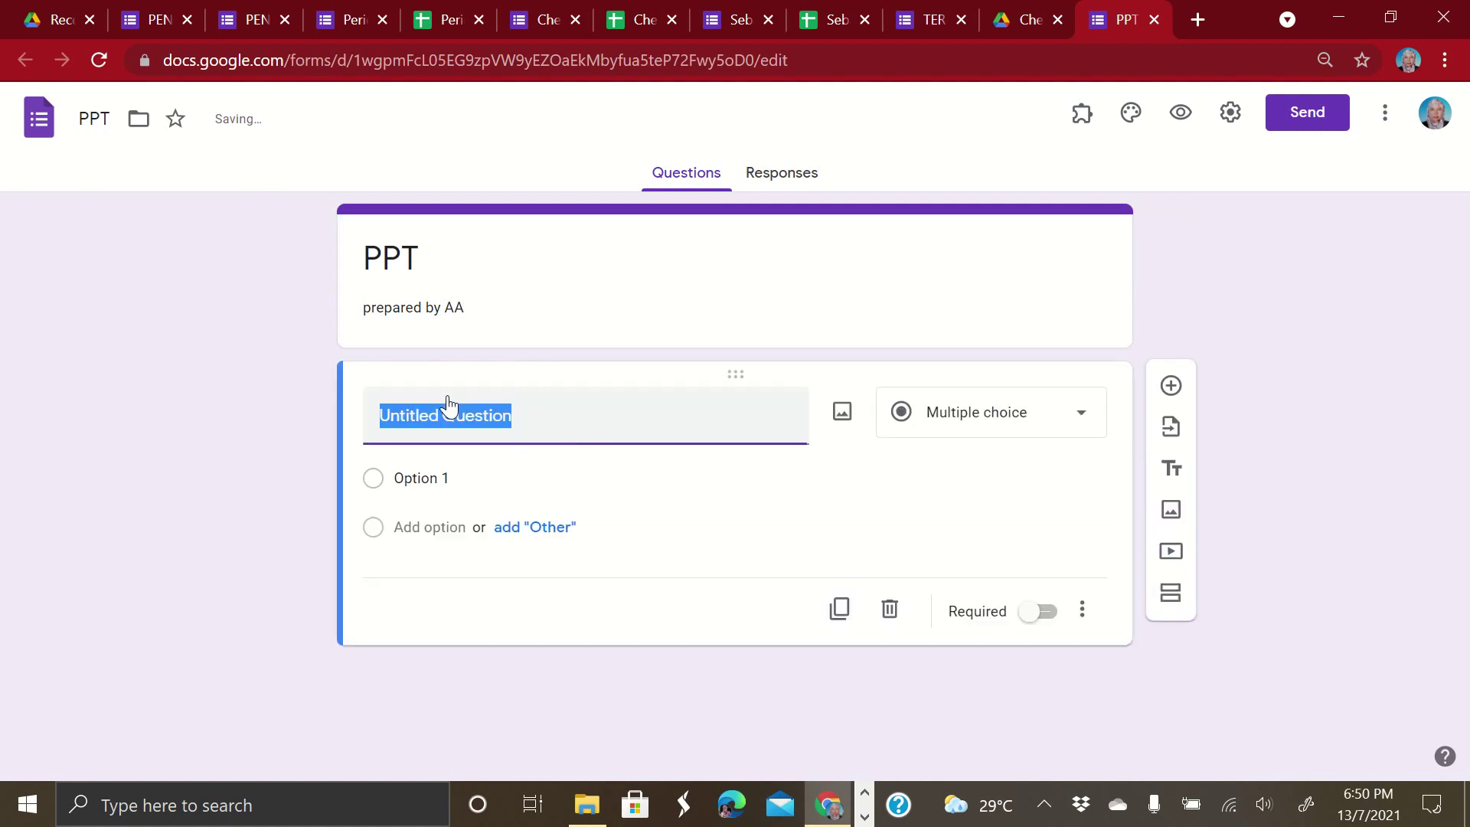
type("N")
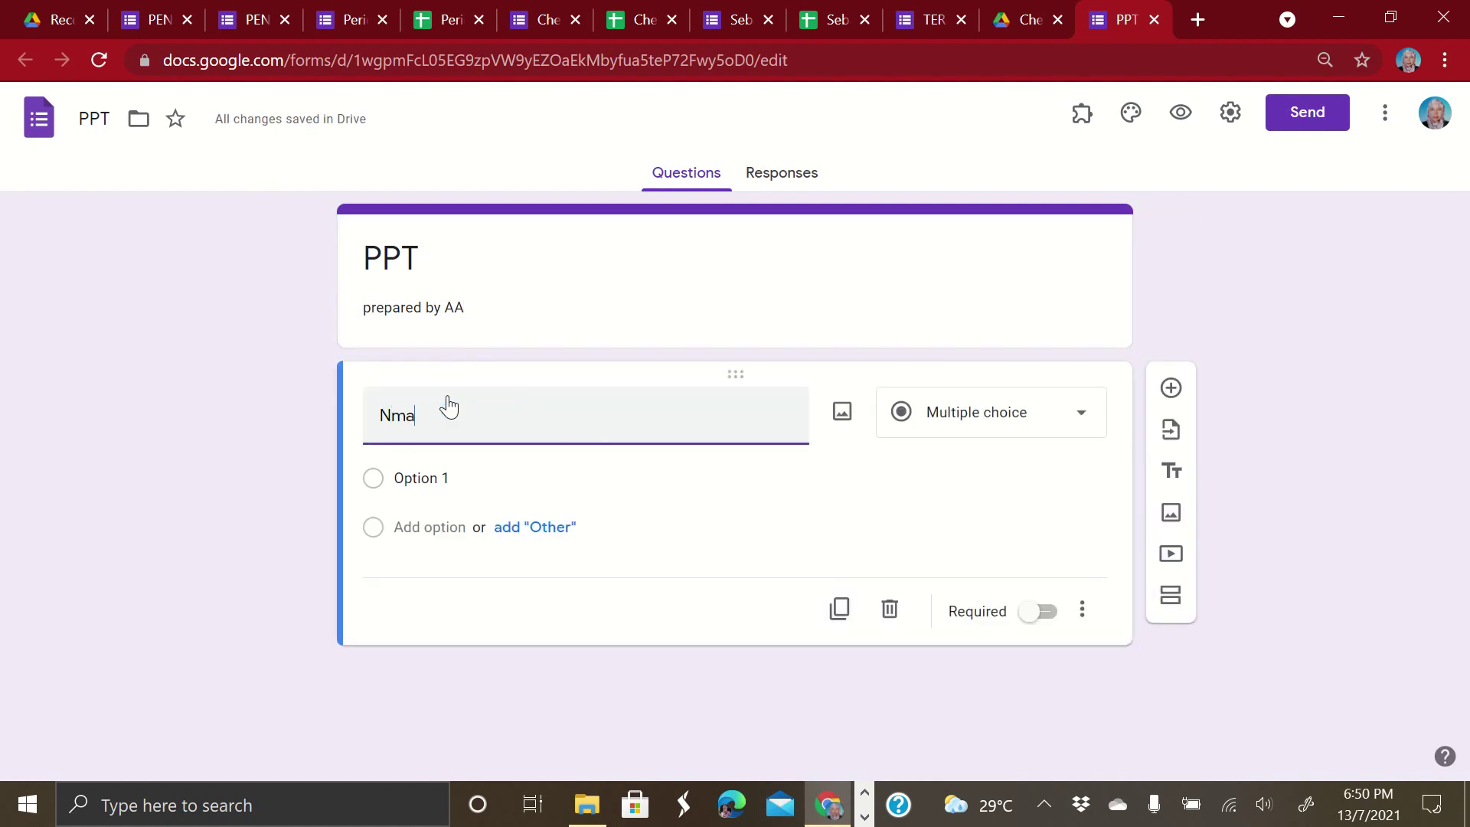
type("ma")
key("BackSpace")
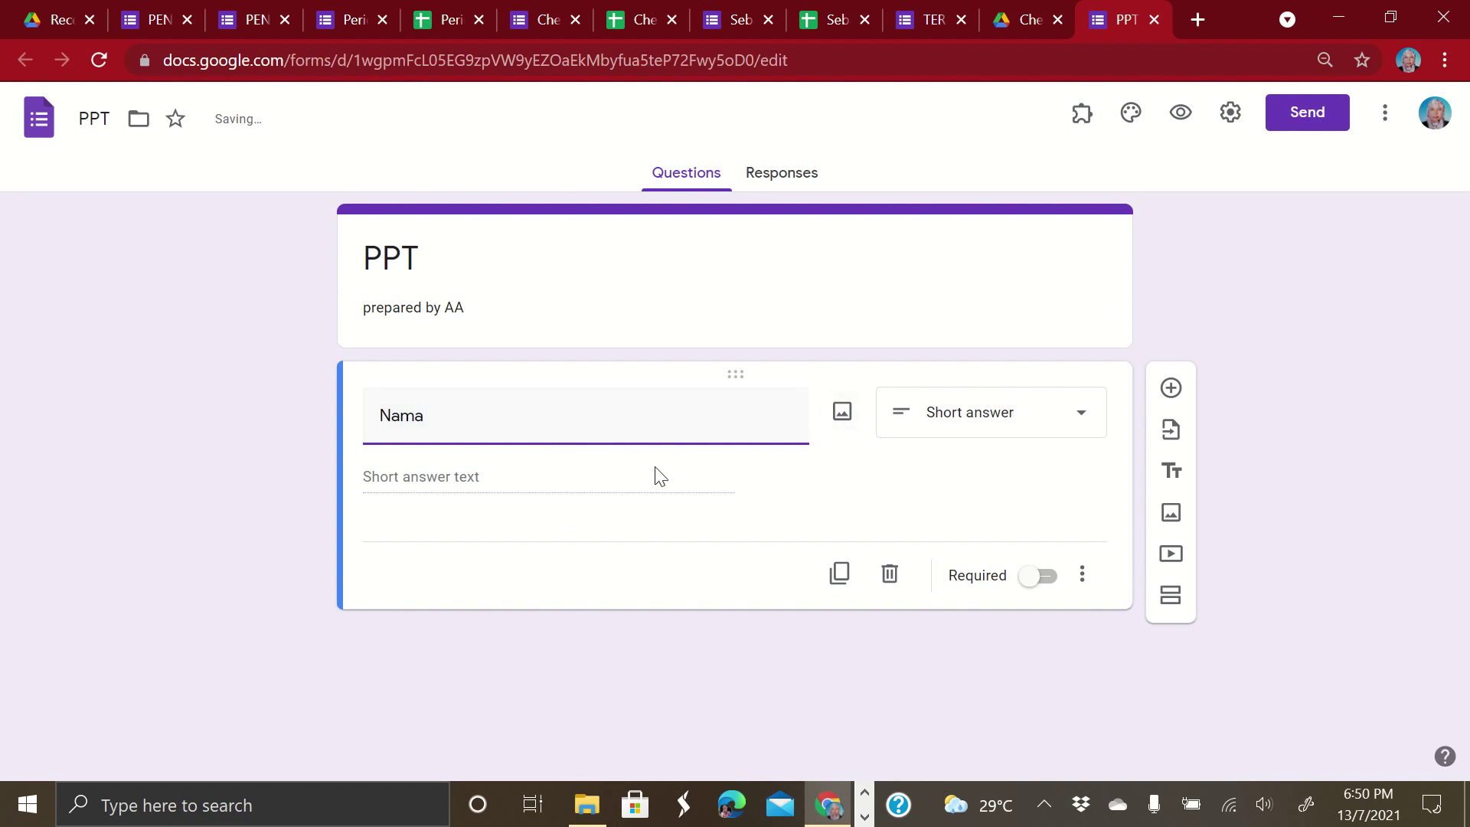
left_click(1081, 426)
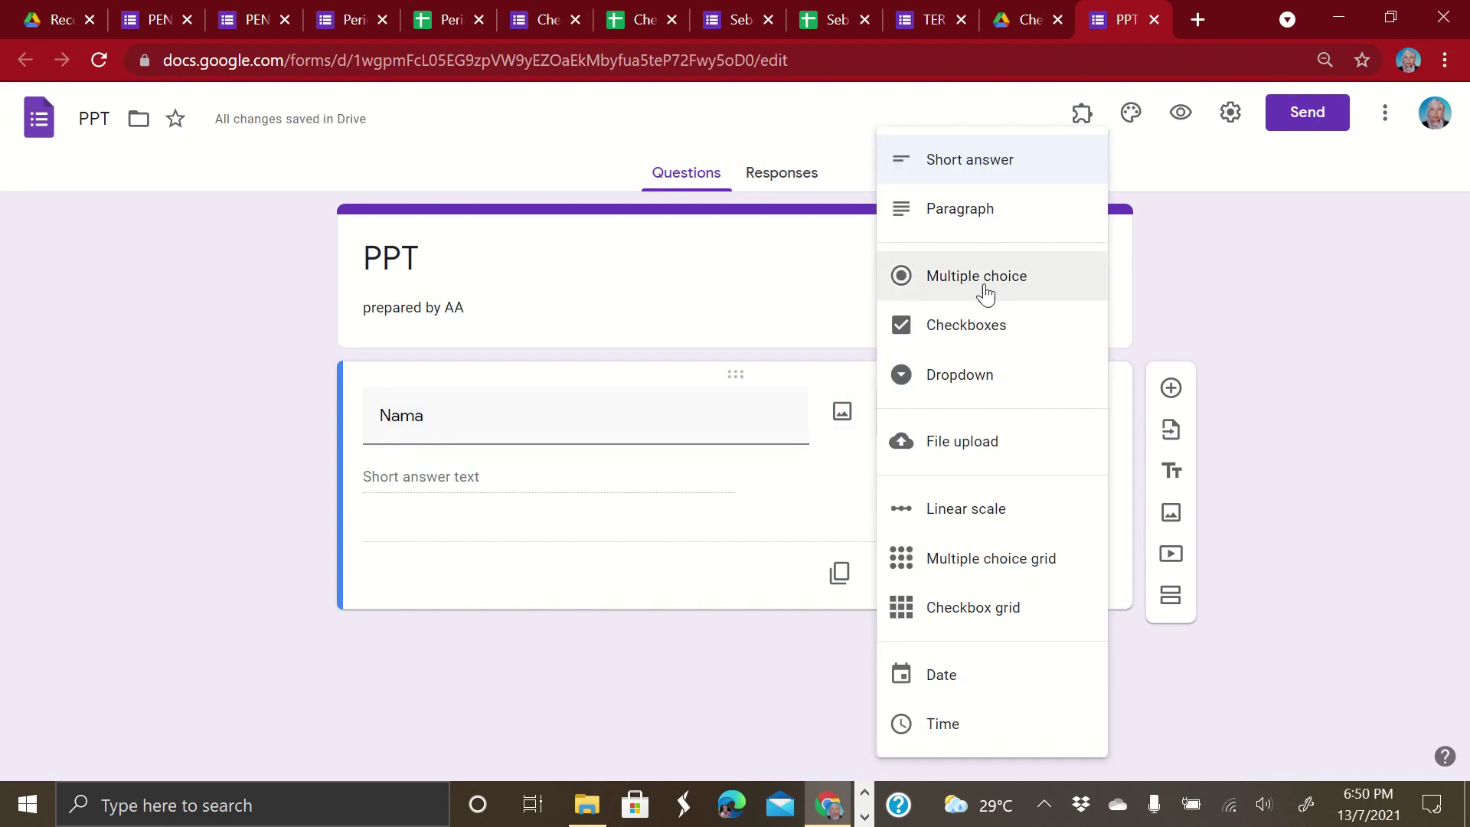
left_click(984, 293)
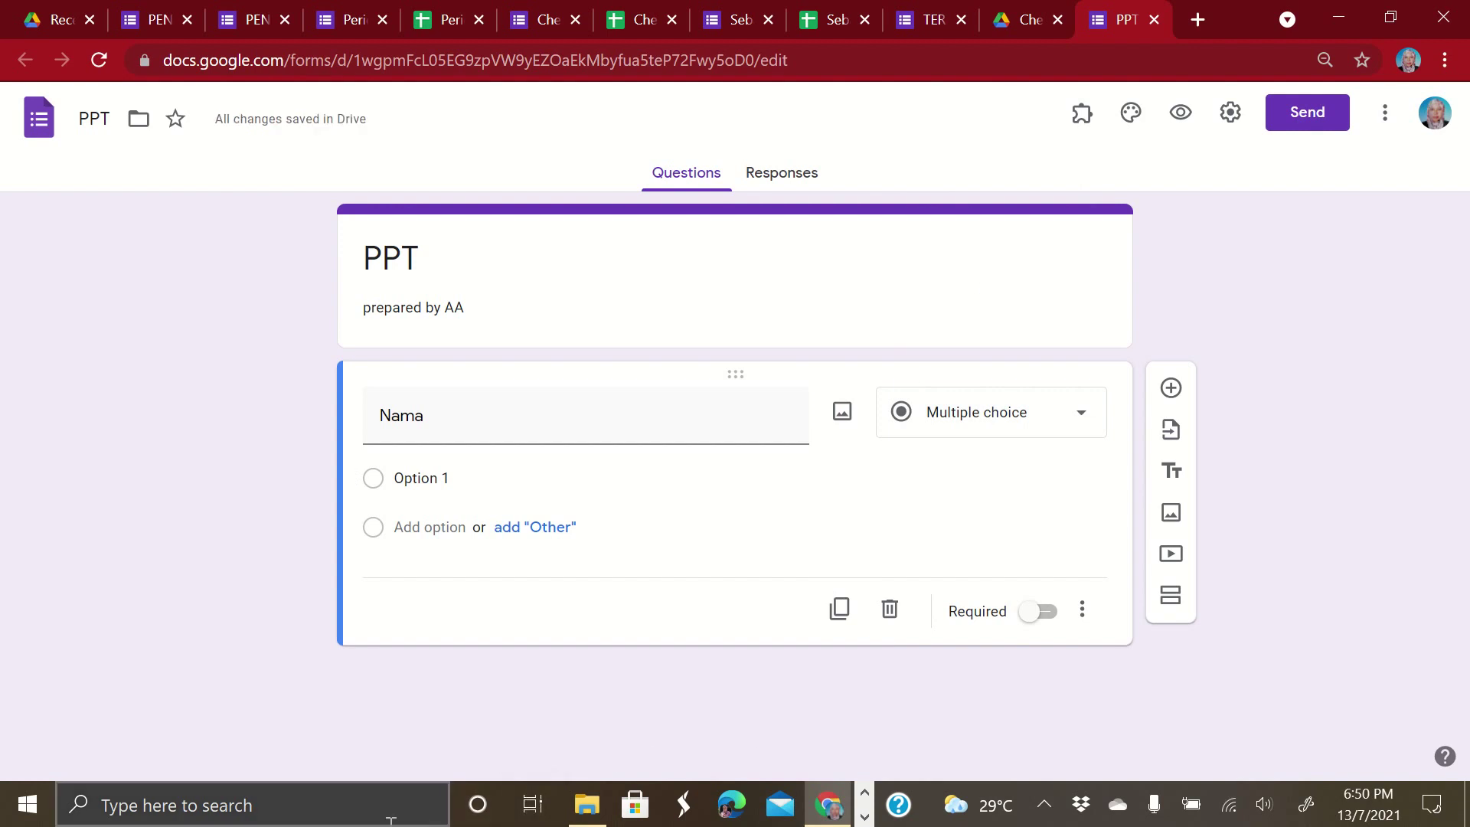
Switch to the NAMELIST 2021 workbook in Excel and dismiss the circular reference warning
left_click(390, 819)
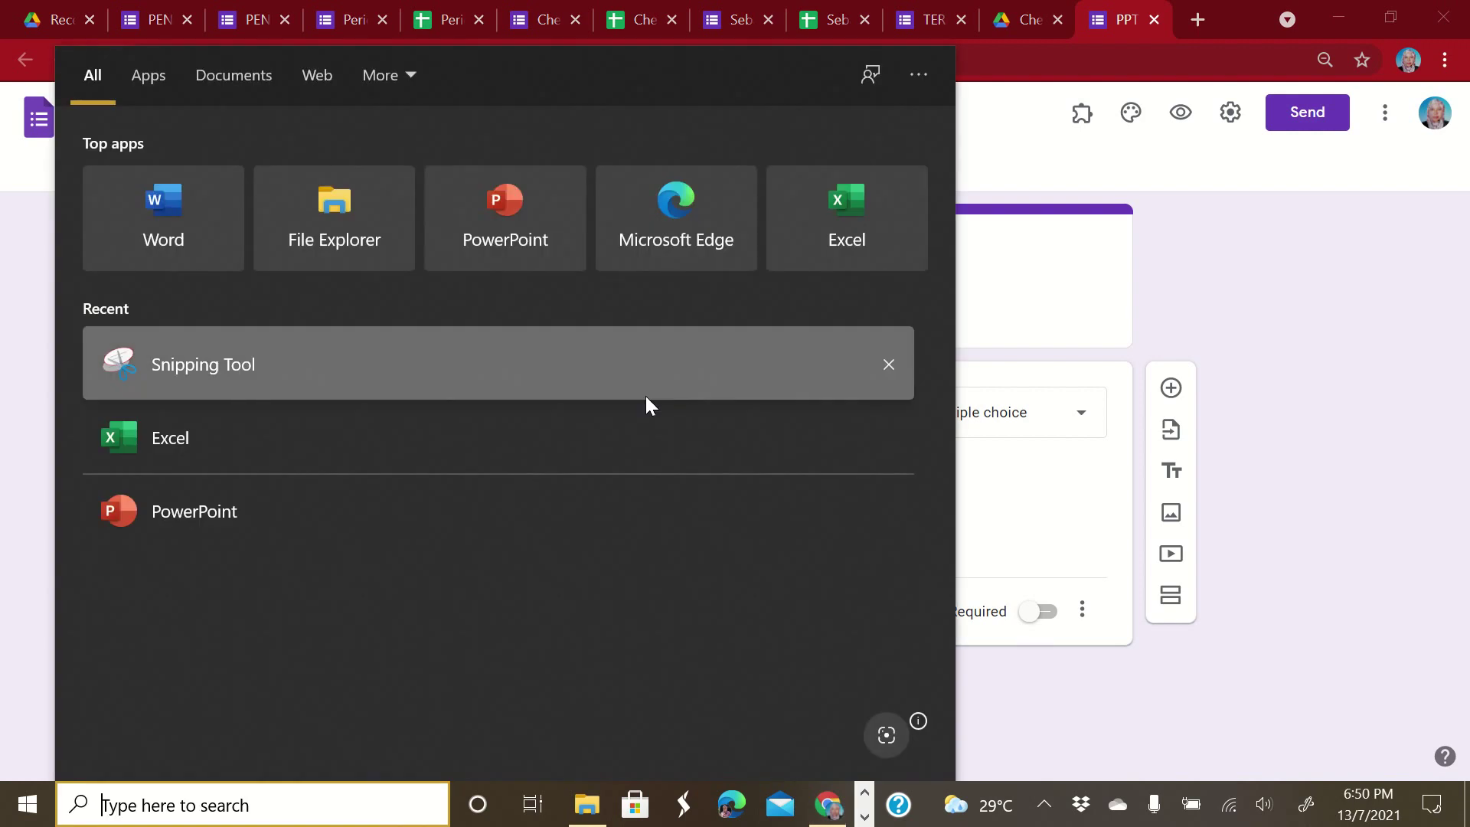
left_click(874, 231)
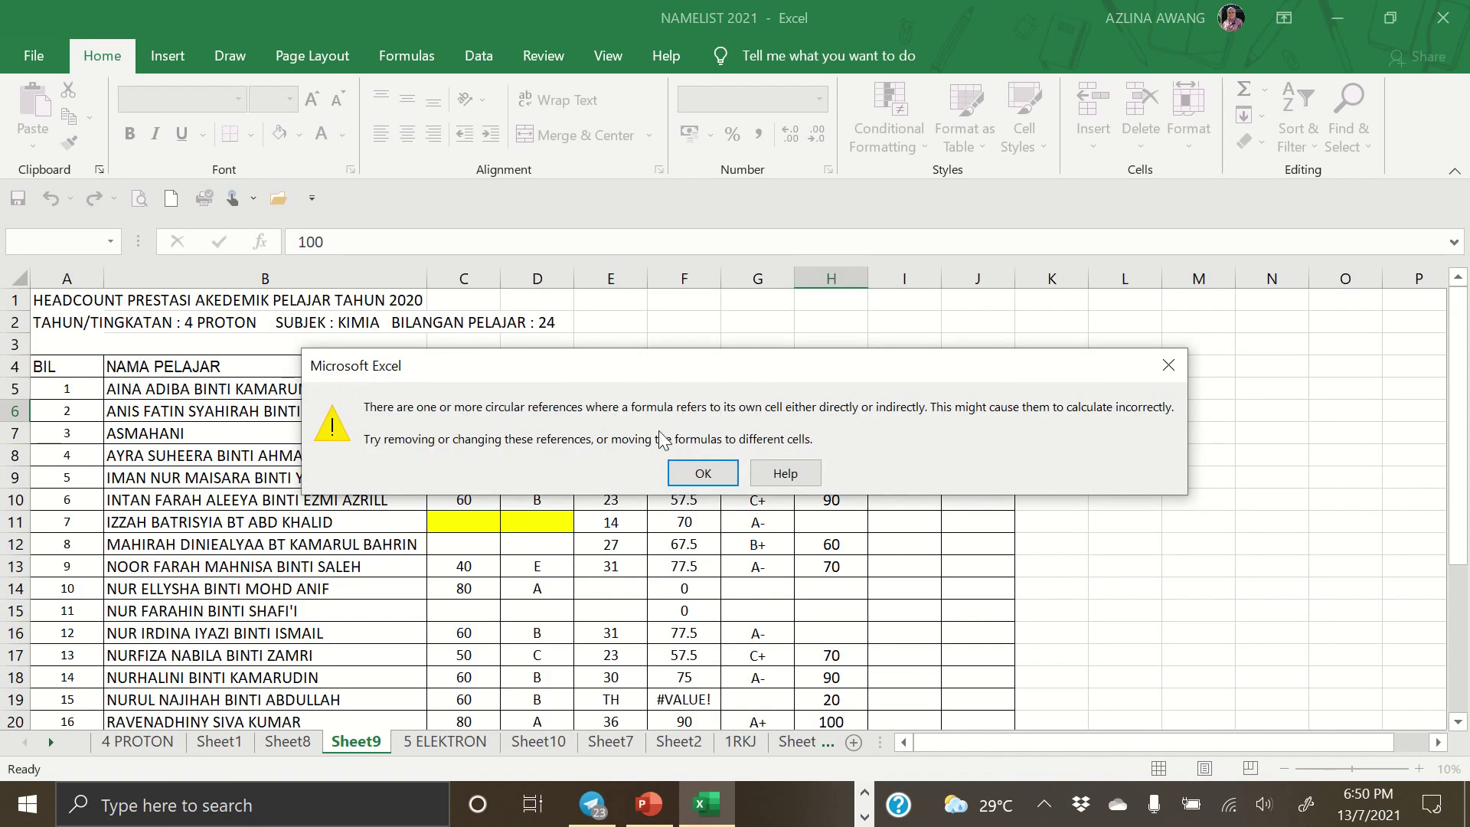
left_click(703, 474)
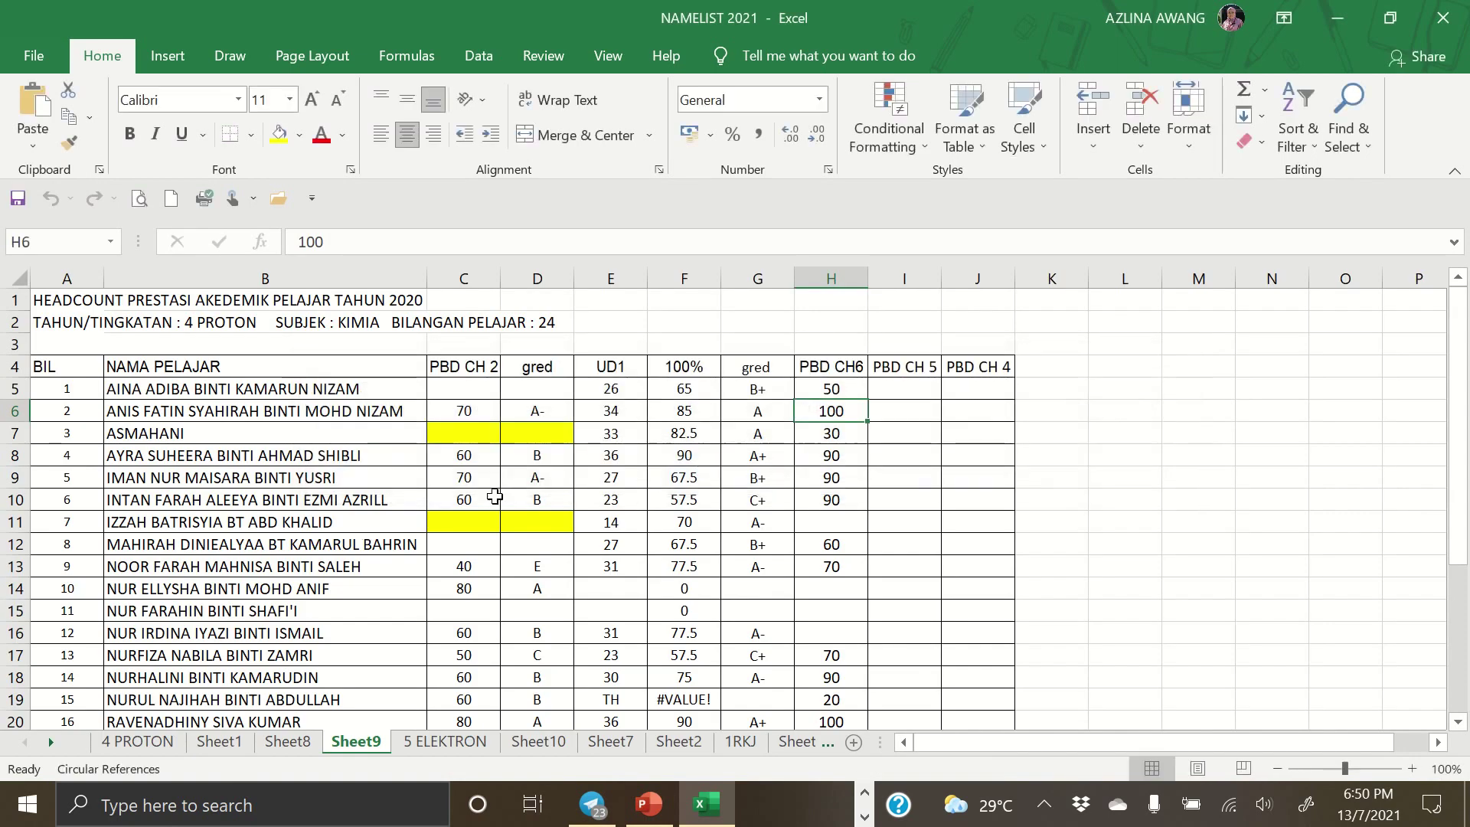
Copy all the student names in cells B5 to B26 of Sheet9
left_click(197, 388)
key("shift+Down")
key("shift+Down")
key("shift+Down")
key("shift+Down")
key("shift+Down")
key("shift+Down")
key("shift+Down")
key("shift+Down")
key("shift+Down")
key("shift+Down")
key("shift+Down")
key("shift+Down")
key("shift+Down")
key("shift+Down")
key("shift+Down")
key("shift+Down")
key("shift+Down")
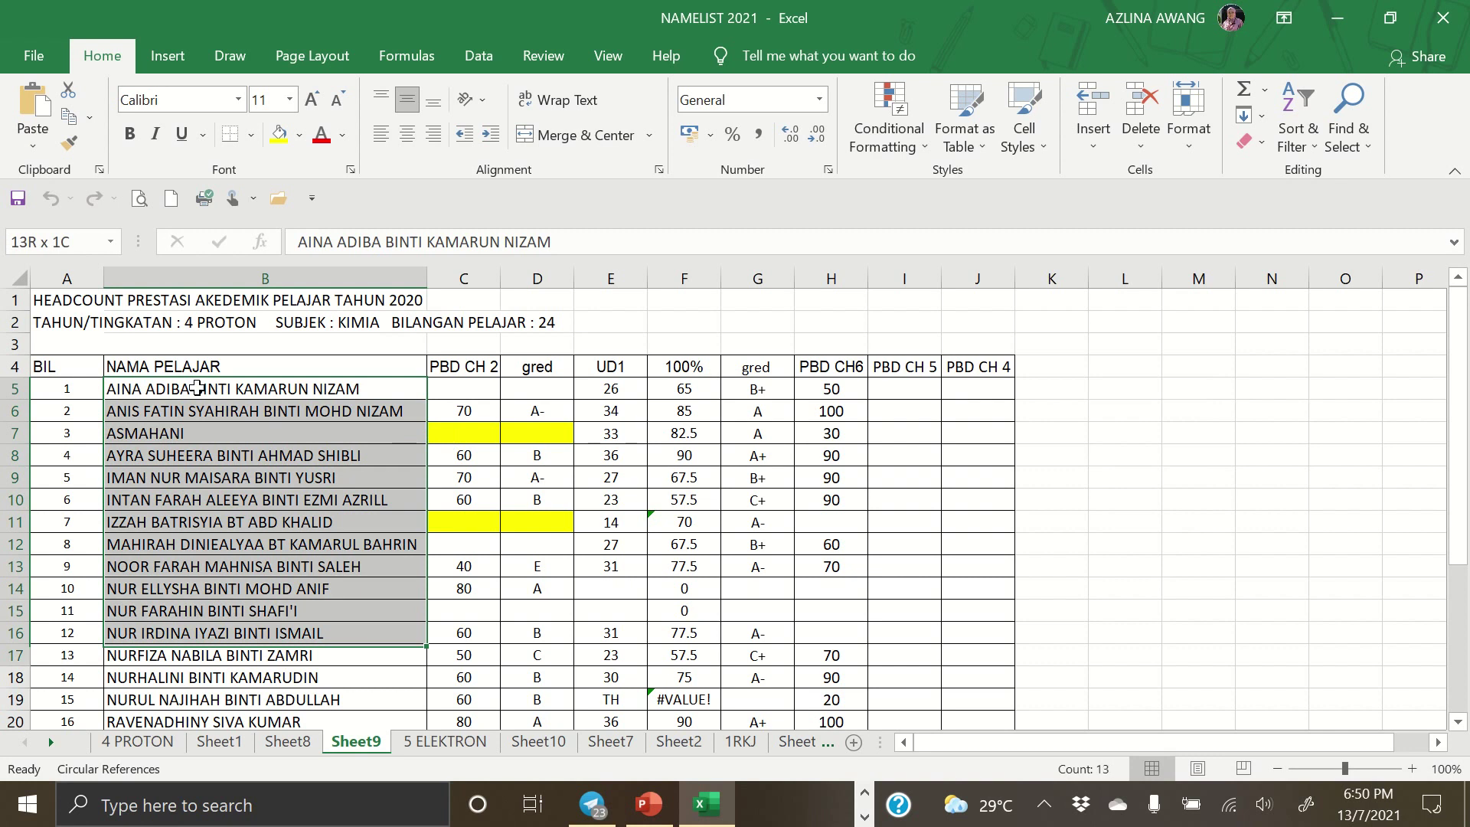
key("shift+Down")
key("shift+Down")
key("shift+Down")
key("shift+Down")
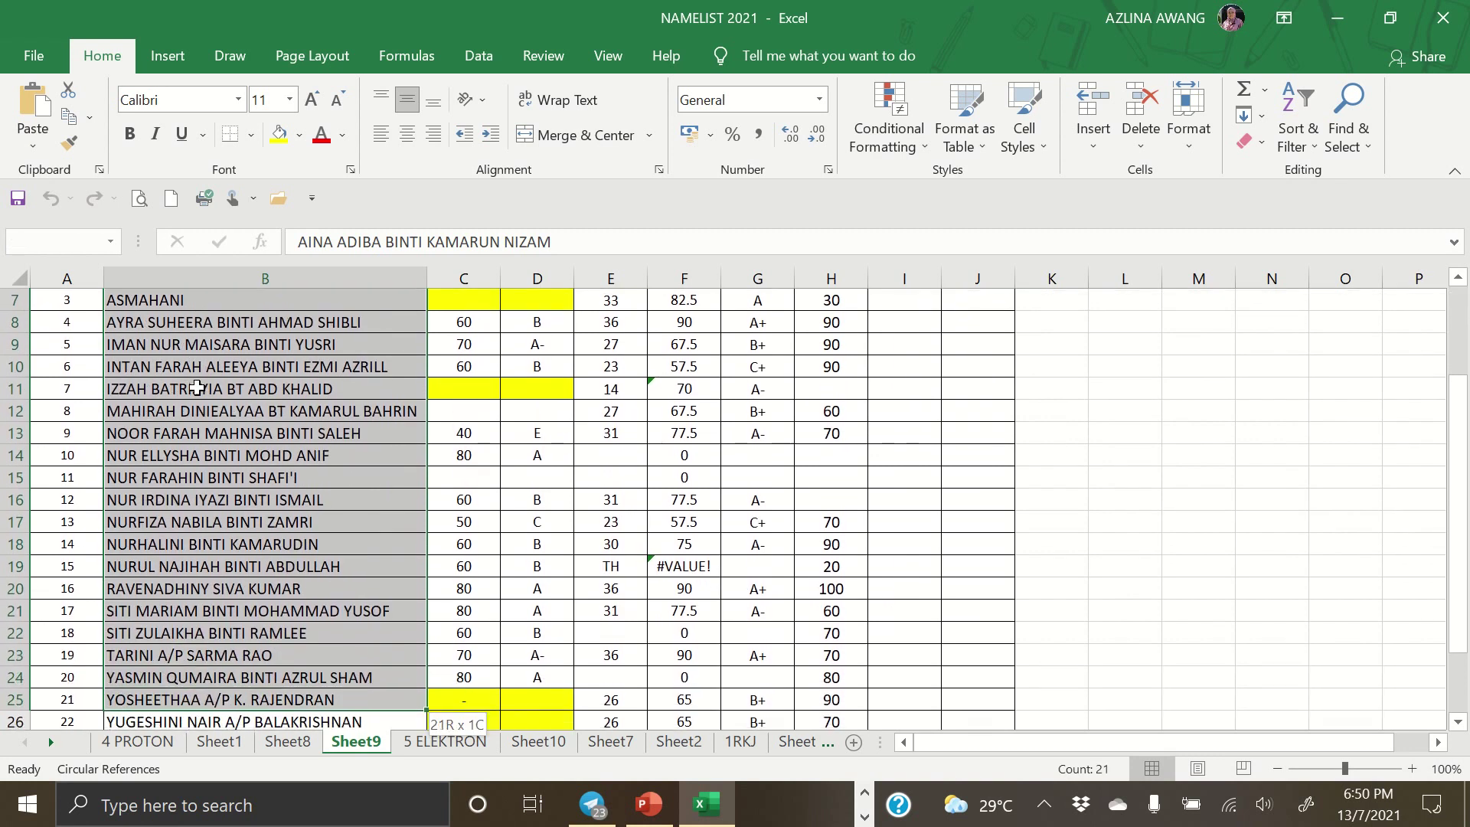
key("ctrl+c")
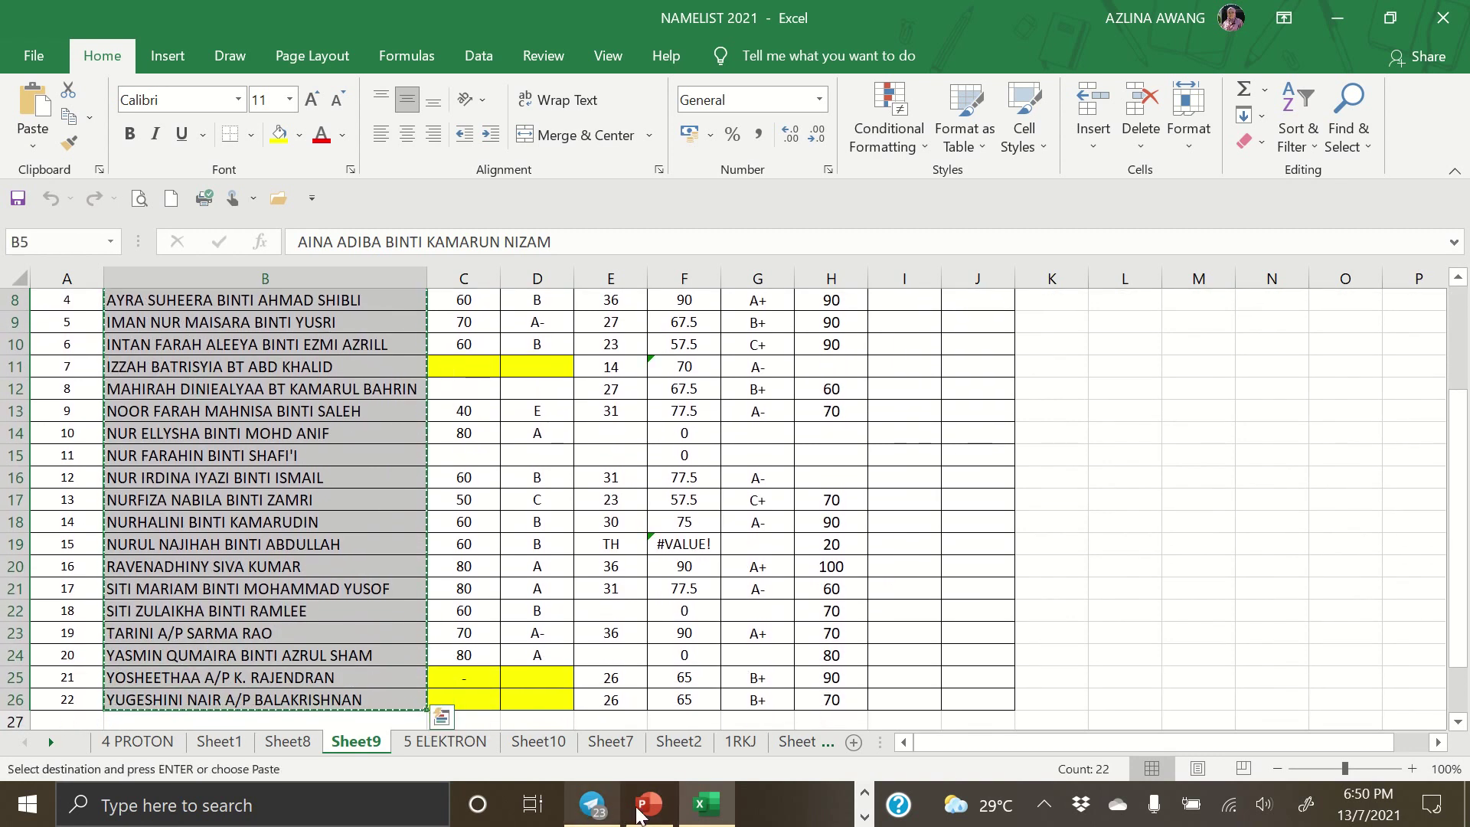
Switch back to the form in Chrome and paste the copied student names as the answer options of the Nama question
left_click(864, 793)
left_click(830, 804)
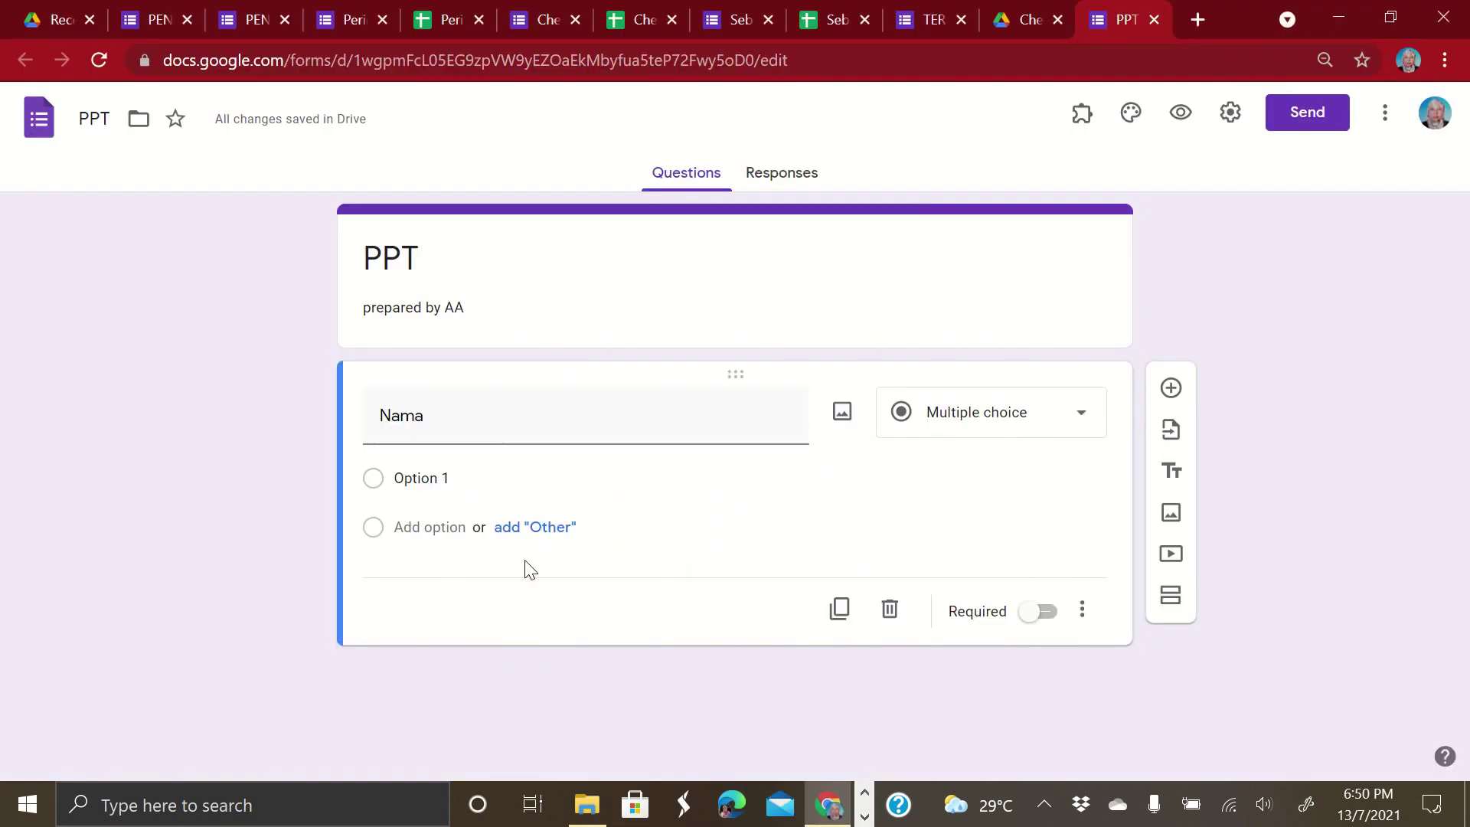
left_click(428, 471)
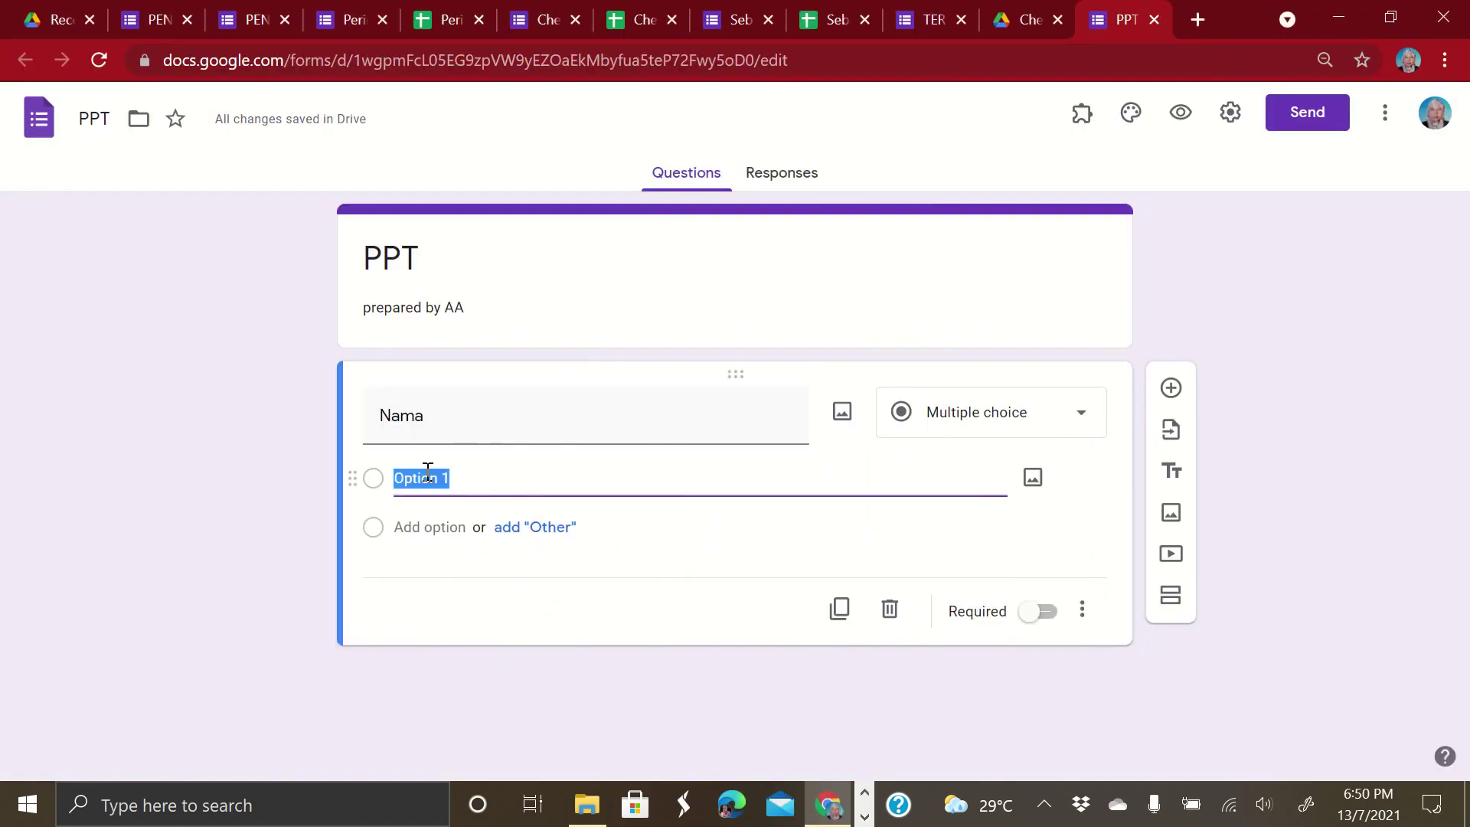
key("ctrl+v")
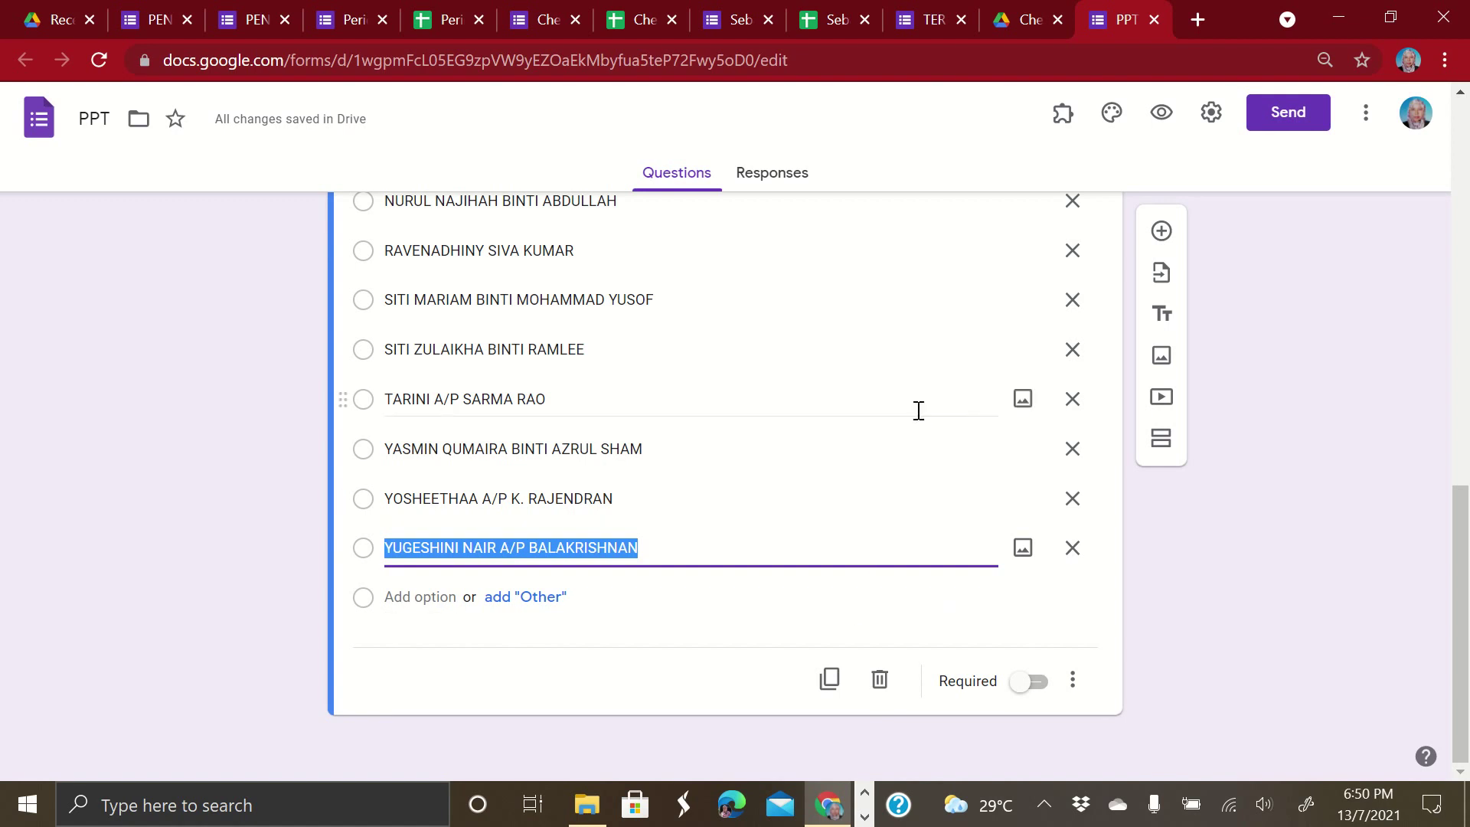
scroll(919, 410, "up", 20)
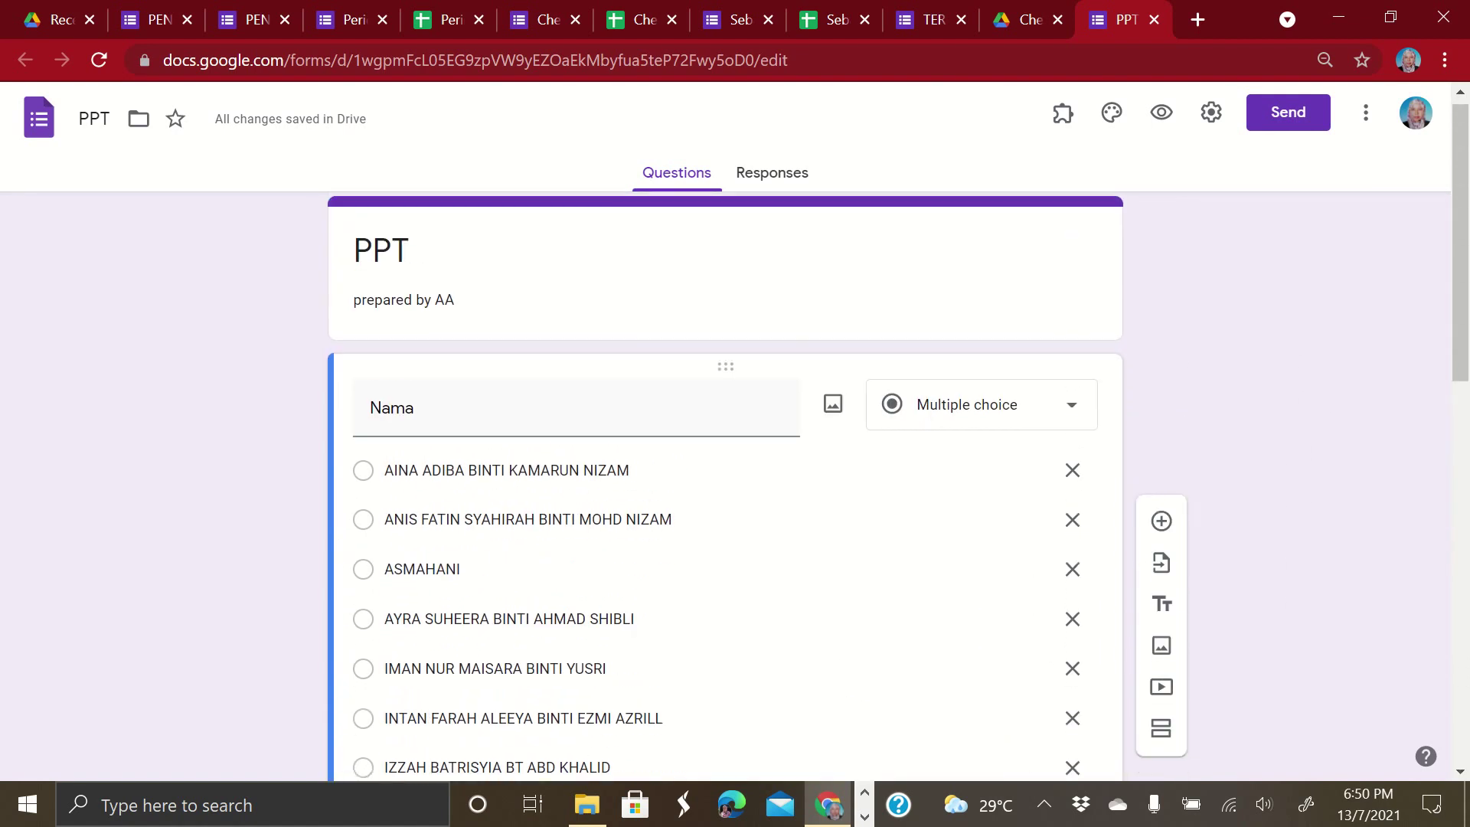
Add a multiple-choice question "Kelas" above the Nama question with the options "5 elektron" and "5 Proton"
left_click(633, 277)
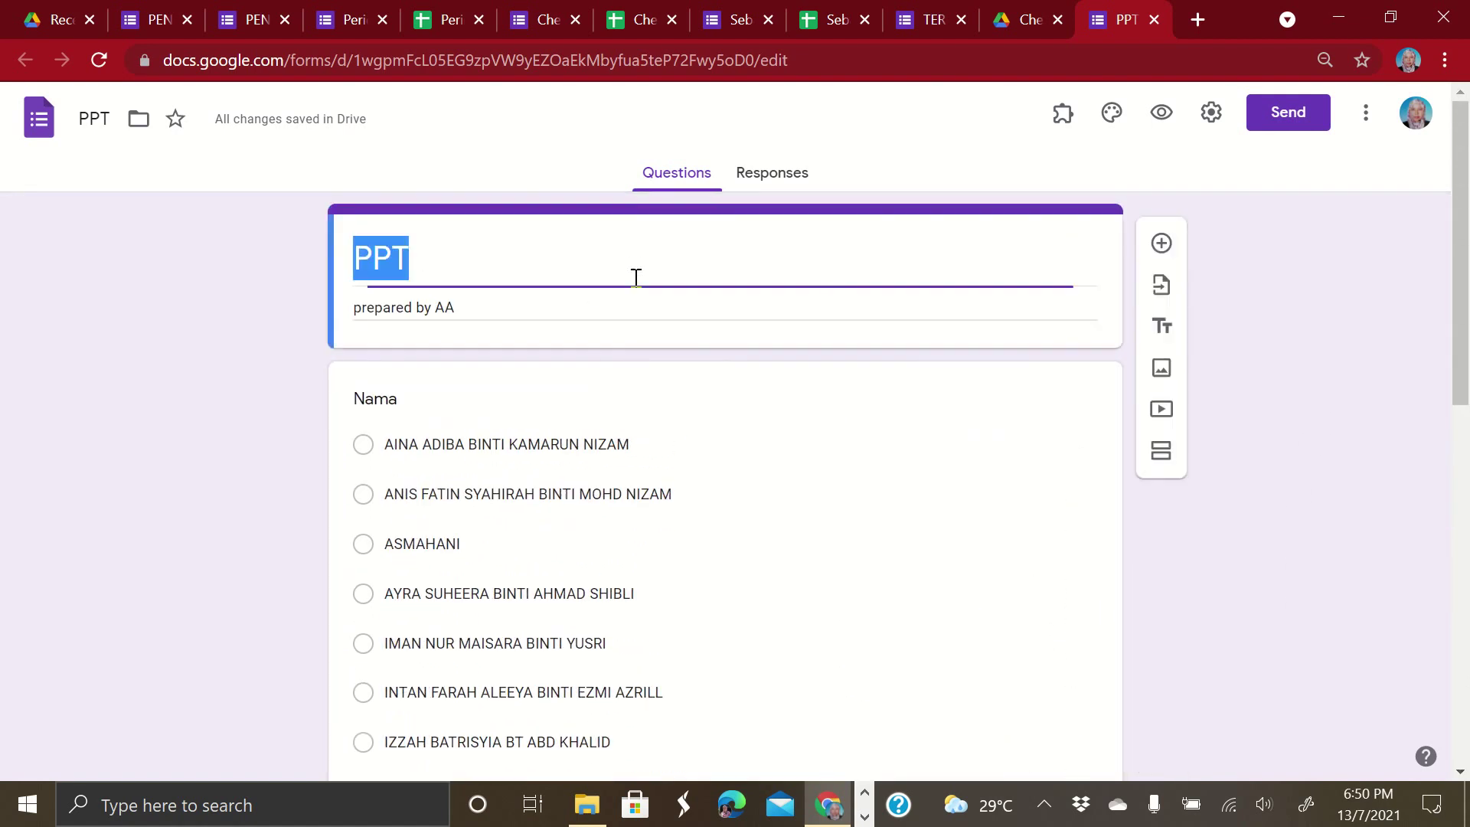
left_click(1163, 237)
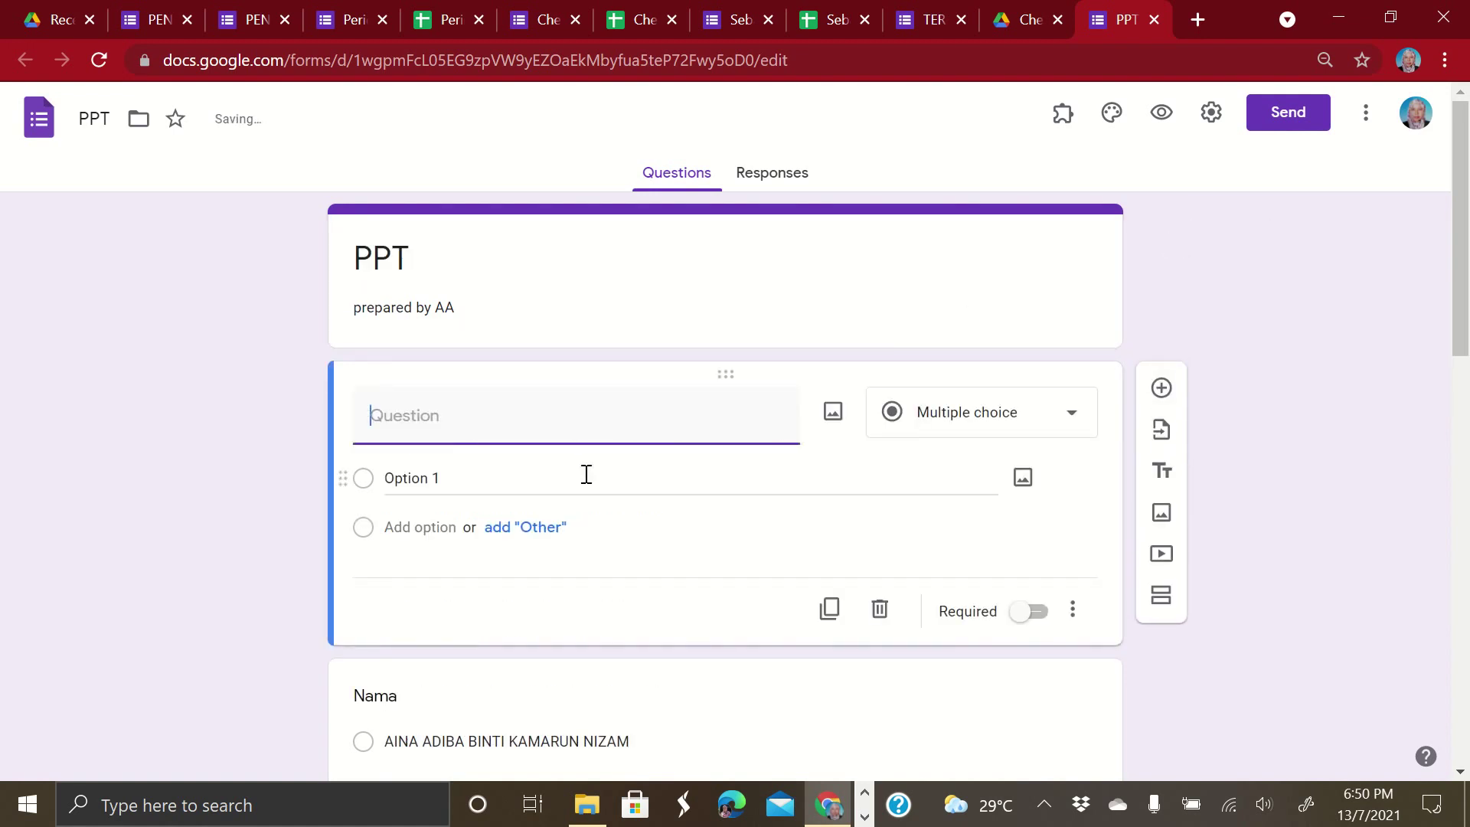
type("Kelas")
left_click(430, 467)
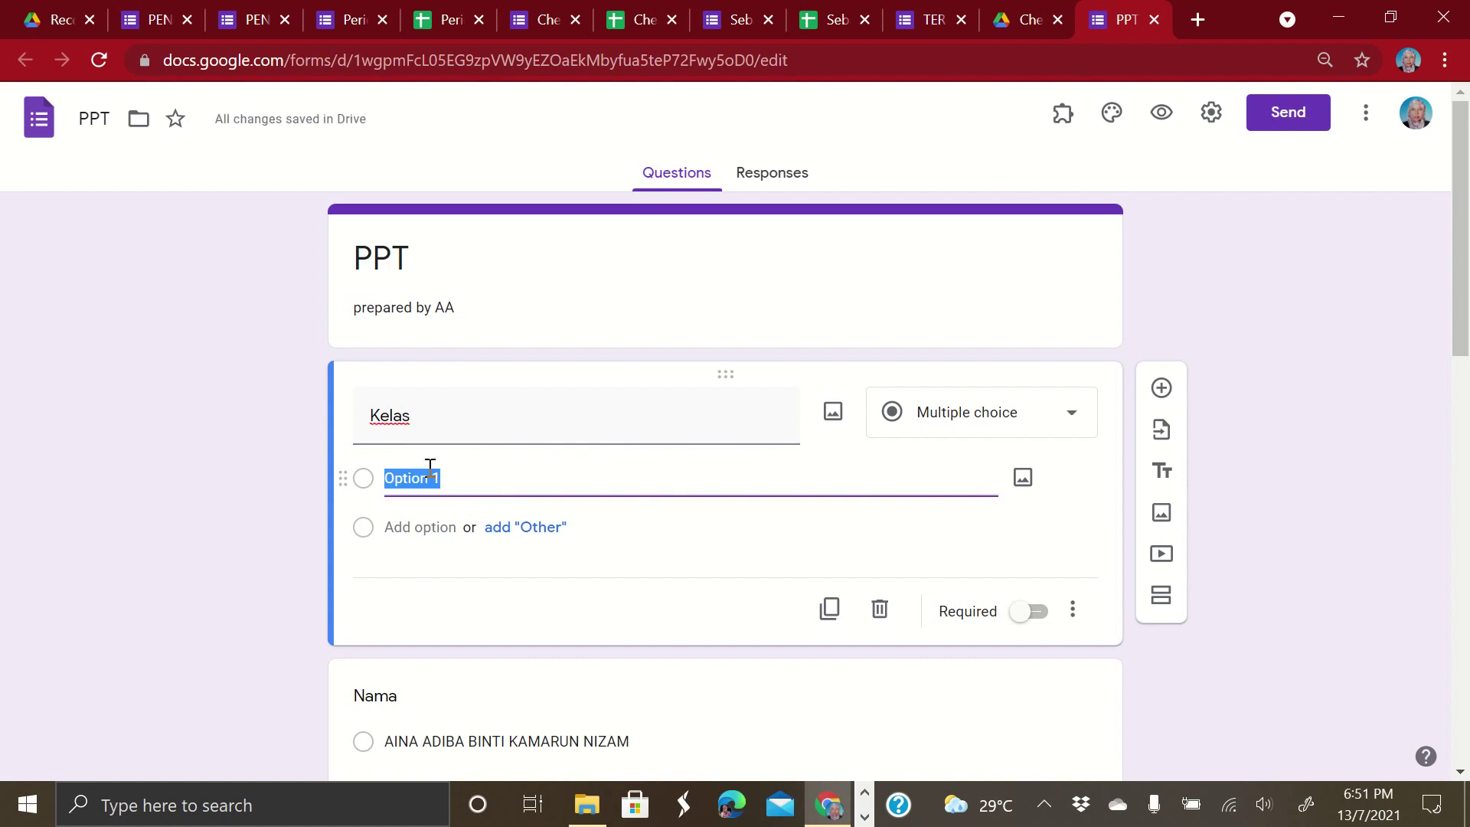
type("5 elektron")
left_click(394, 529)
type("5")
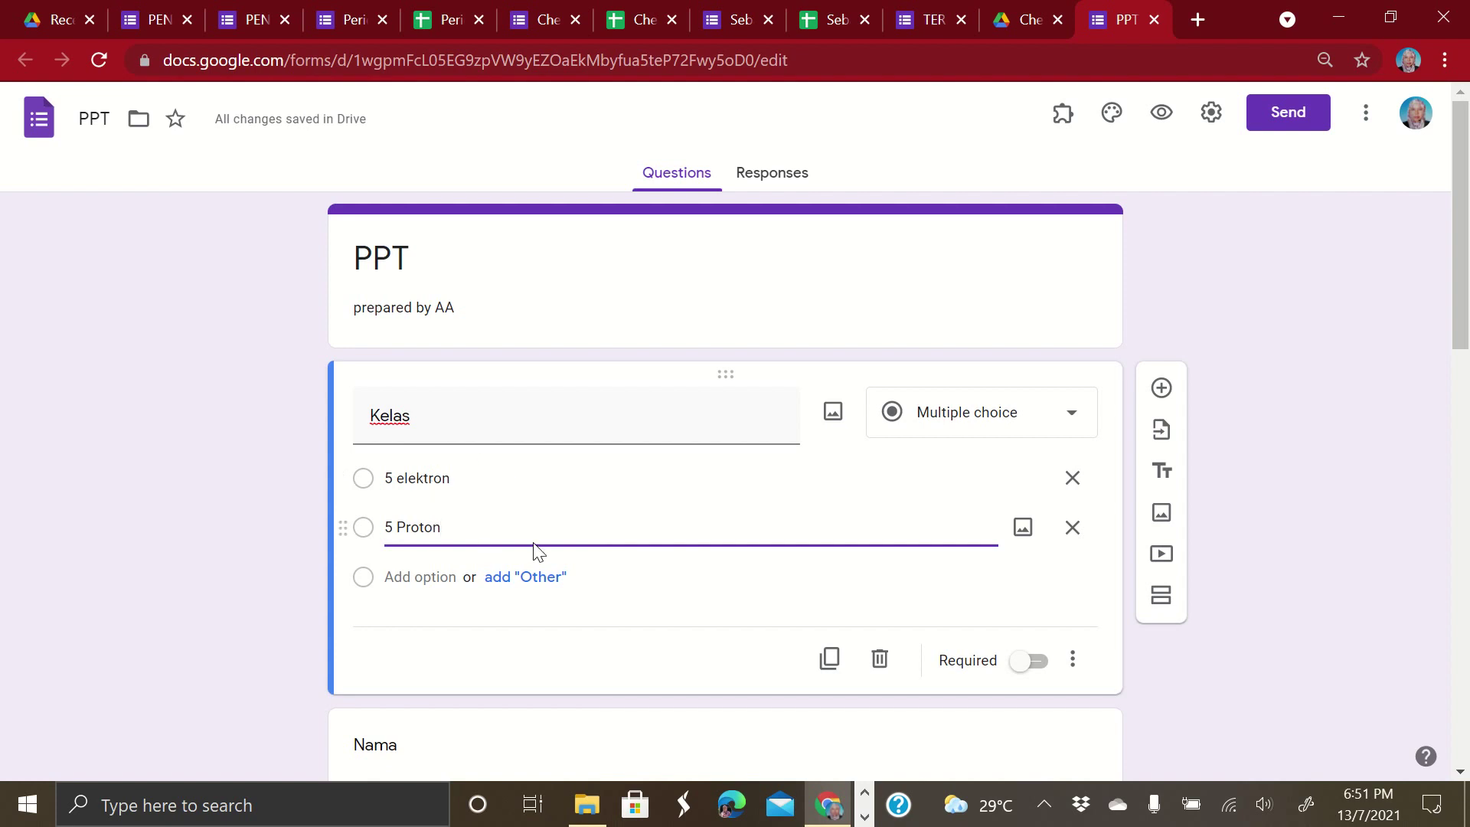
left_click(1074, 661)
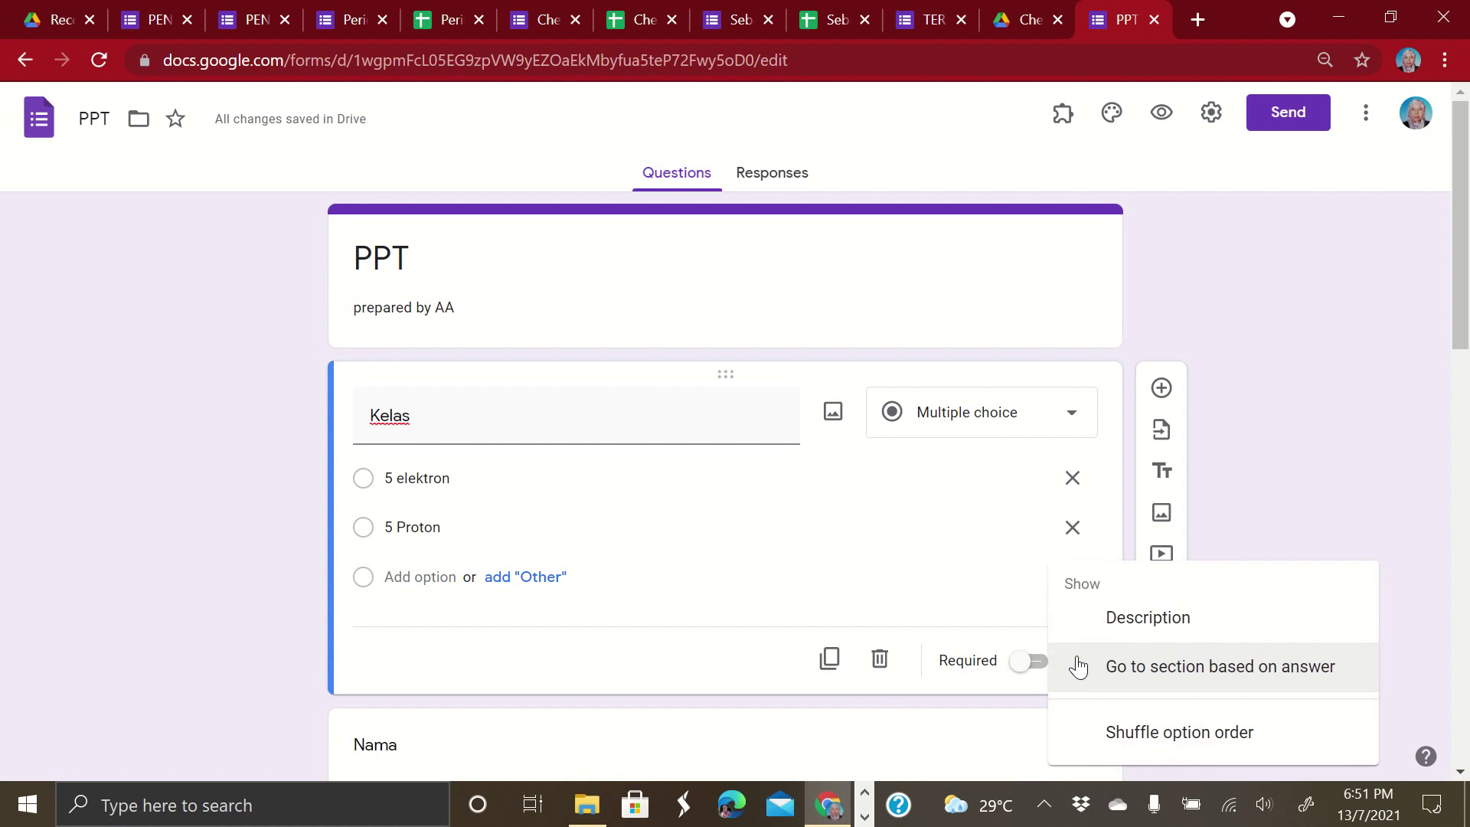
left_click(871, 585)
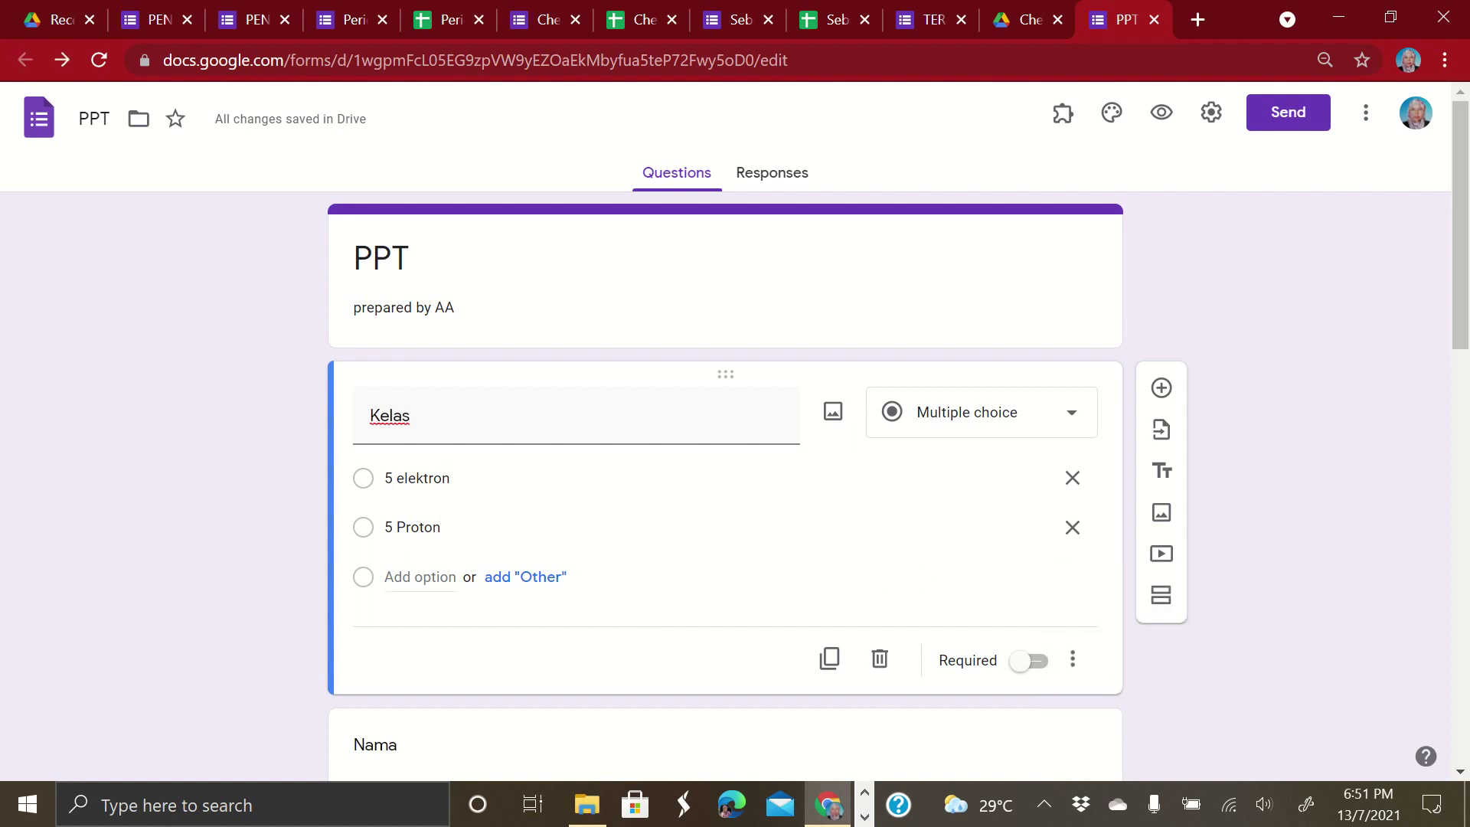
scroll(689, 551, "down", 3)
left_click(682, 551)
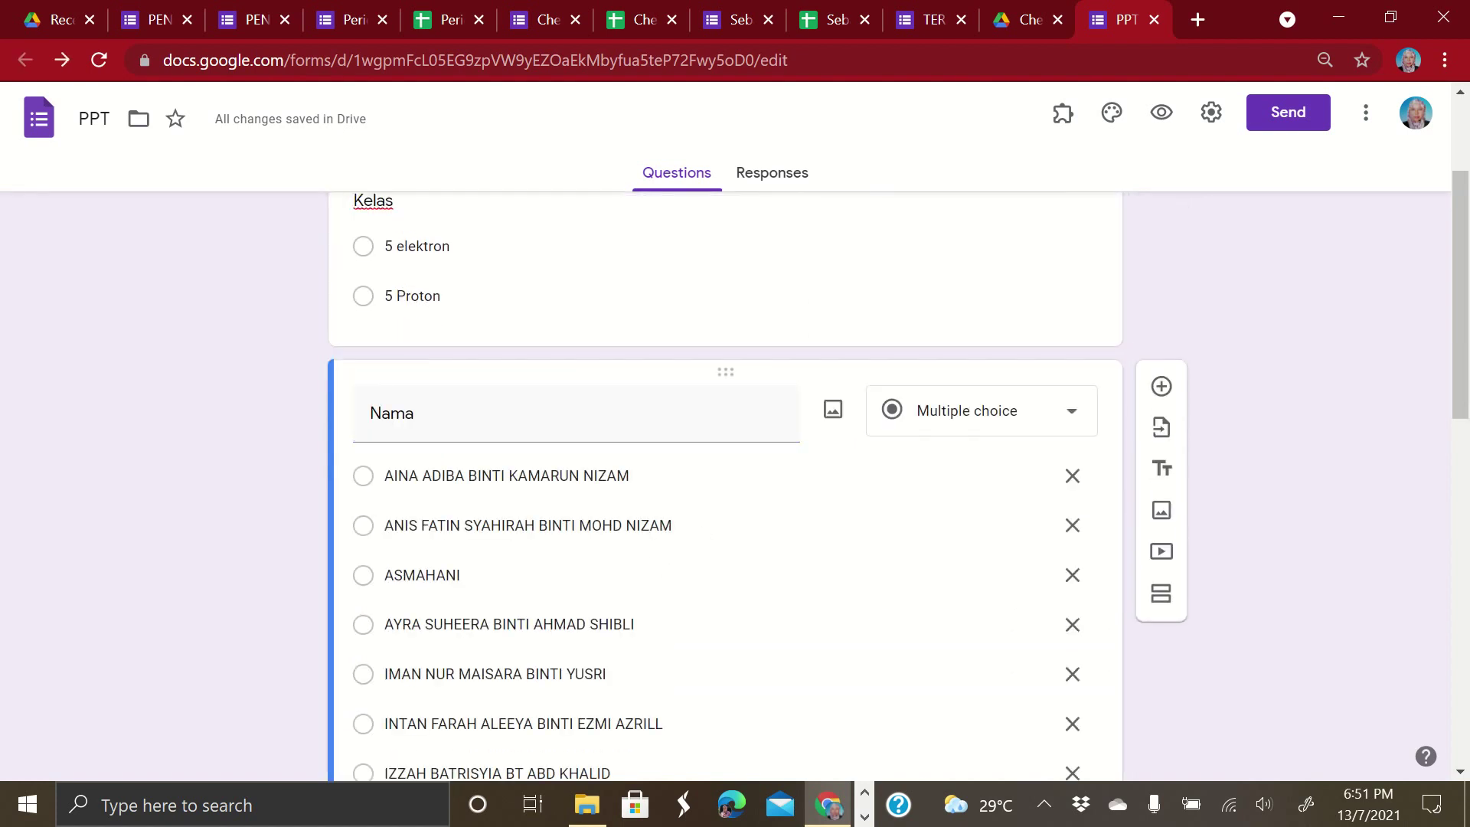
Add a new section between the Kelas and Nama questions and title it "5 Elektron"
left_click(417, 247)
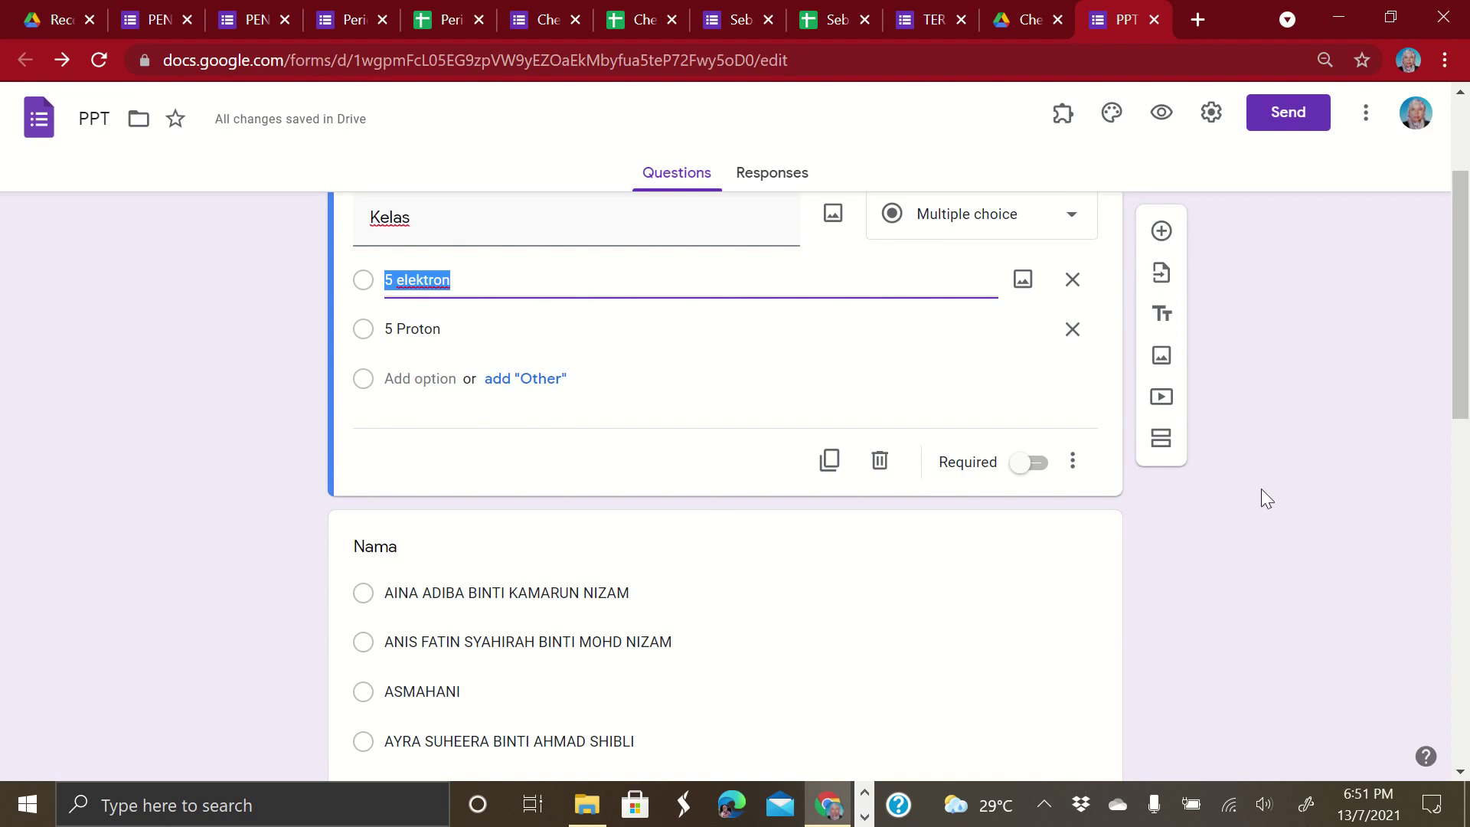
left_click(1163, 440)
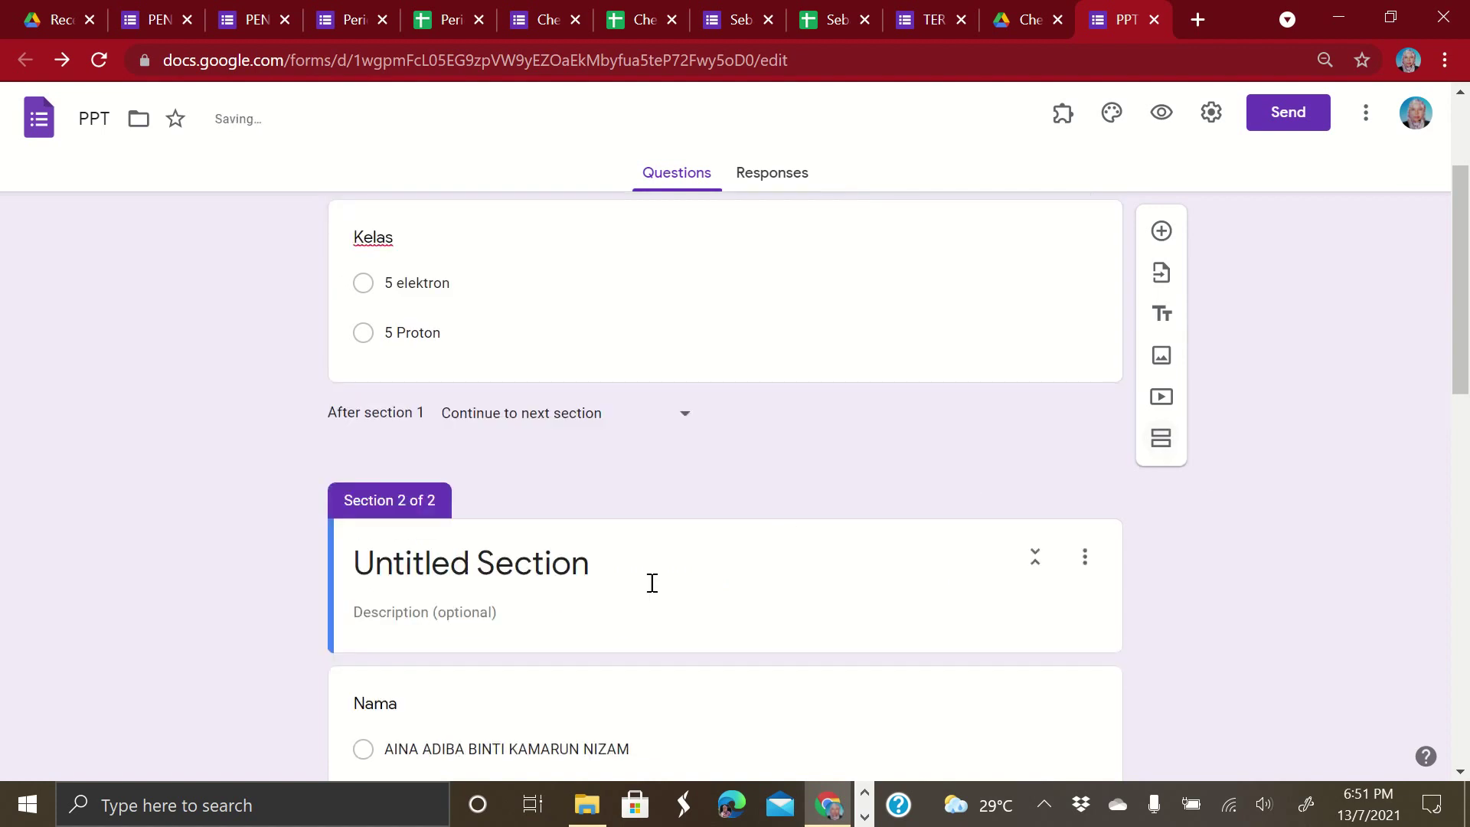
left_click(440, 565)
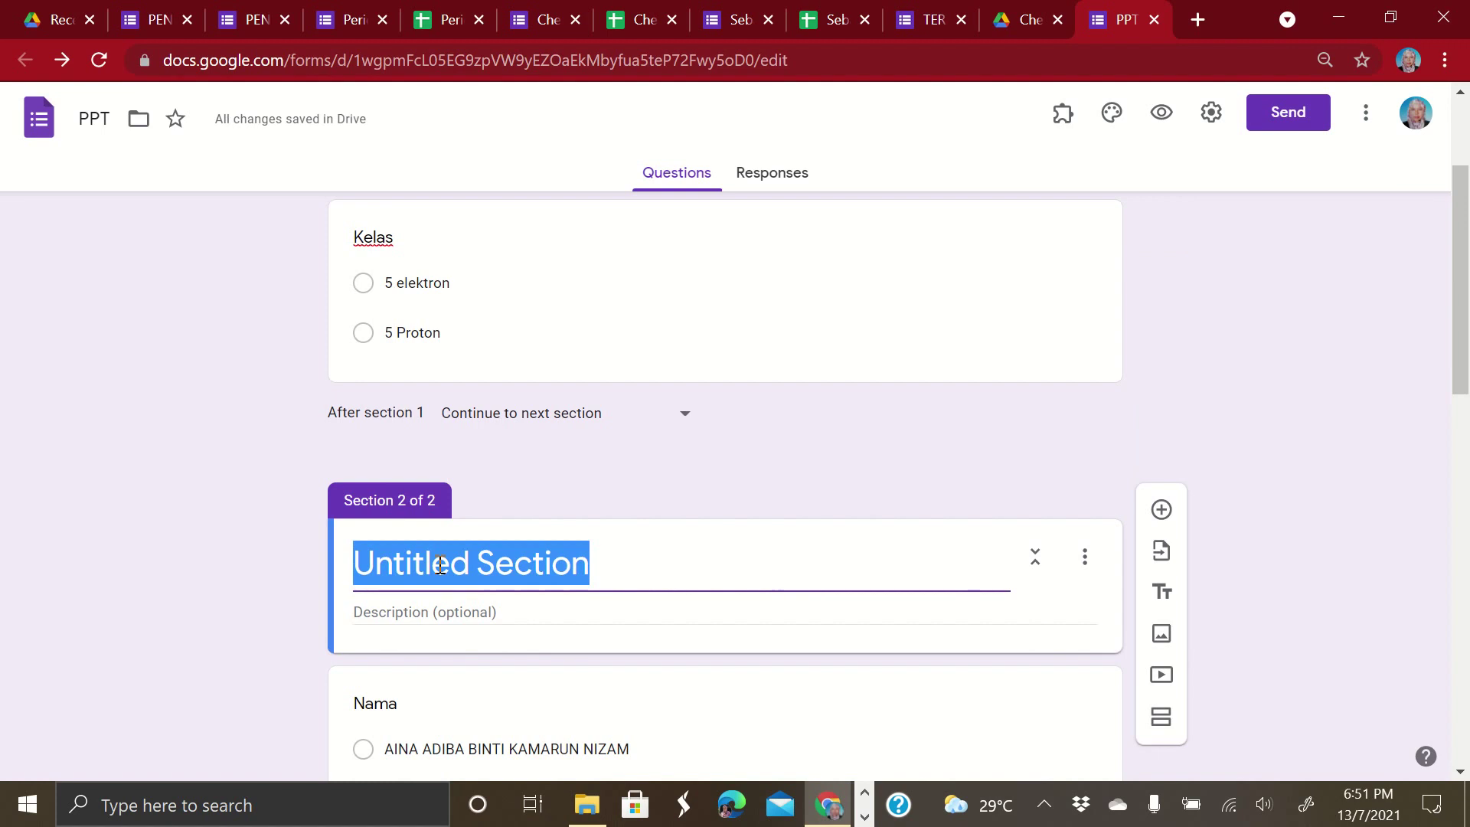
type("5 ")
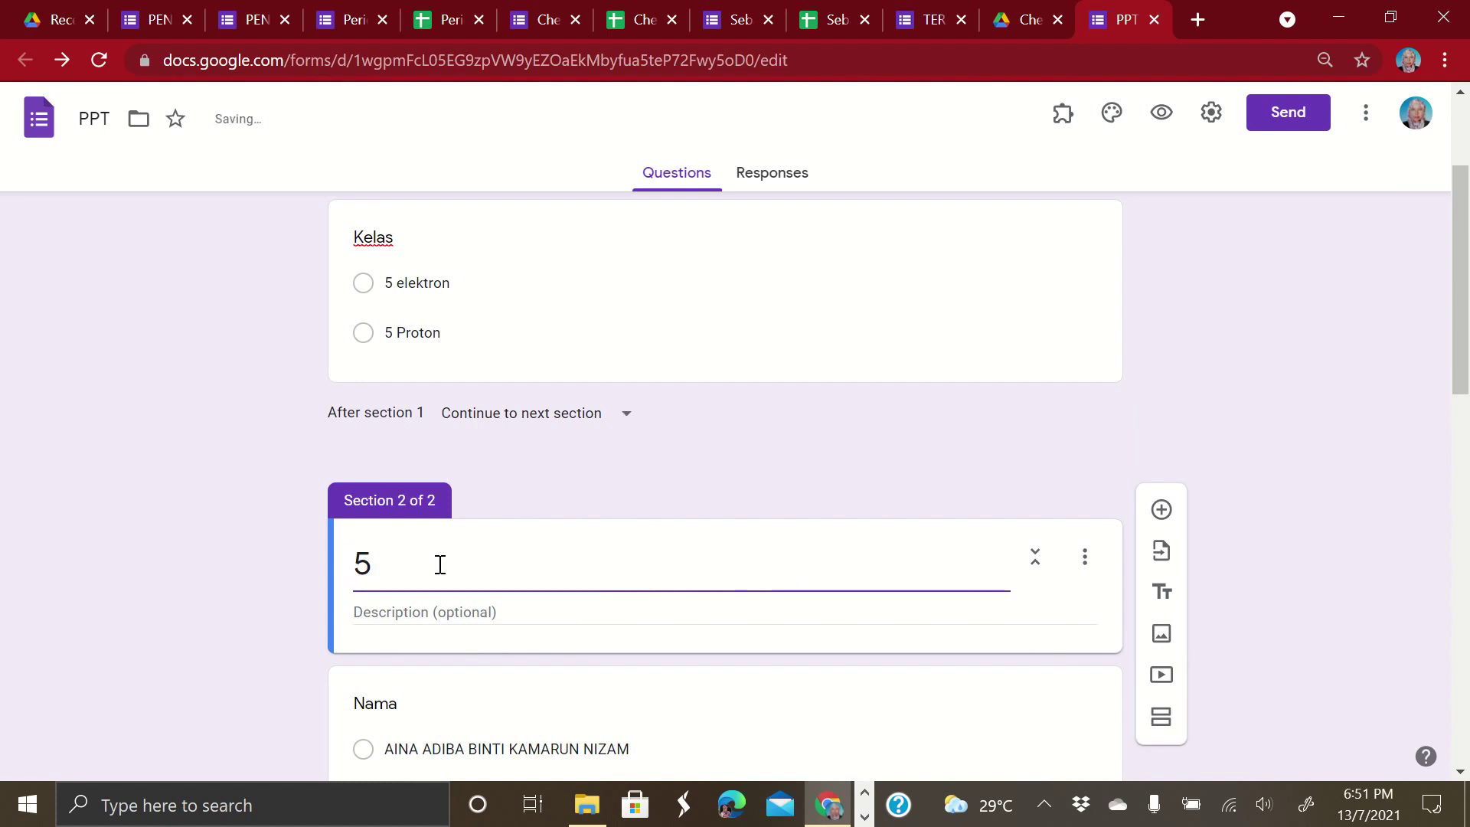
type("Elektron")
Correct the first Kelas option to "5 Elektron" with a capital E and make the question required
left_click(646, 287)
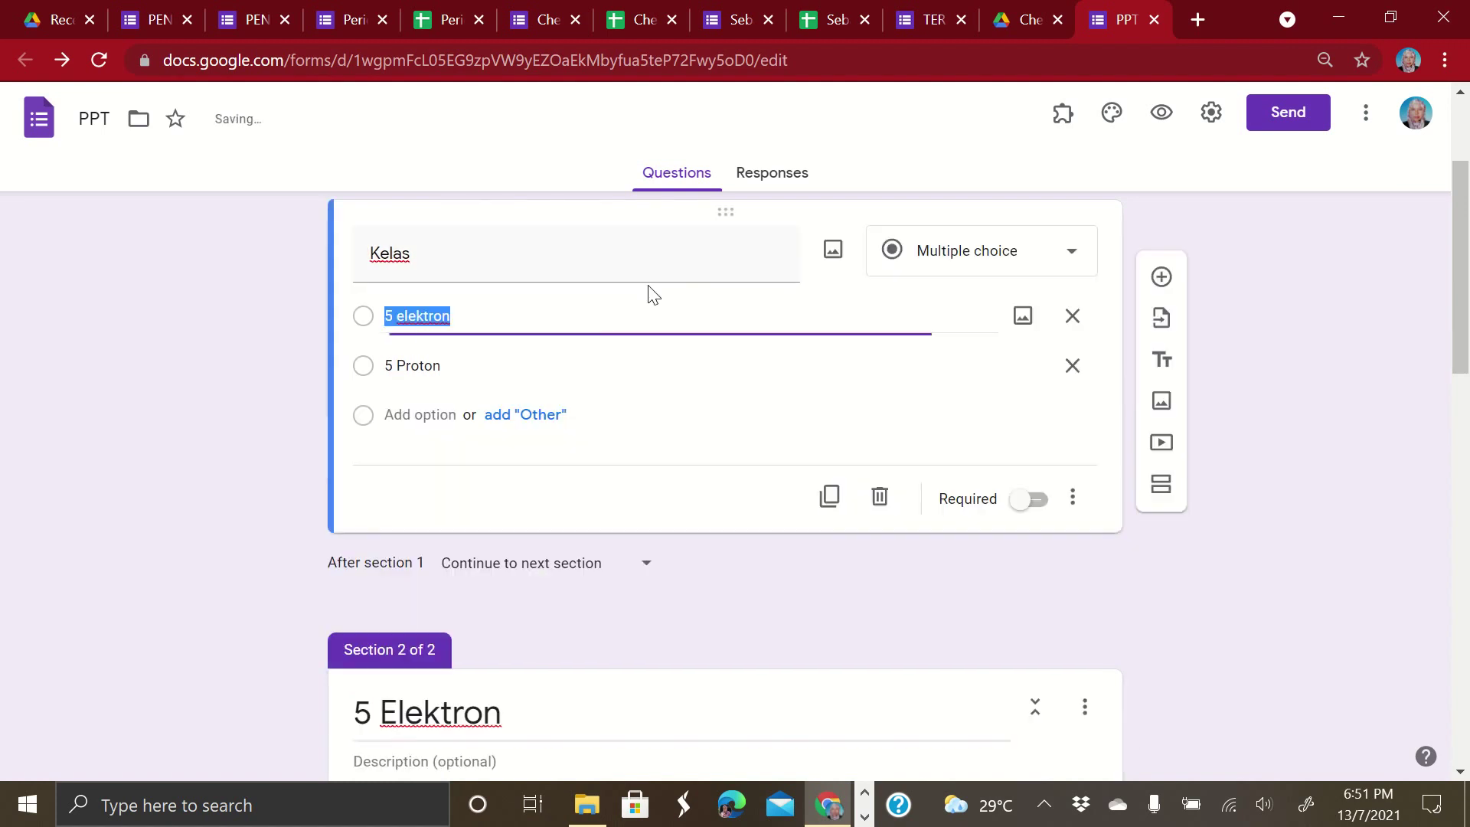
left_click(398, 314)
key("Delete")
type("E")
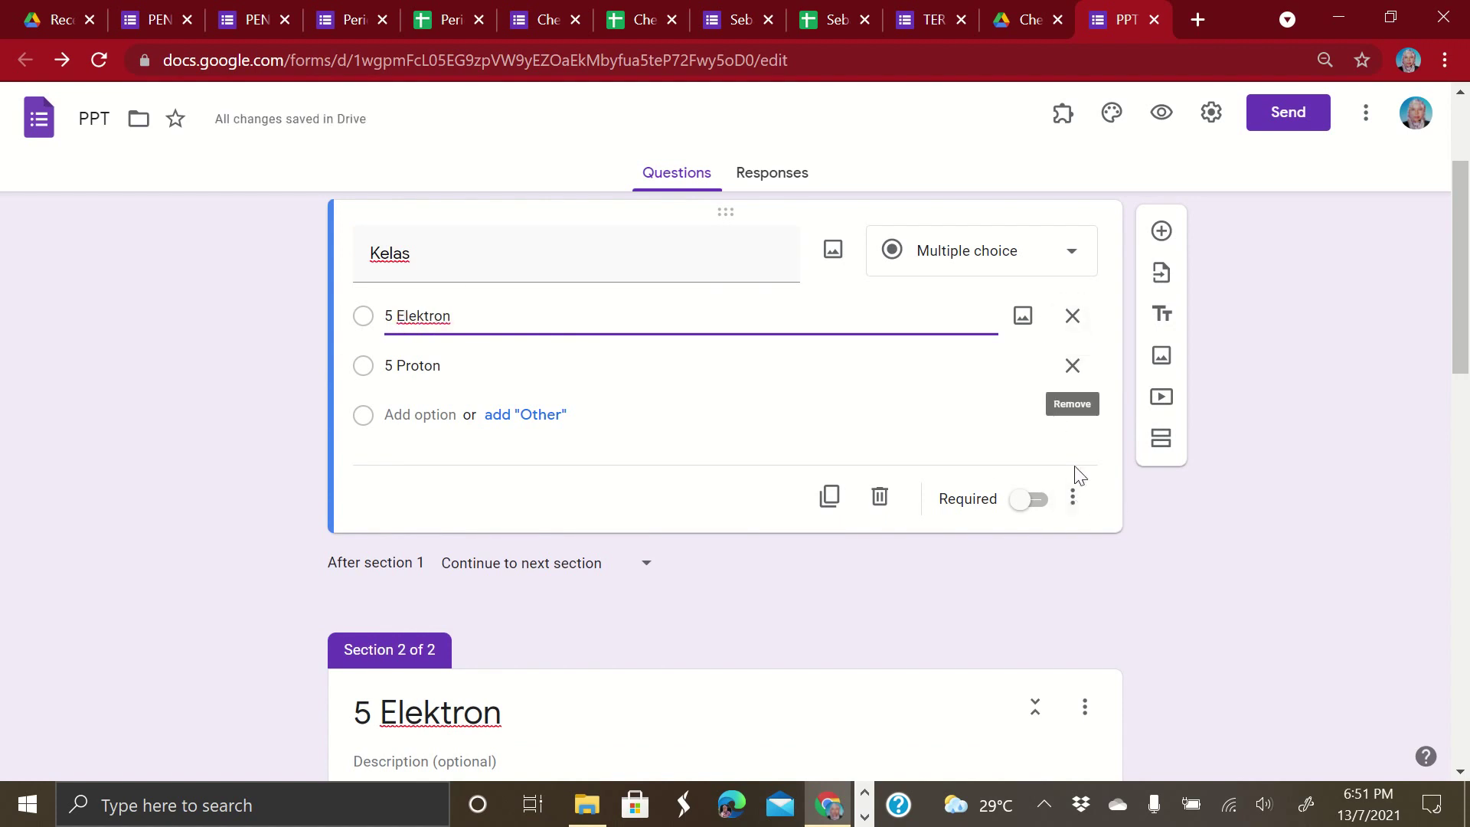
left_click(1035, 505)
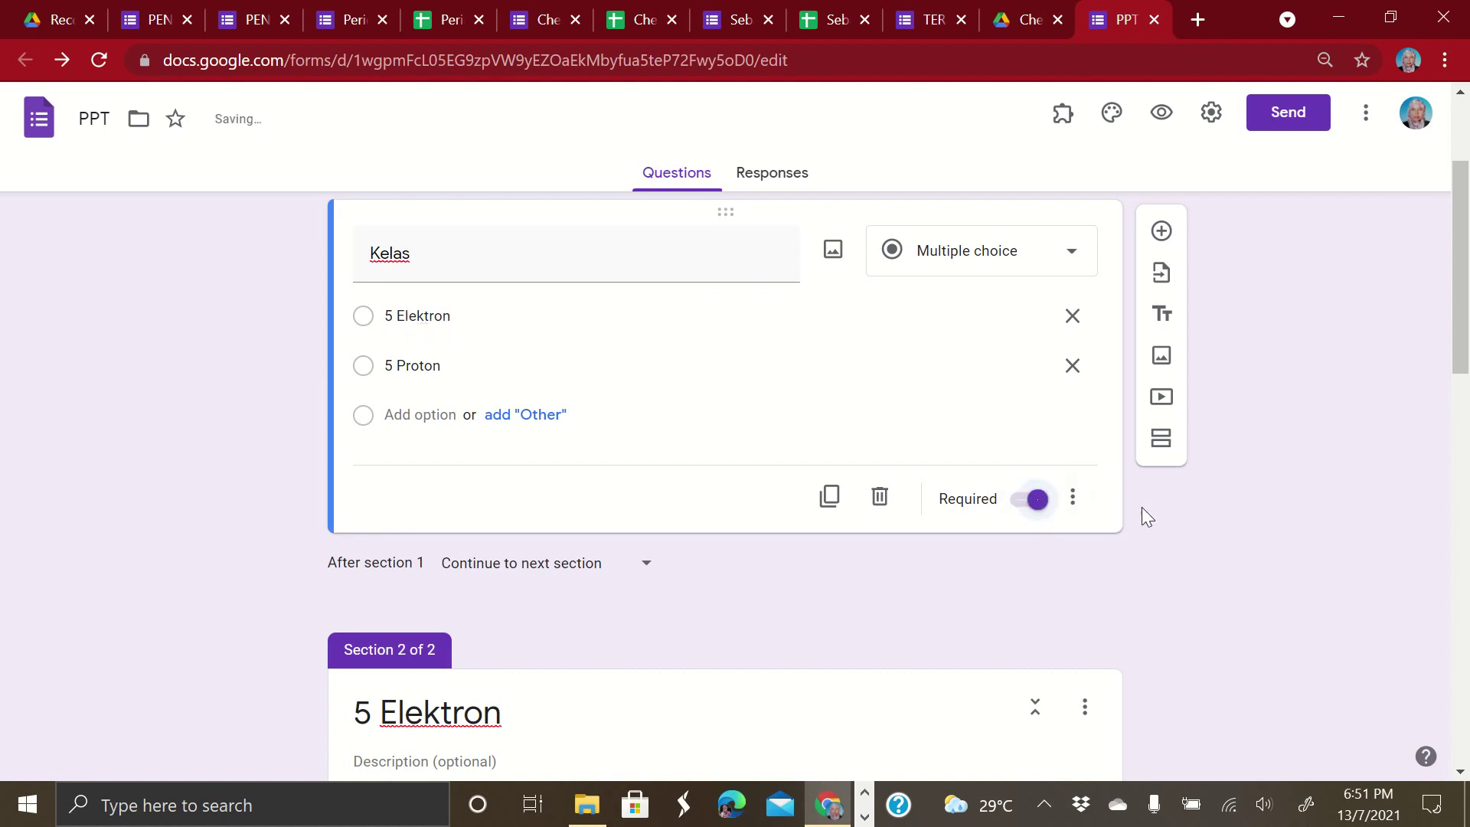
Enable section branching by answer for the Kelas question and route the 5 Elektron option to section 2 (5 Elektron)
left_click(1073, 498)
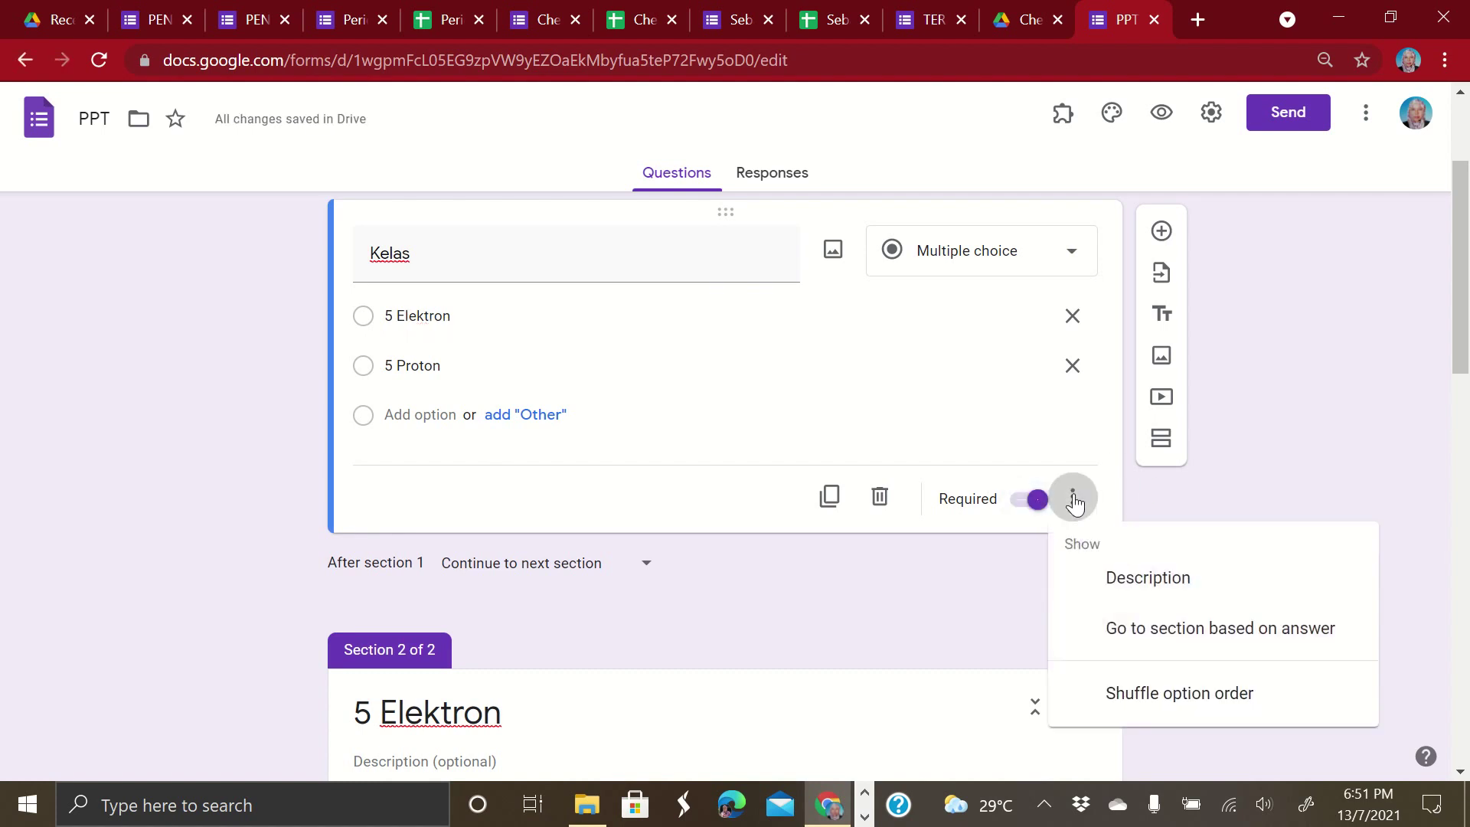
left_click(1125, 624)
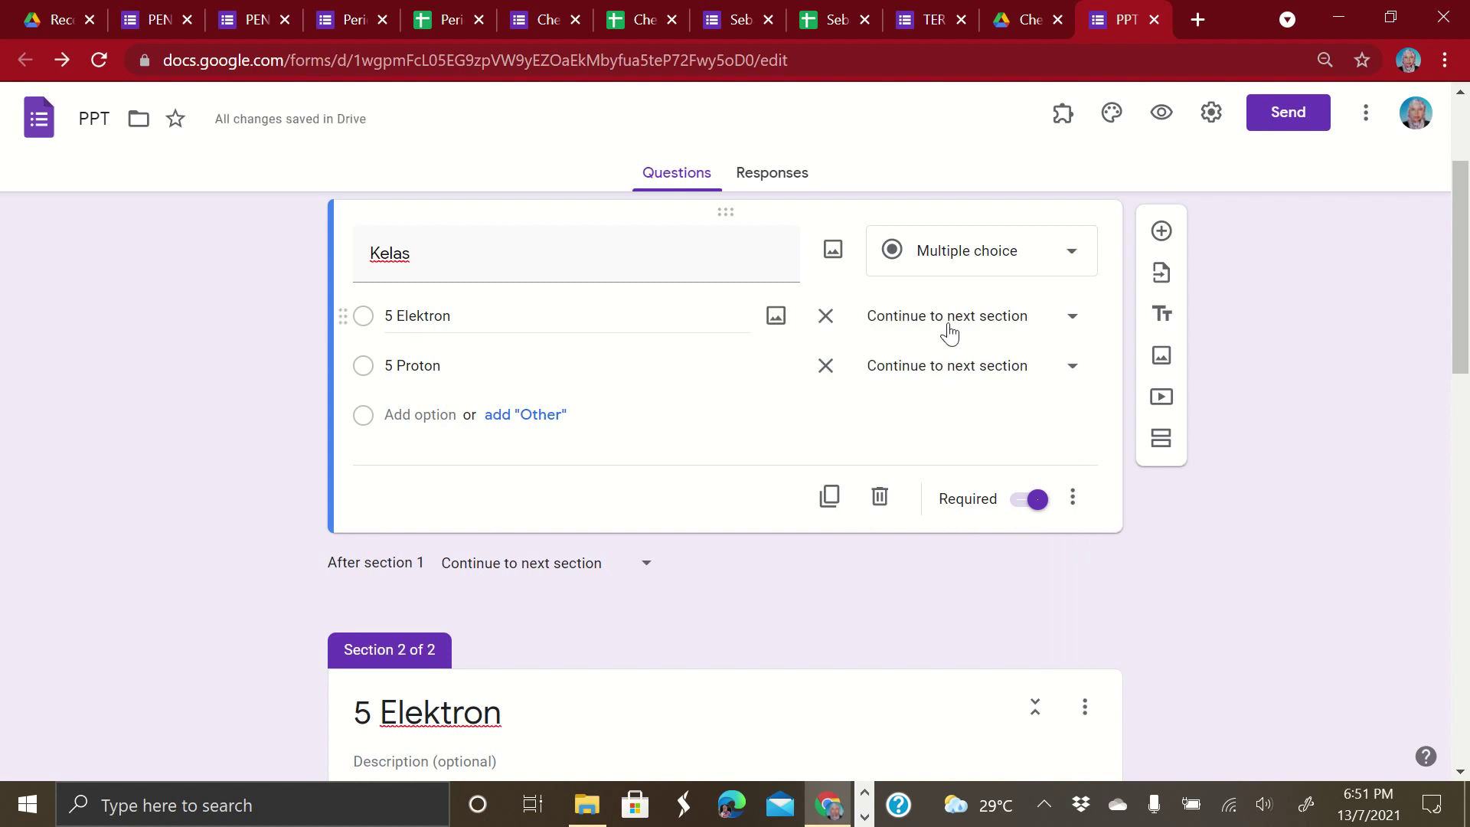
left_click(1067, 319)
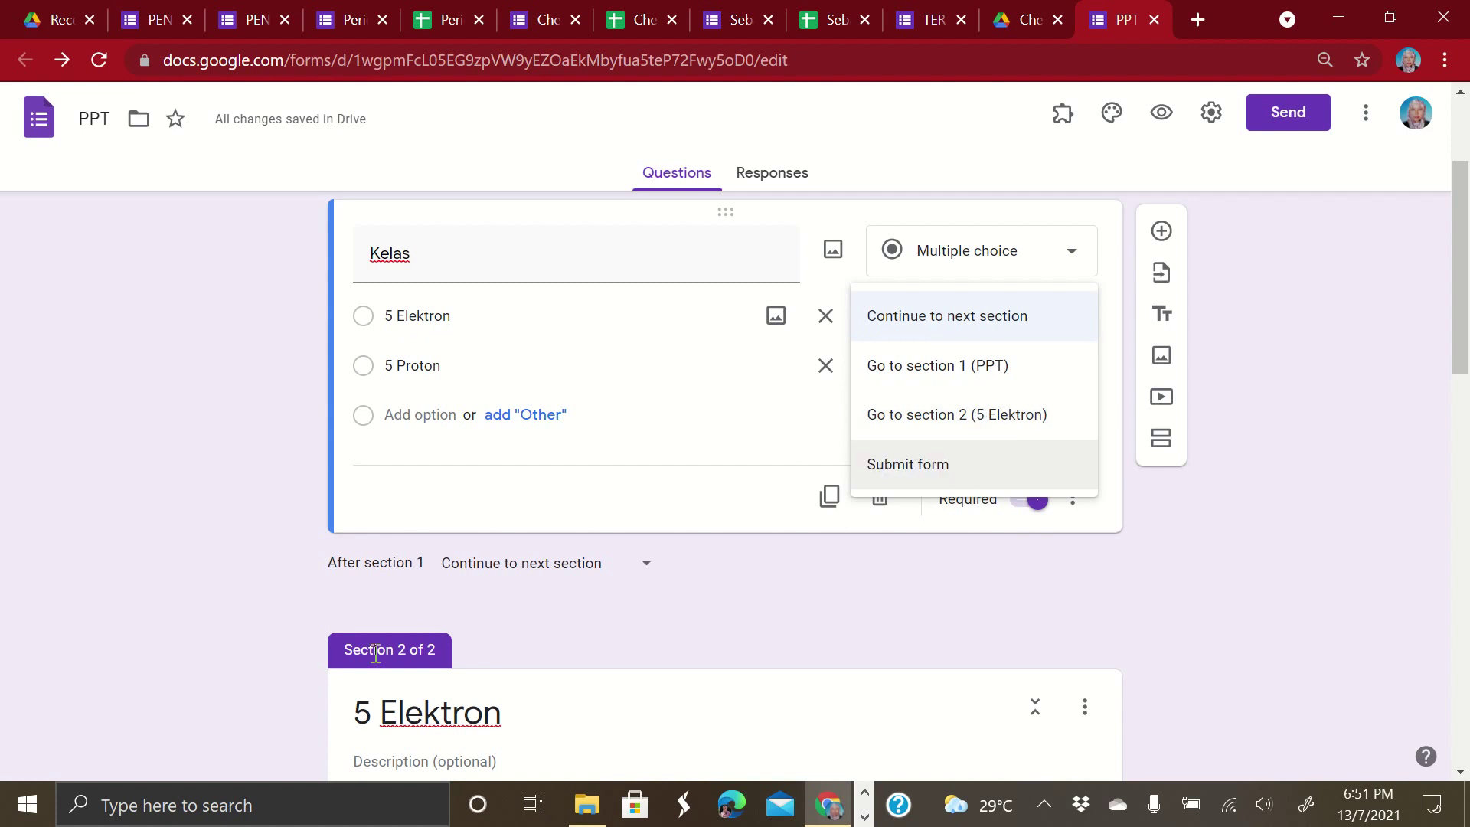
left_click(985, 413)
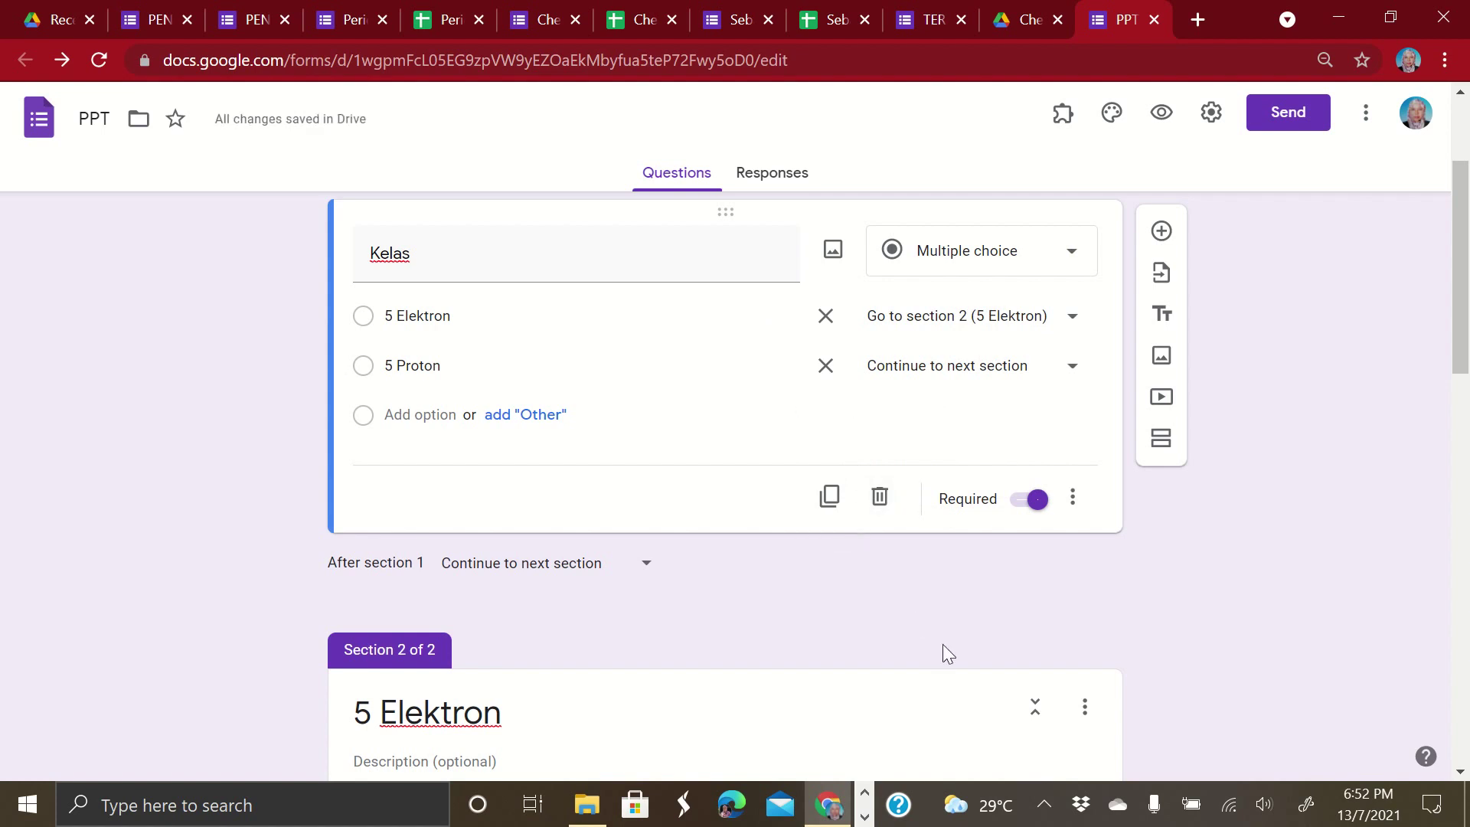
Add a new section after the Nama question's student name list and title it "5 Proton"
left_click(951, 698)
scroll(952, 701, "down", 10)
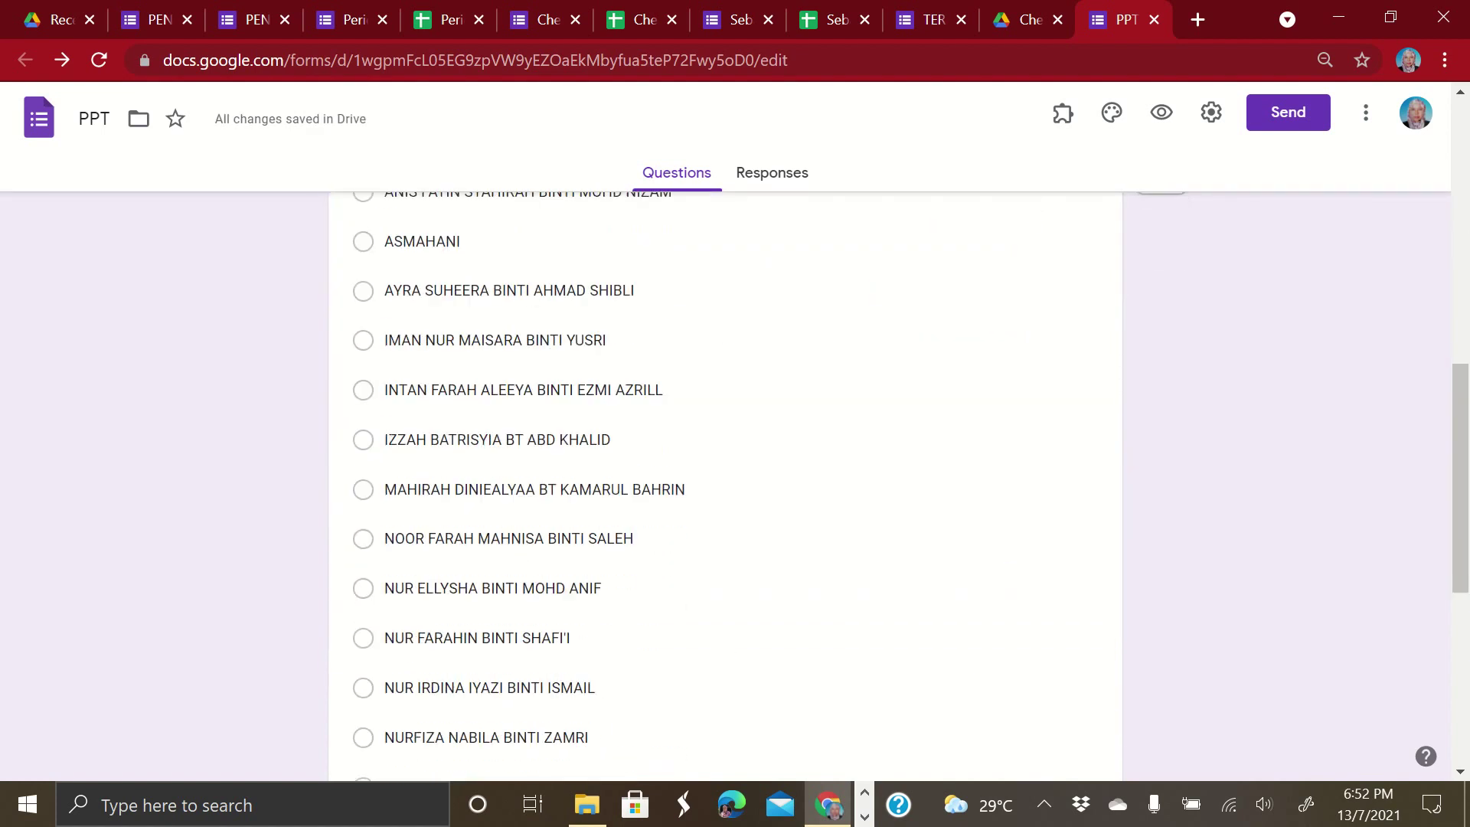
left_click(831, 676)
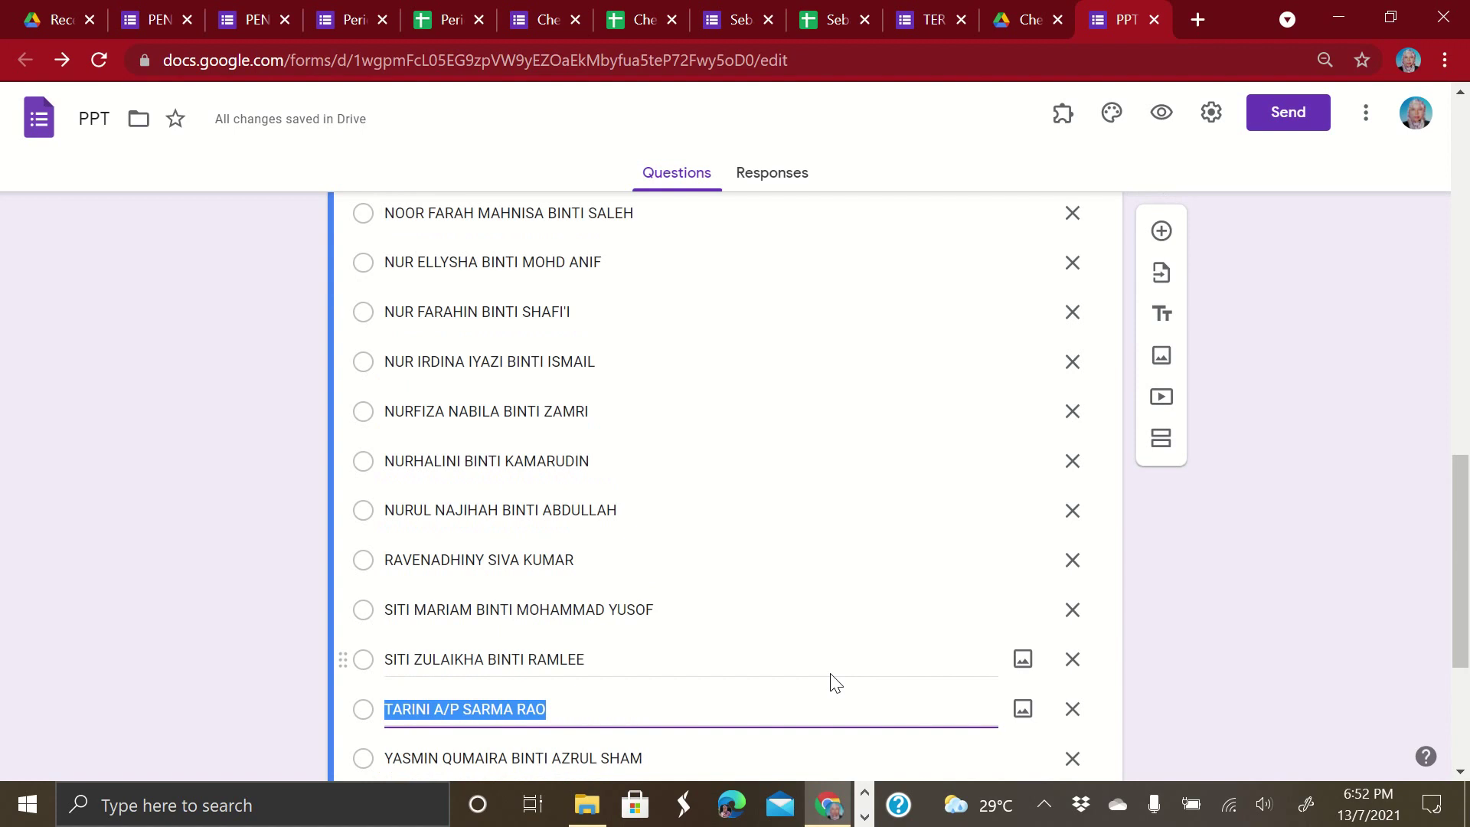
left_click(1166, 427)
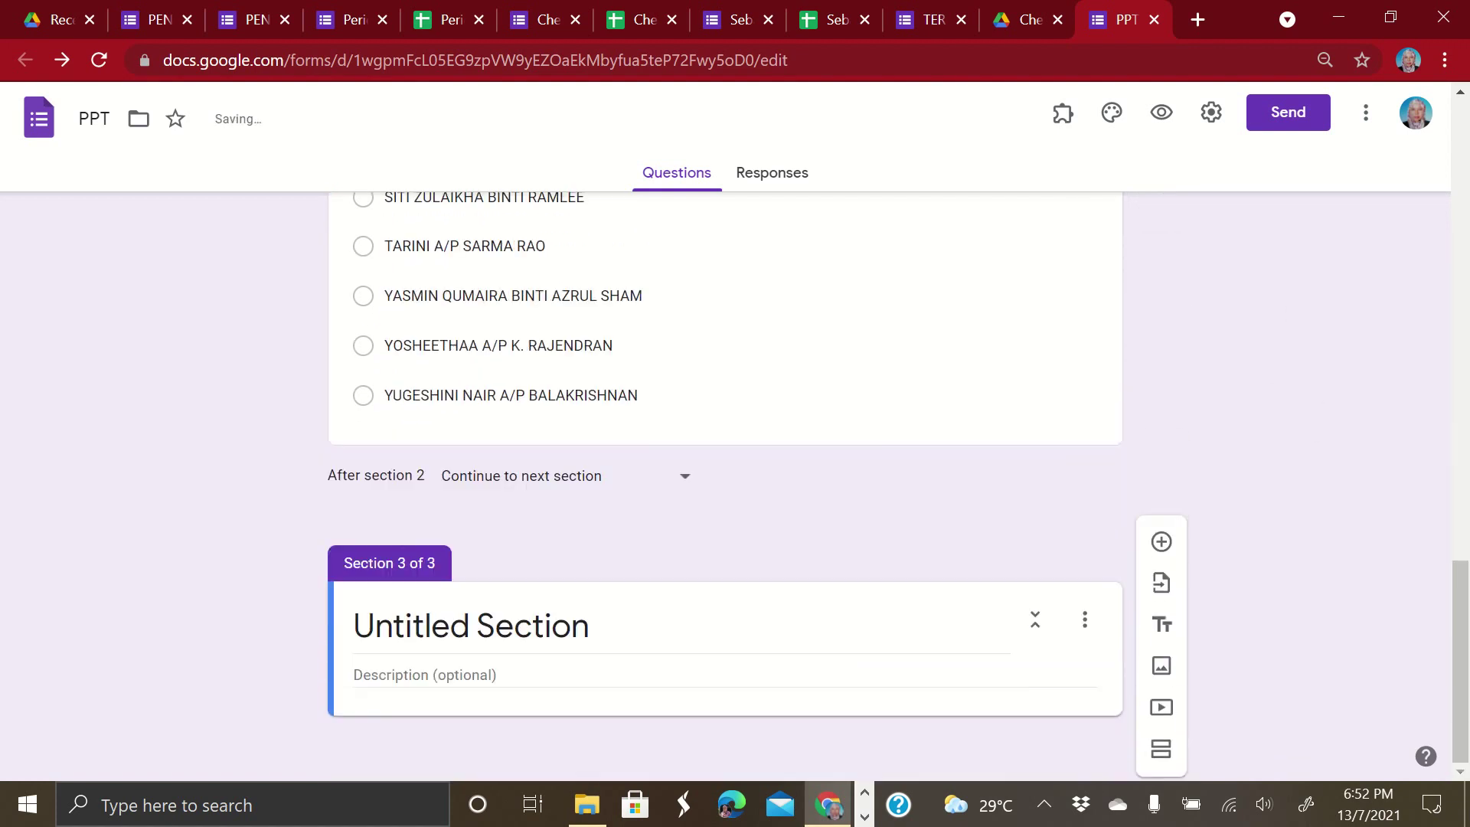
left_click(589, 616)
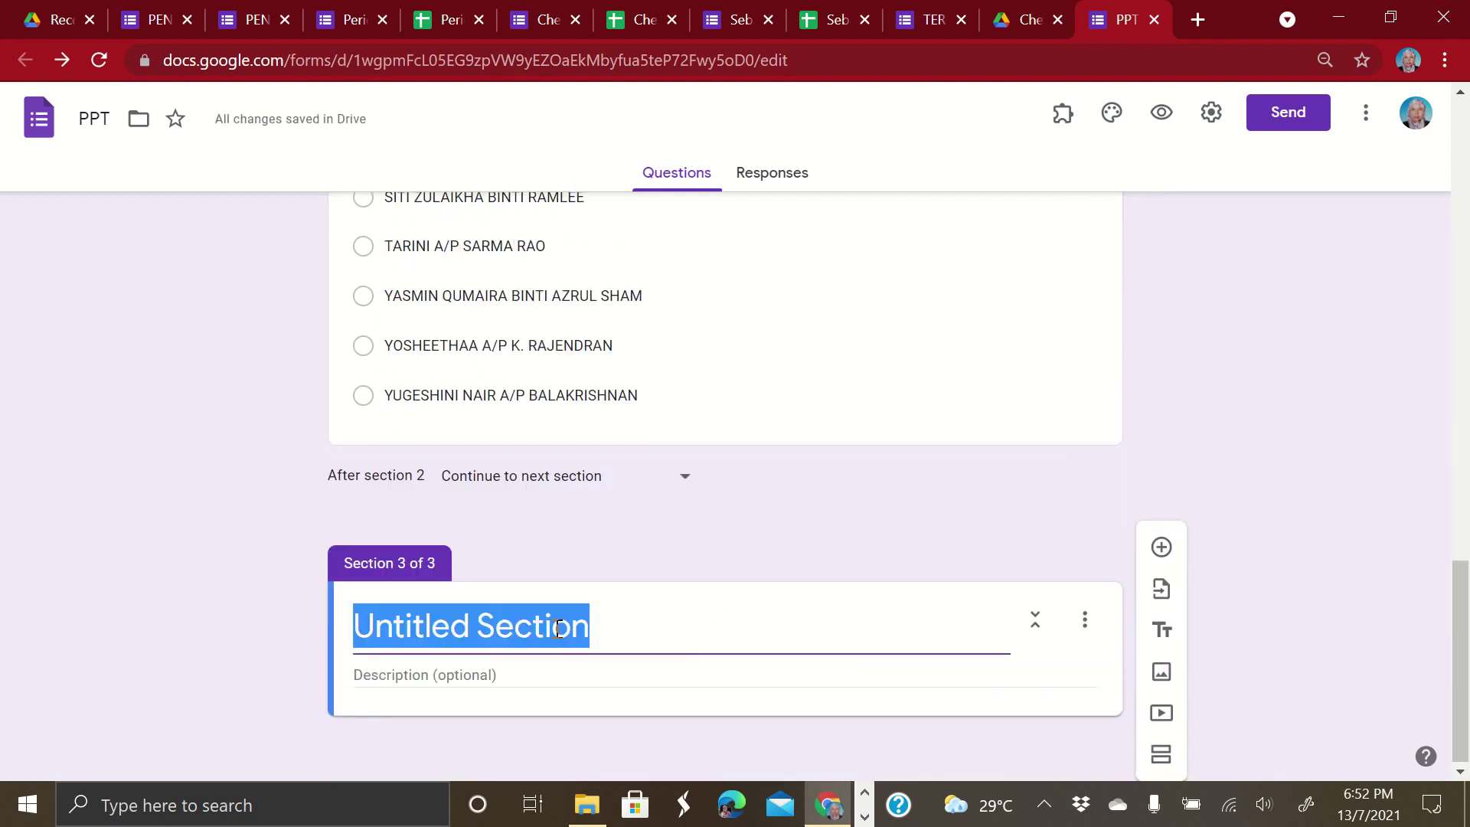
type("5 Proton")
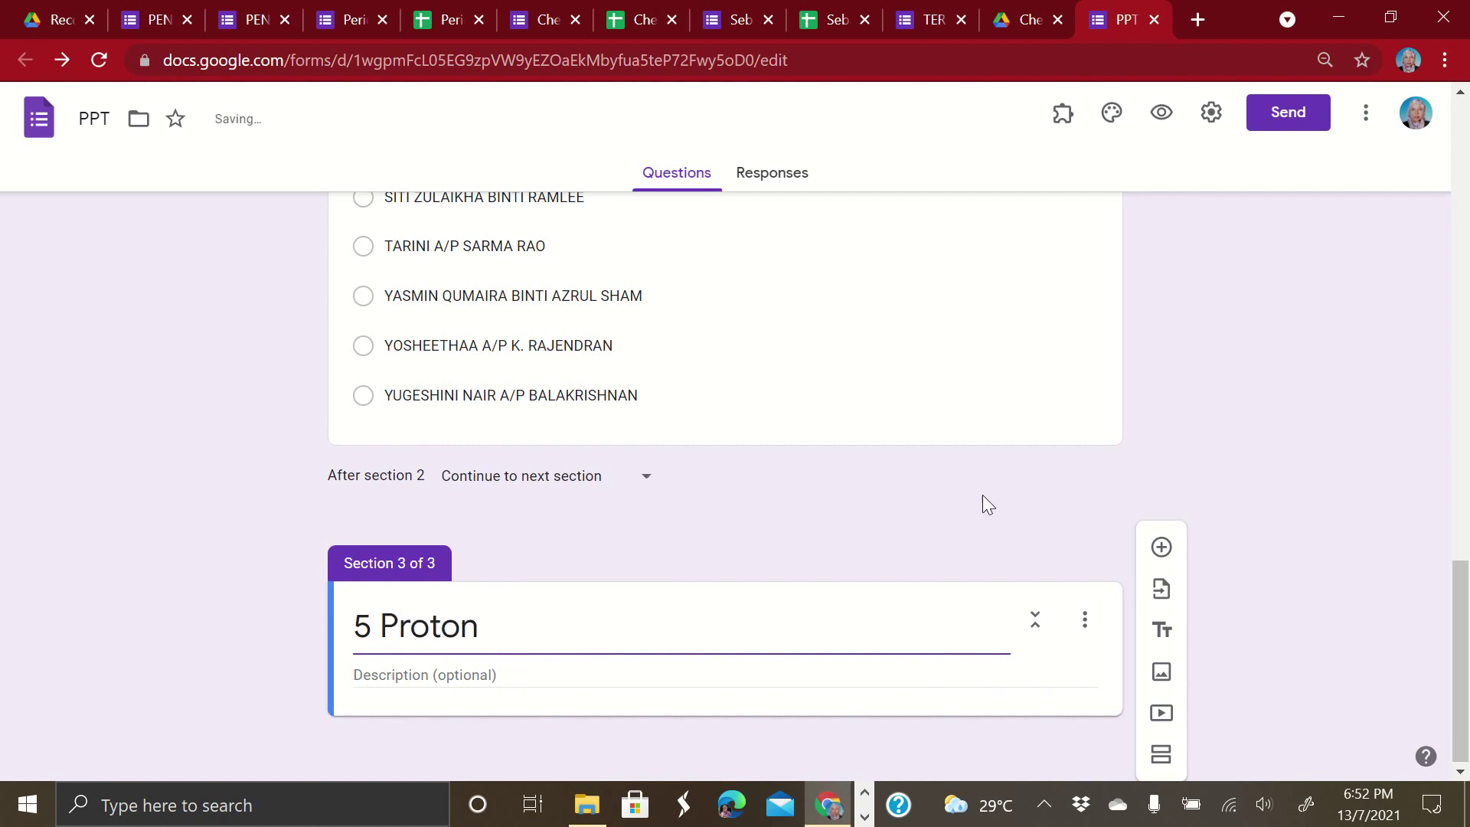
Route the 5 Proton option of the Kelas question to section 3 (5 Proton)
left_click(933, 348)
scroll(935, 354, "up", 8)
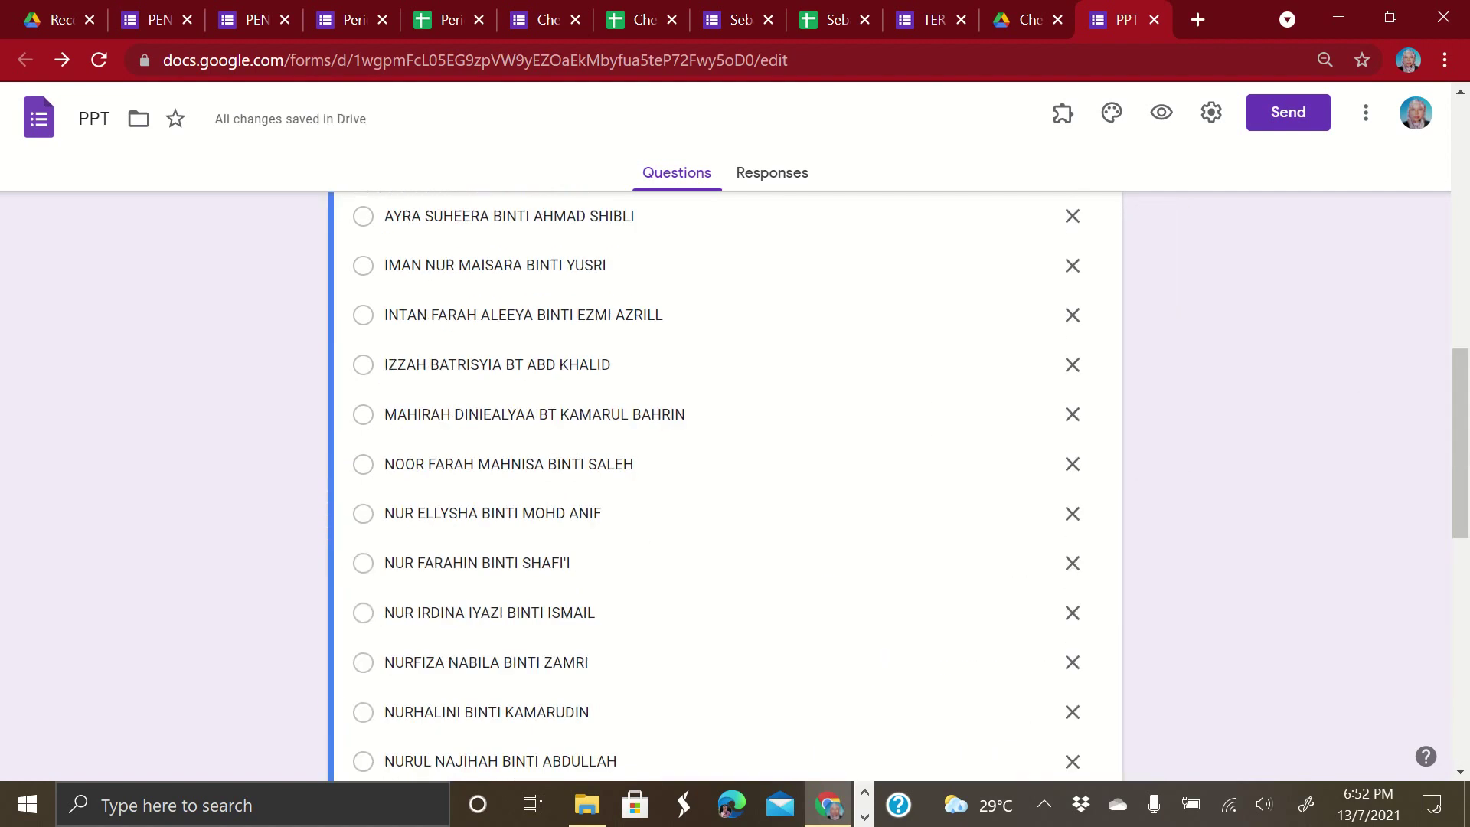
scroll(724, 482, "up", 10)
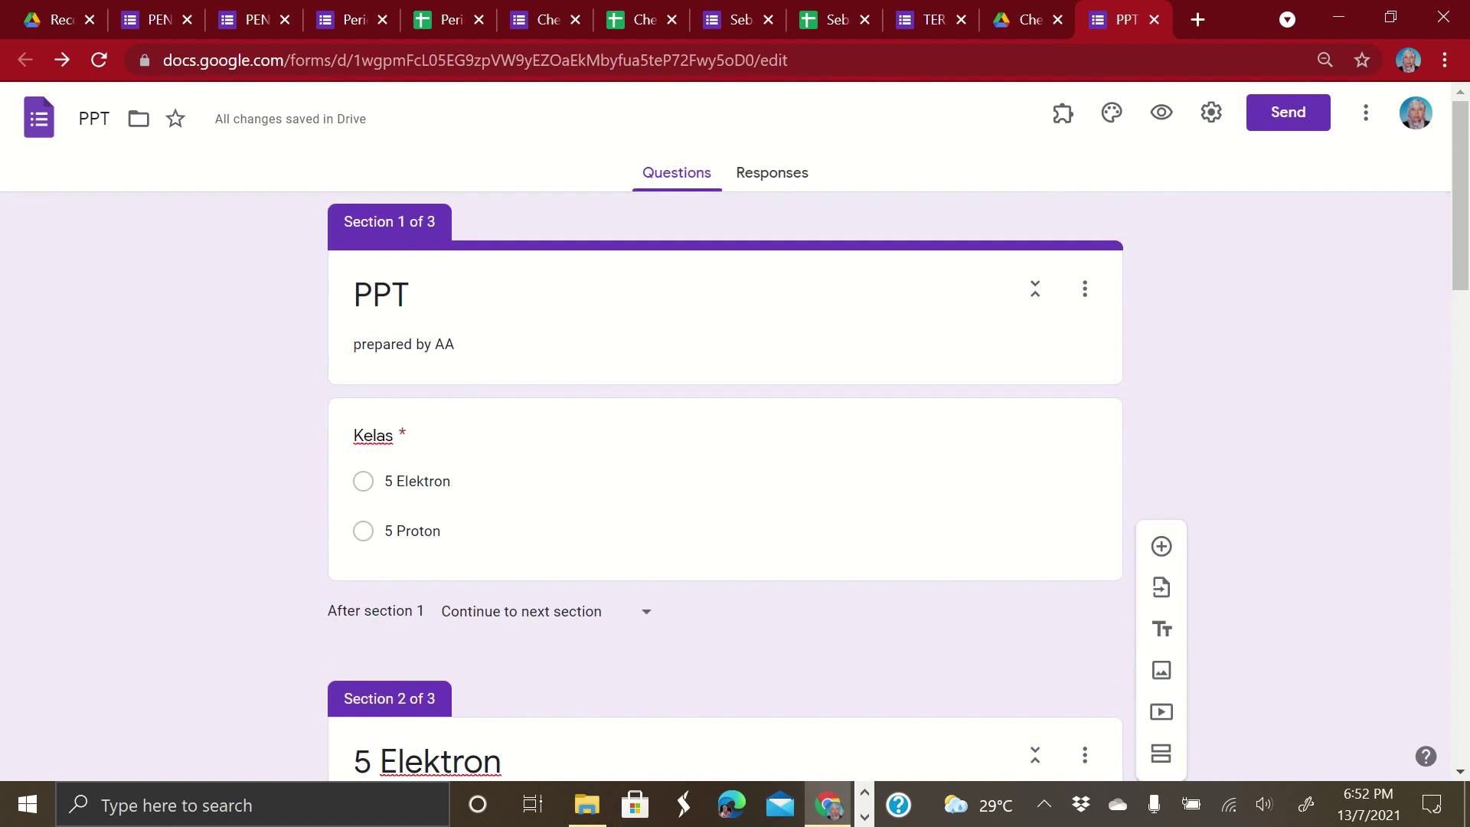
left_click(943, 519)
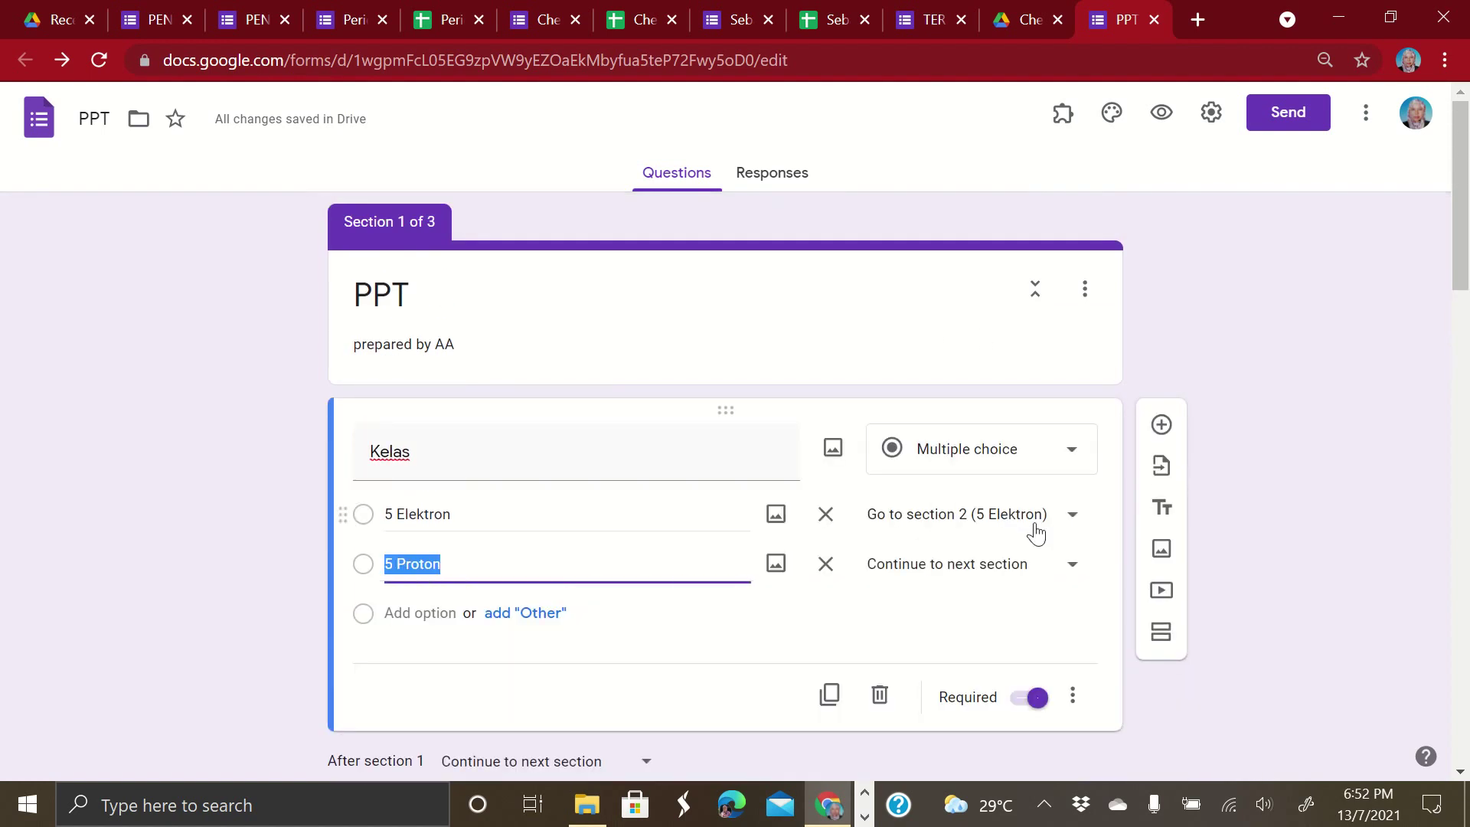
left_click(1074, 567)
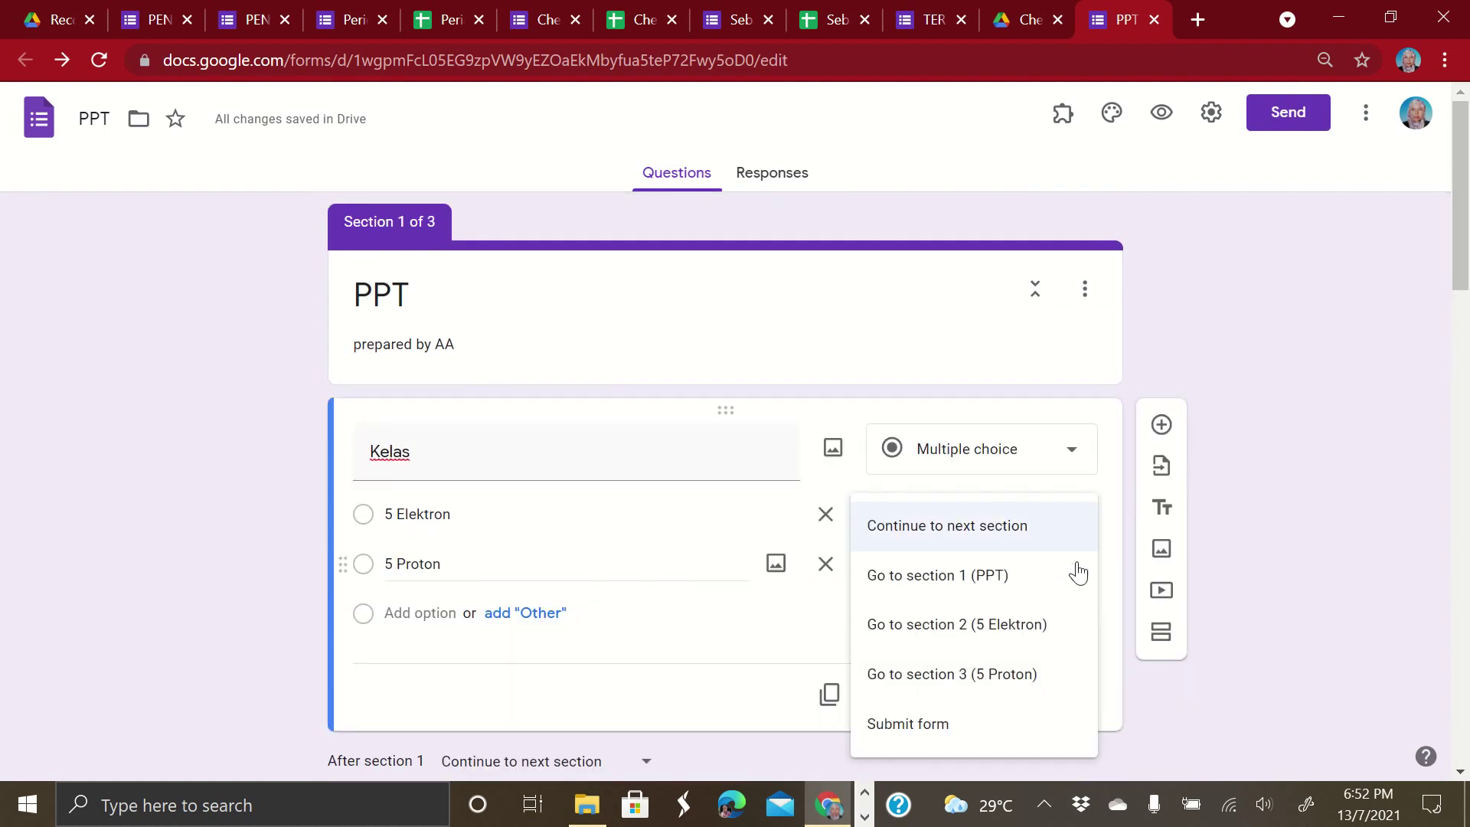
left_click(1011, 672)
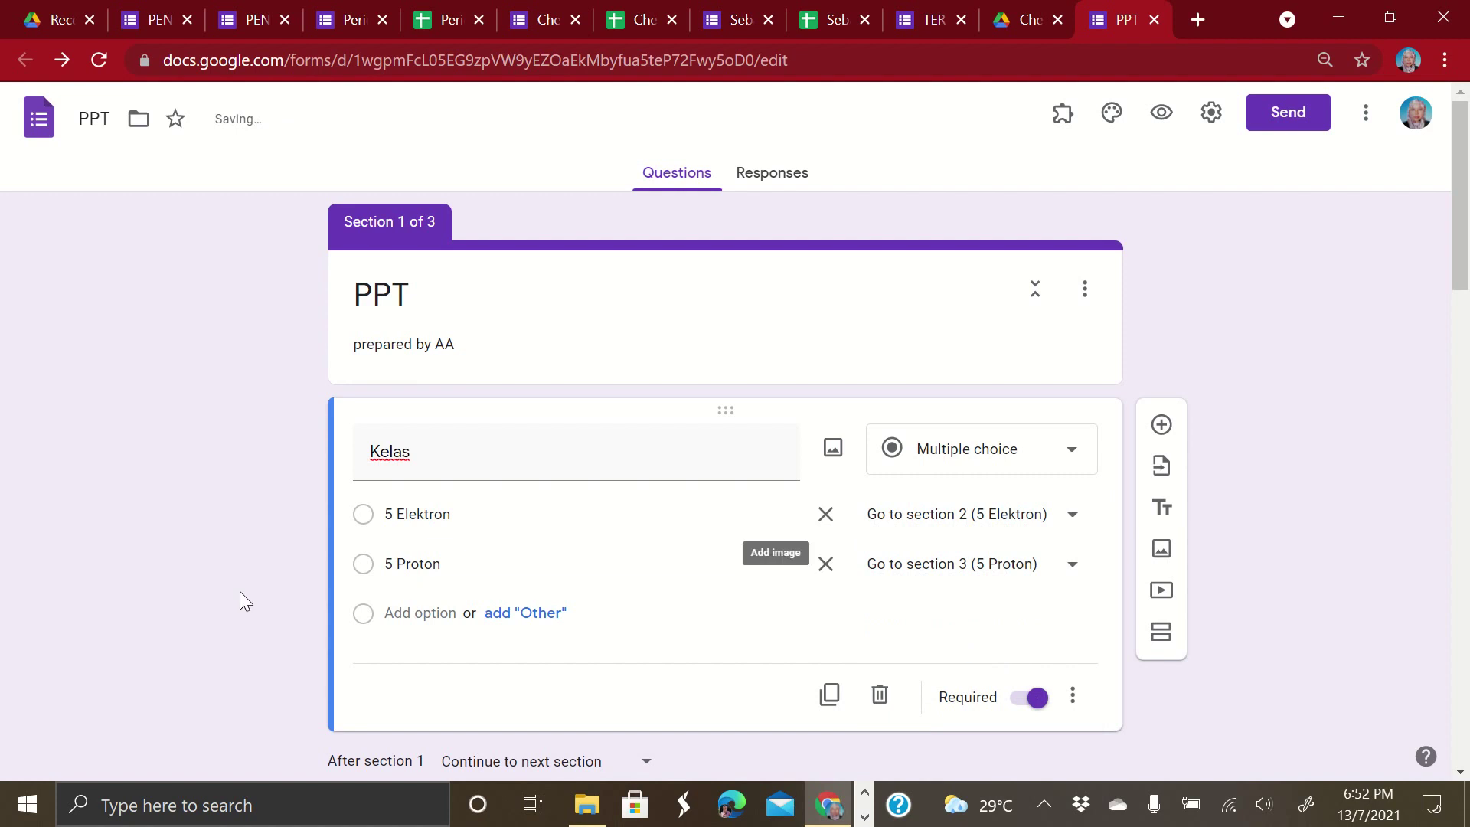
Preview the form, choose 5 Elektron as the class and review the student name list in its section
left_click(1160, 118)
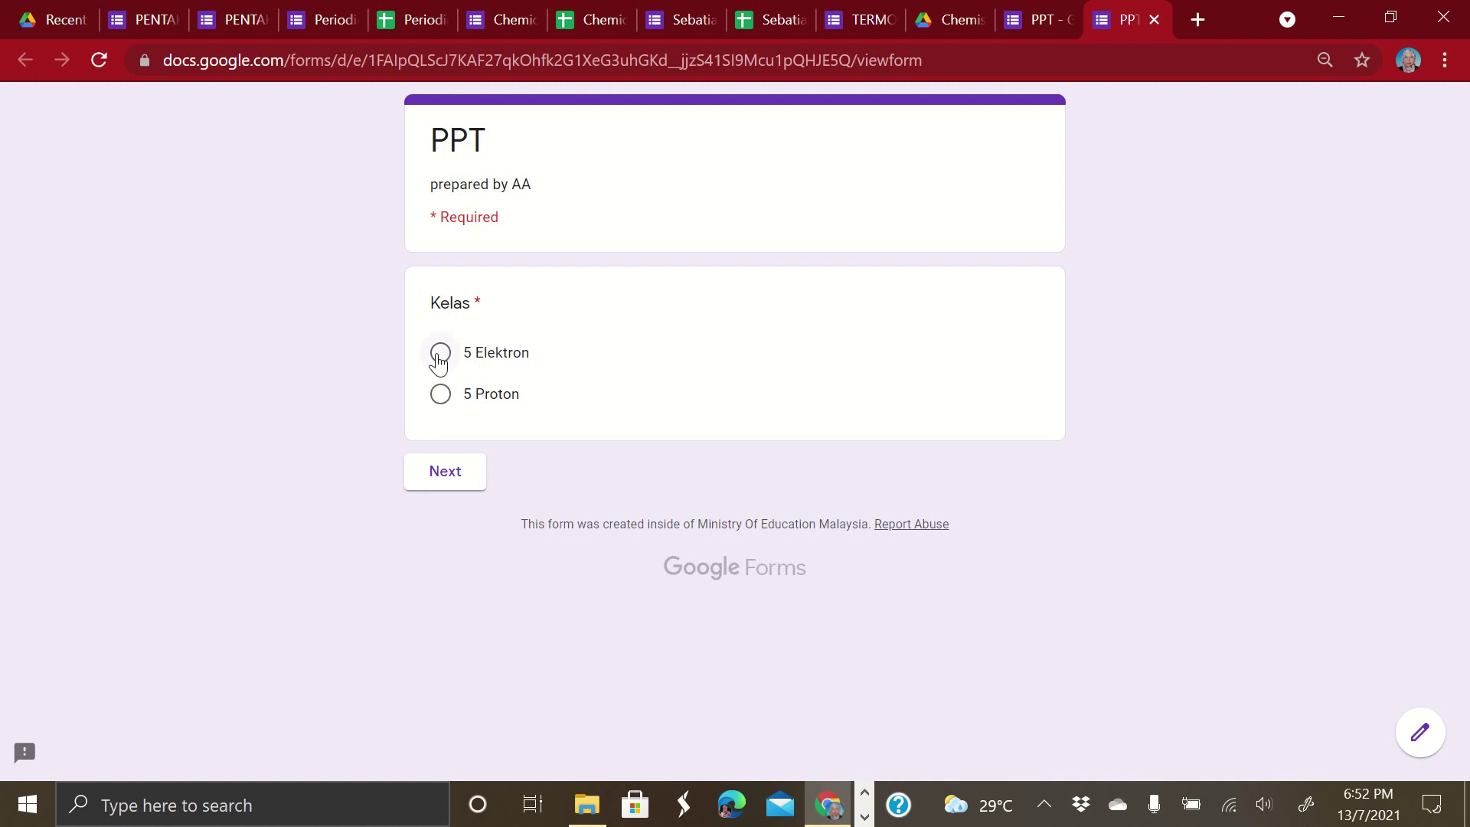
left_click(440, 356)
left_click(444, 478)
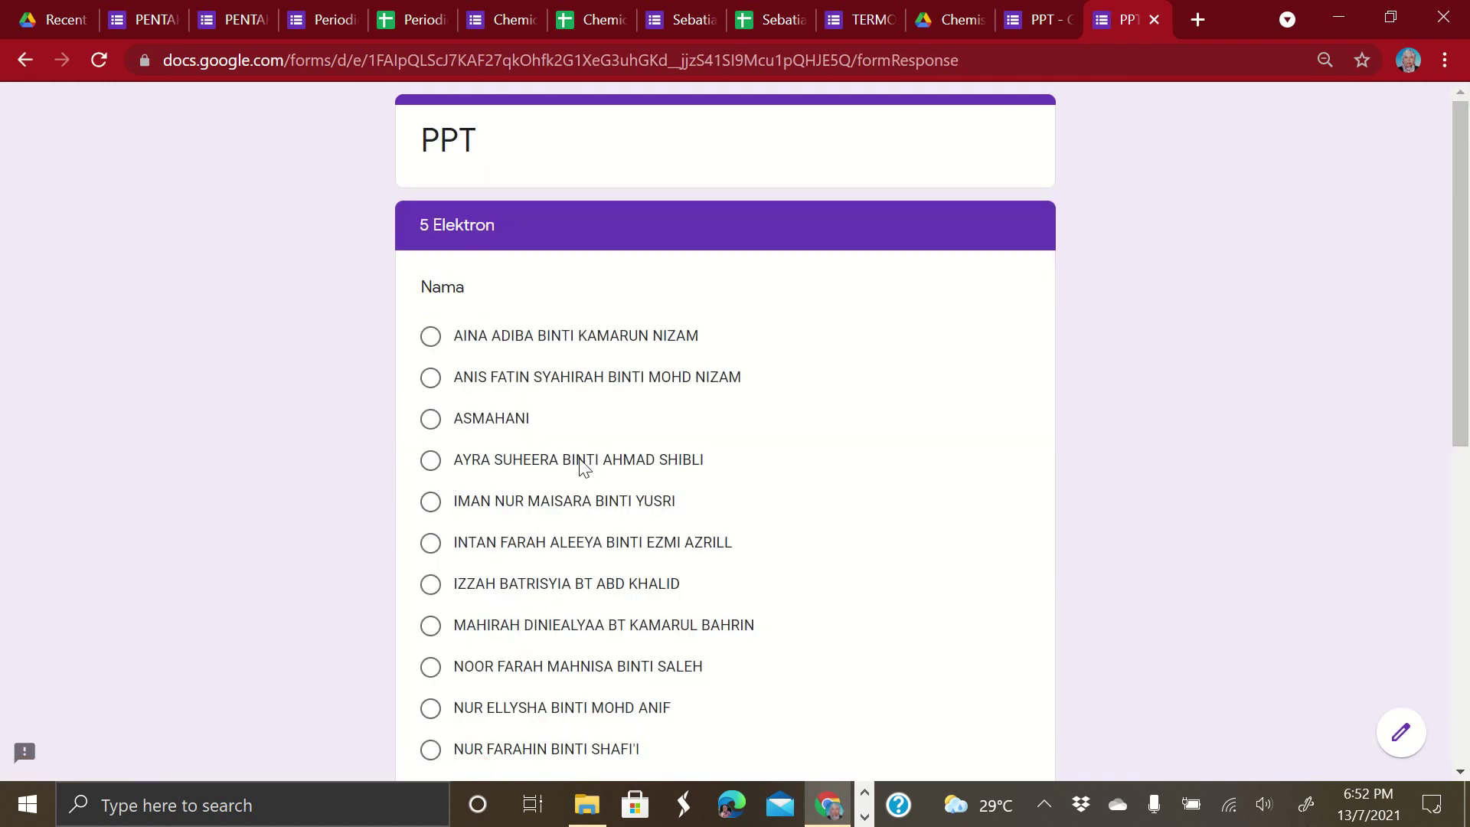
scroll(582, 467, "down", 8)
scroll(582, 467, "up", 4)
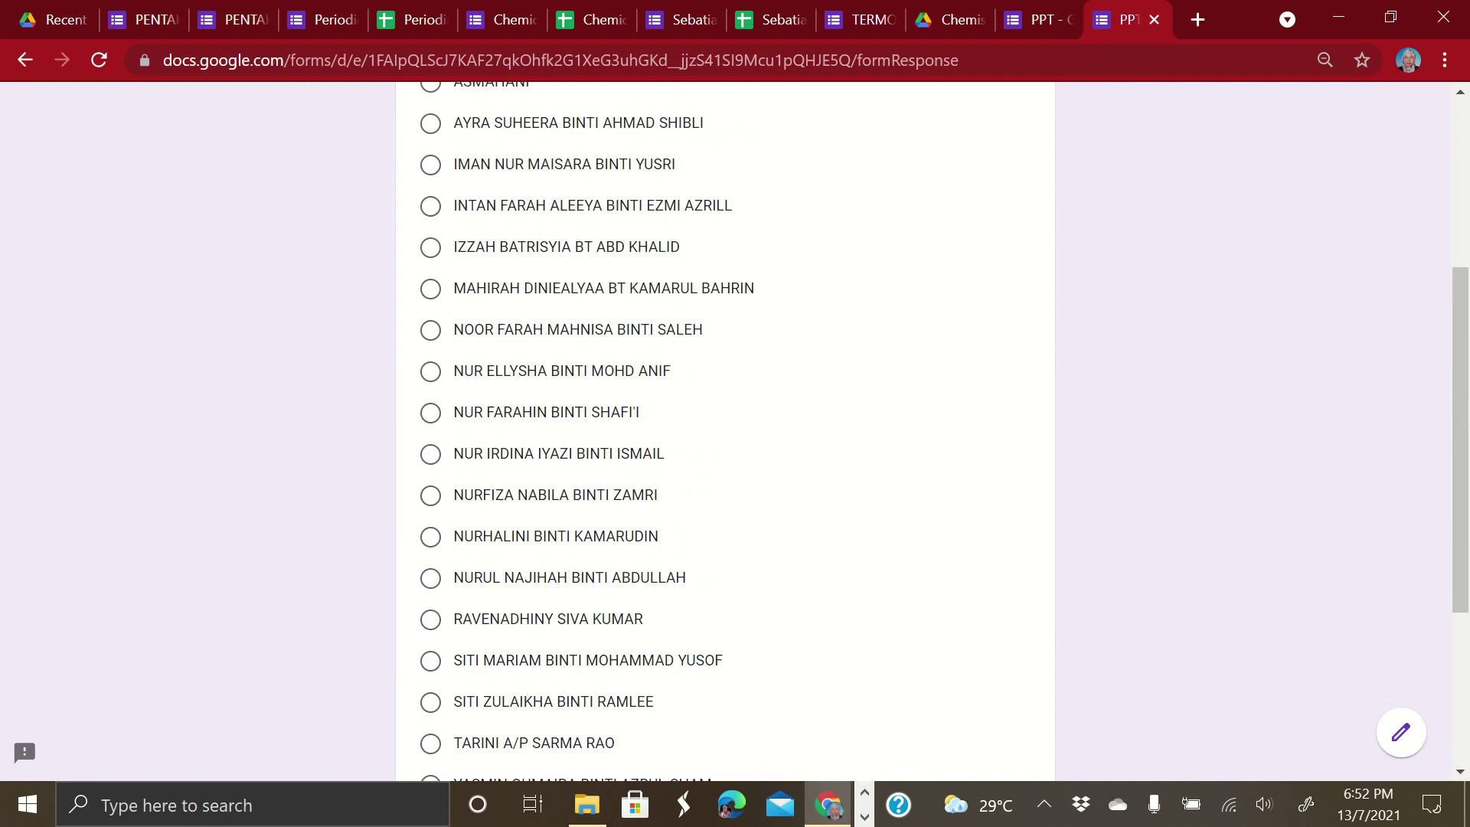
scroll(725, 429, "up", 4)
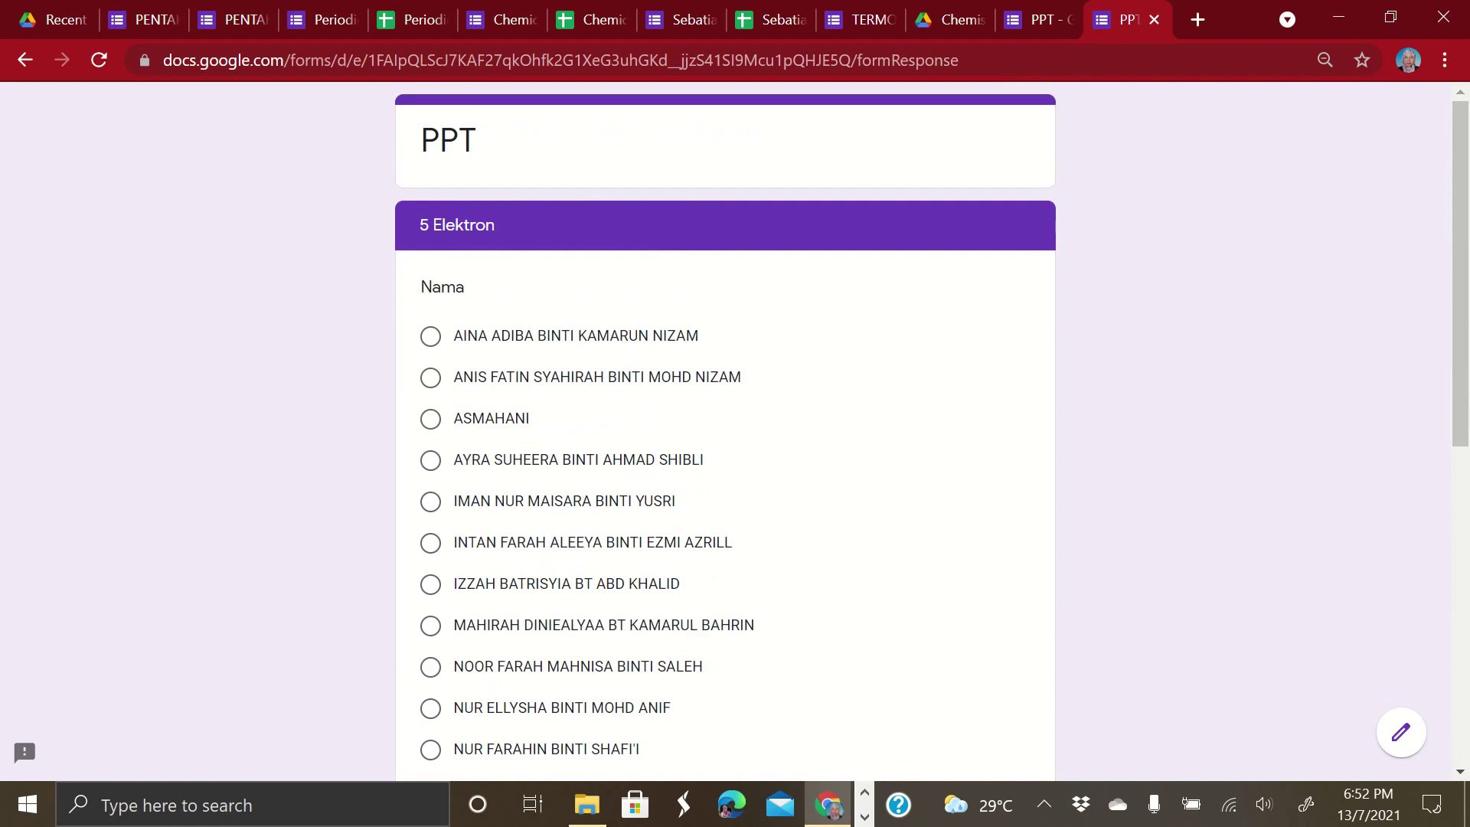
Return to the form editor and add a section after 5 Proton titled "Section A"
left_click(1045, 20)
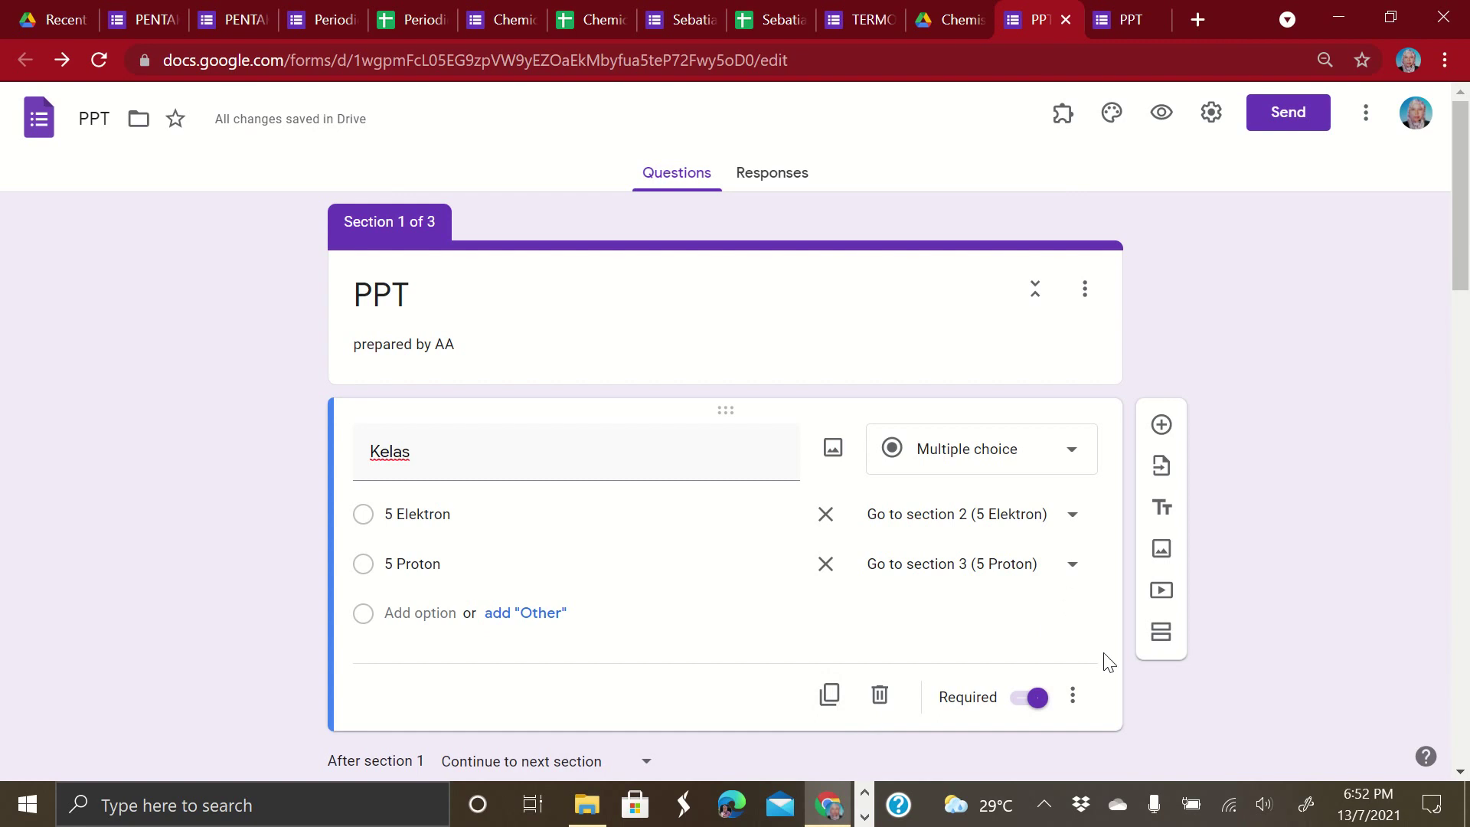
scroll(1163, 669, "down", 15)
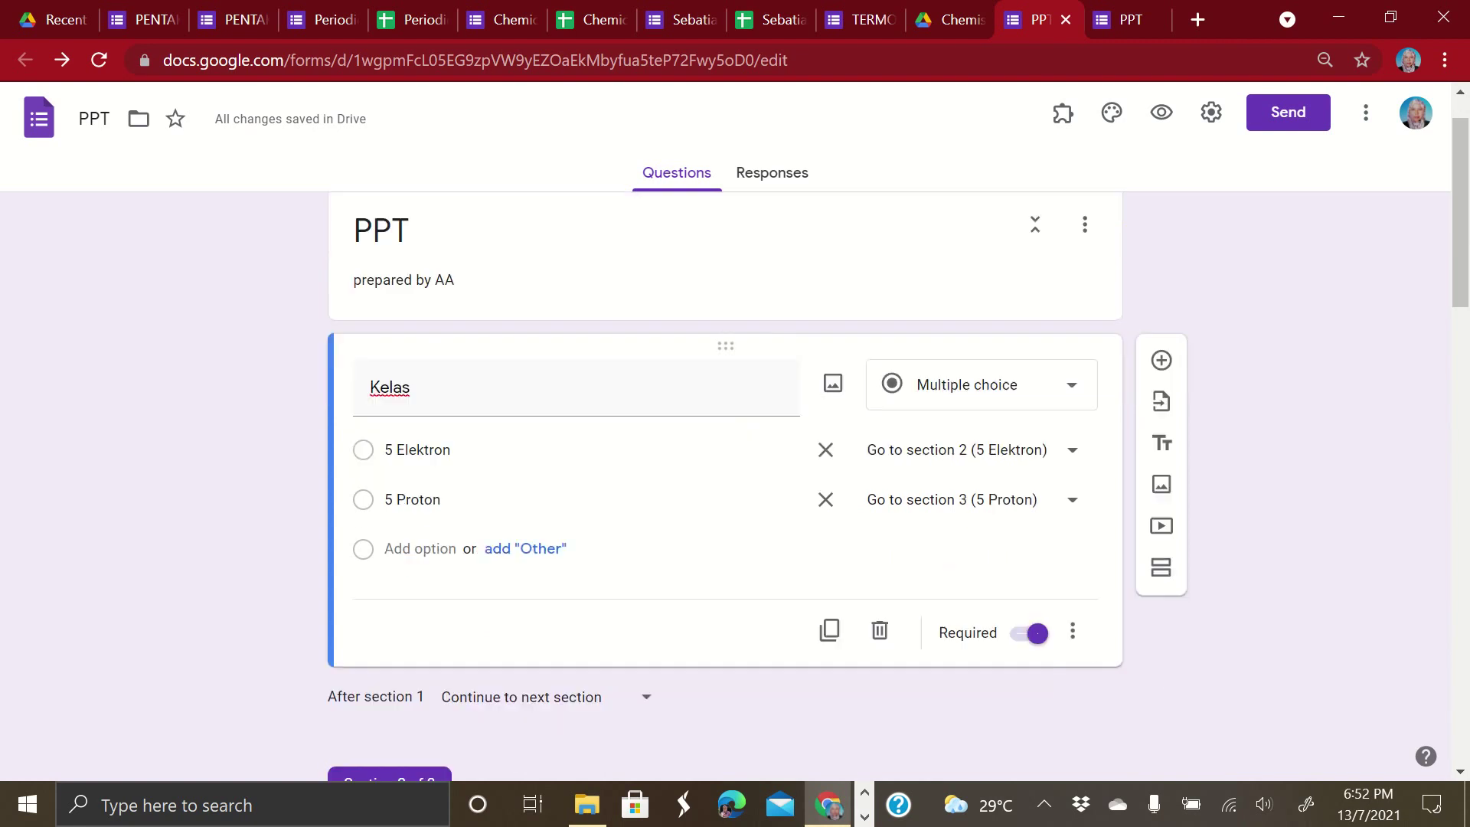
left_click(416, 626)
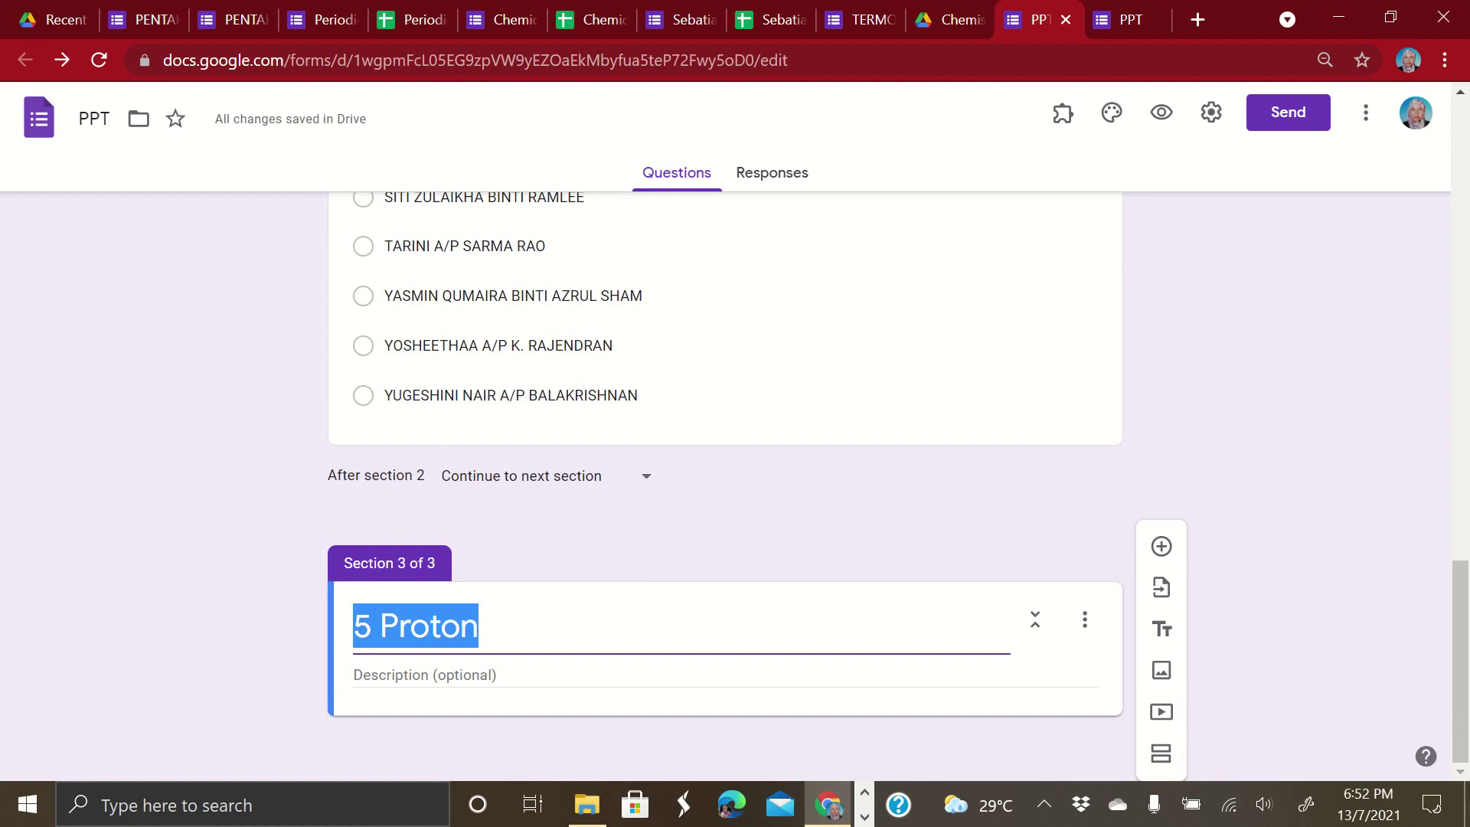
left_click(1161, 753)
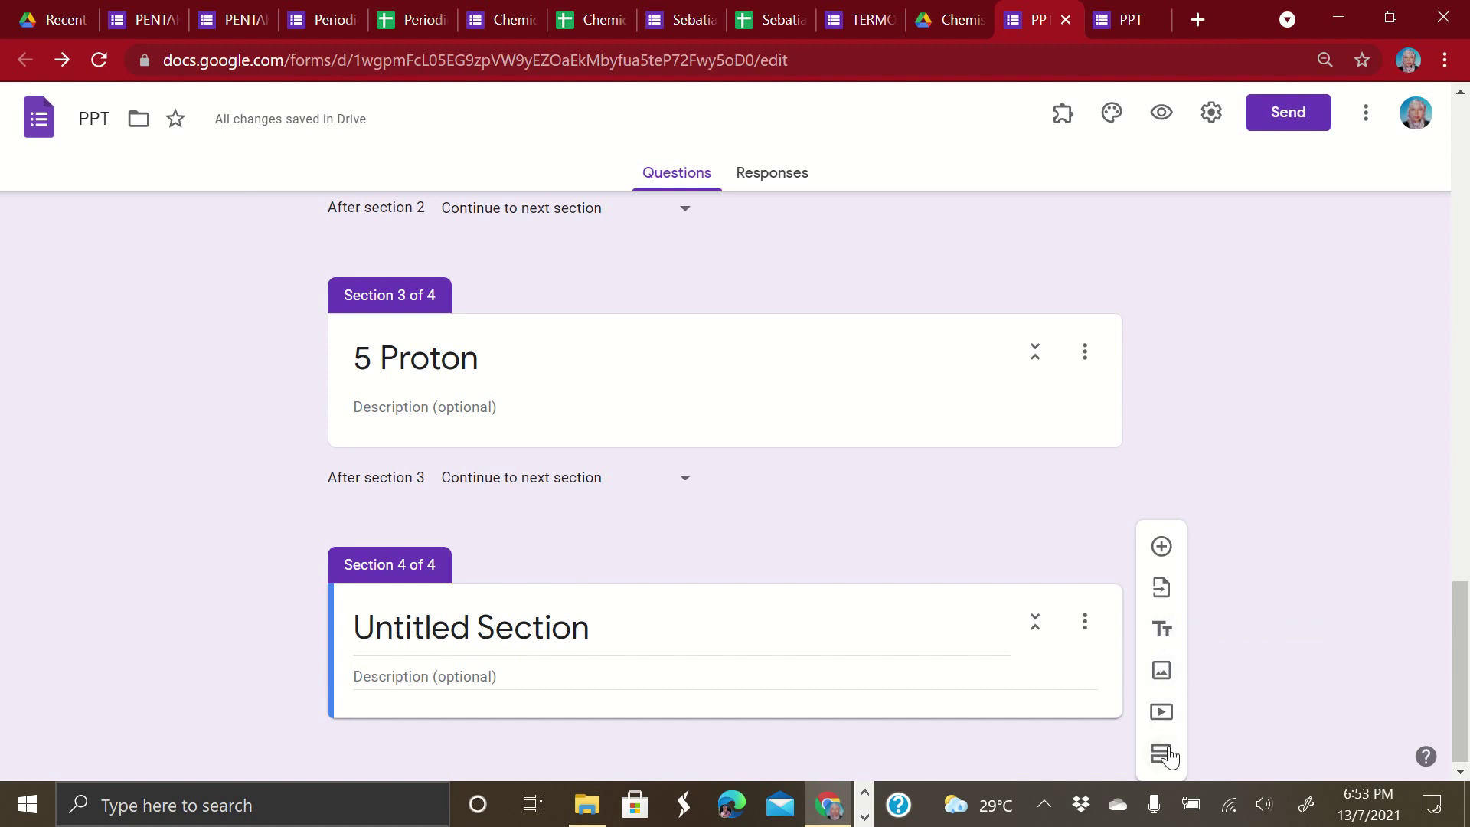
left_click(545, 629)
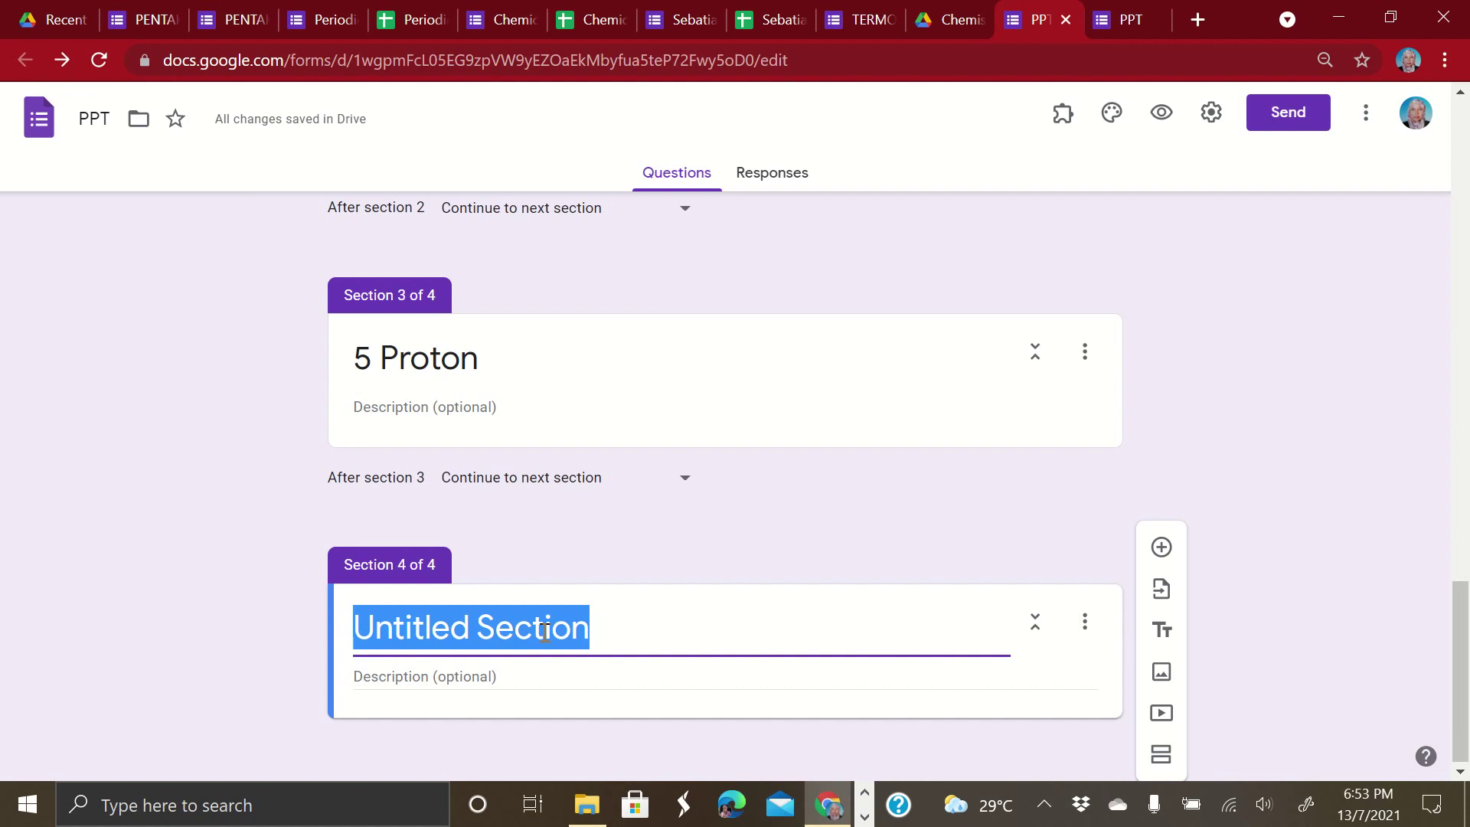
type("Sect")
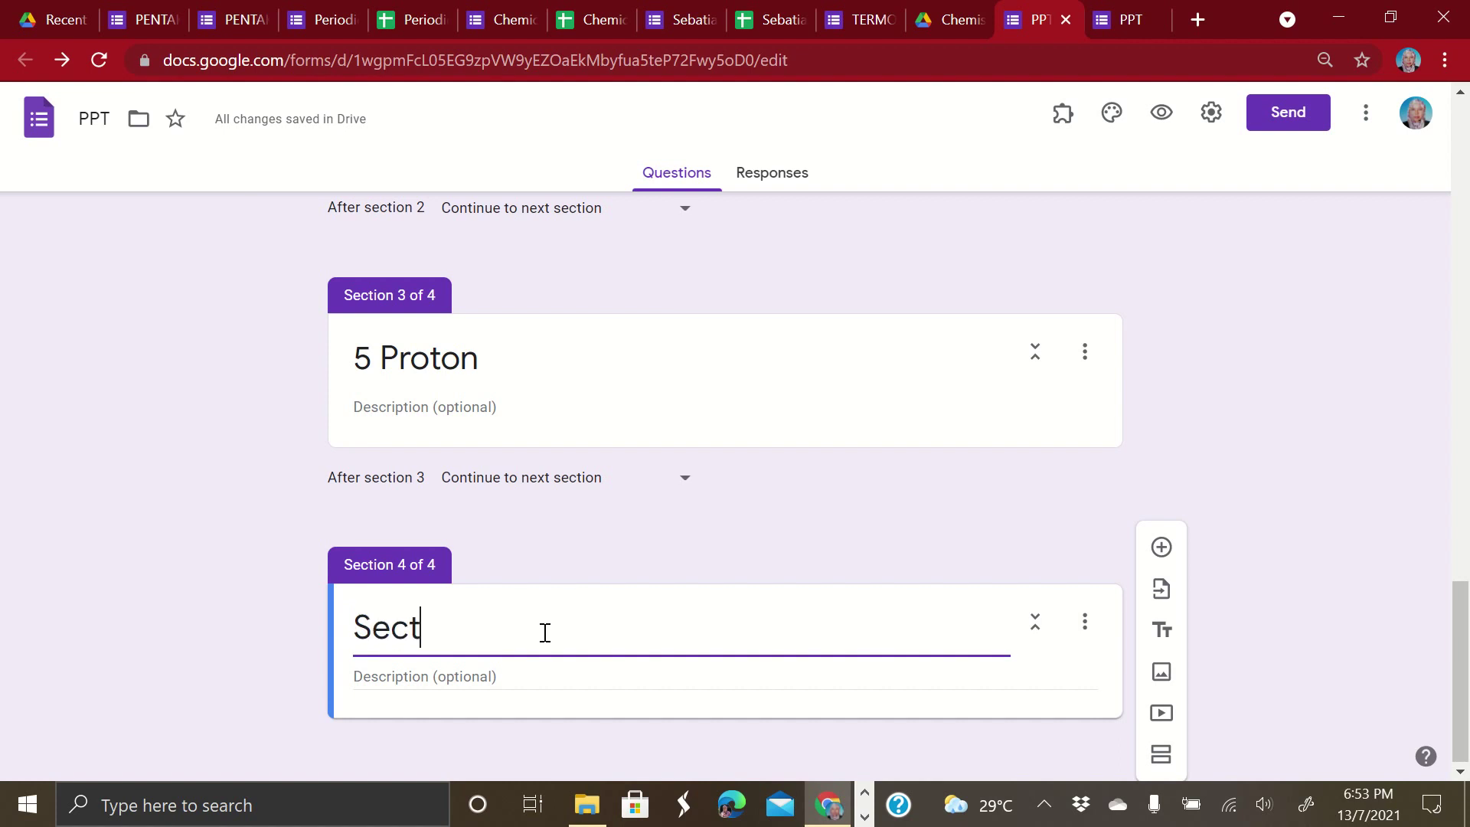
type("ion A")
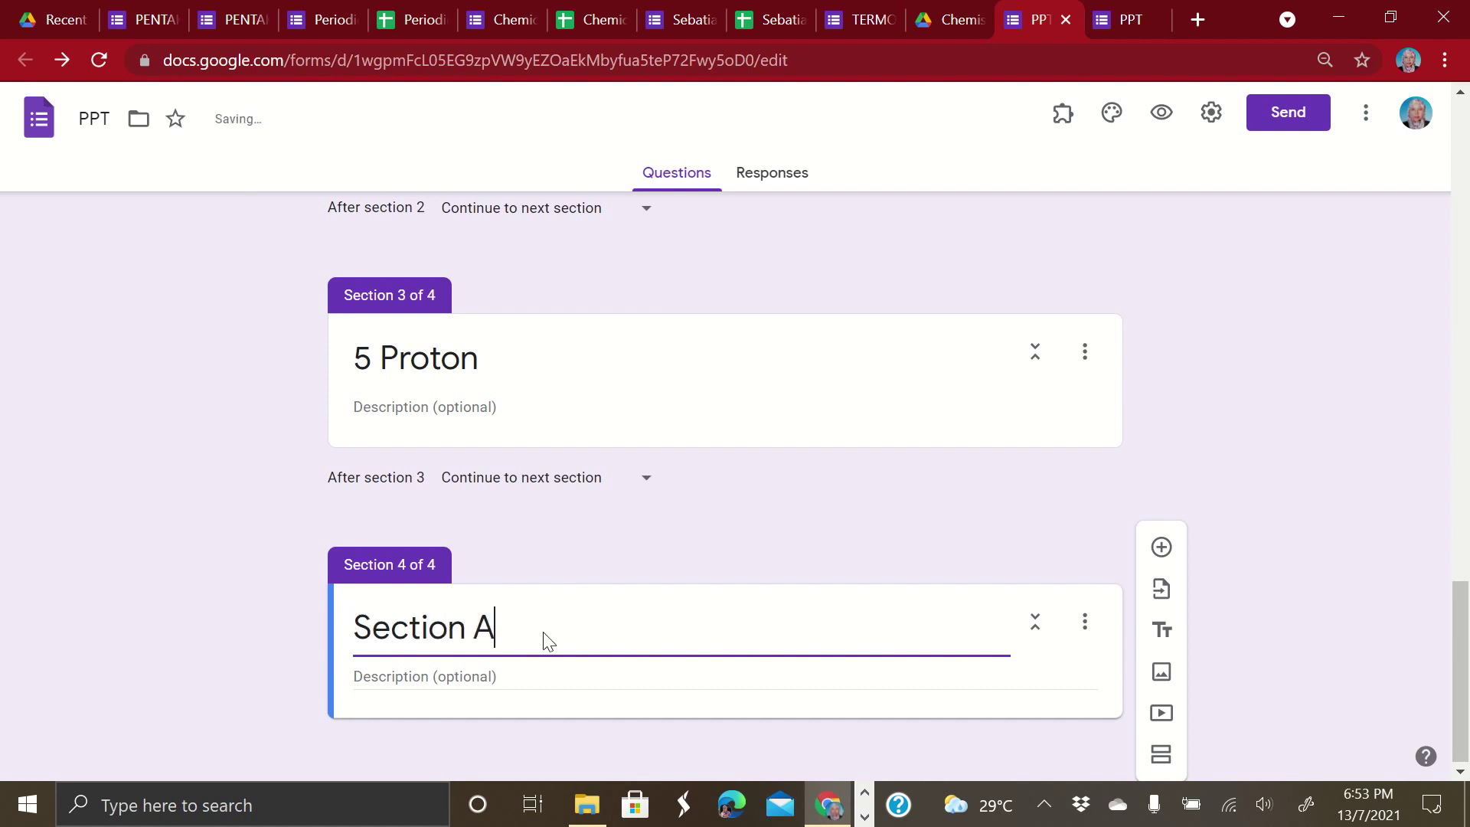
Give Section A the description "10 soalan objektif" and add a blank multiple-choice question to it
left_click(507, 670)
type("10 so")
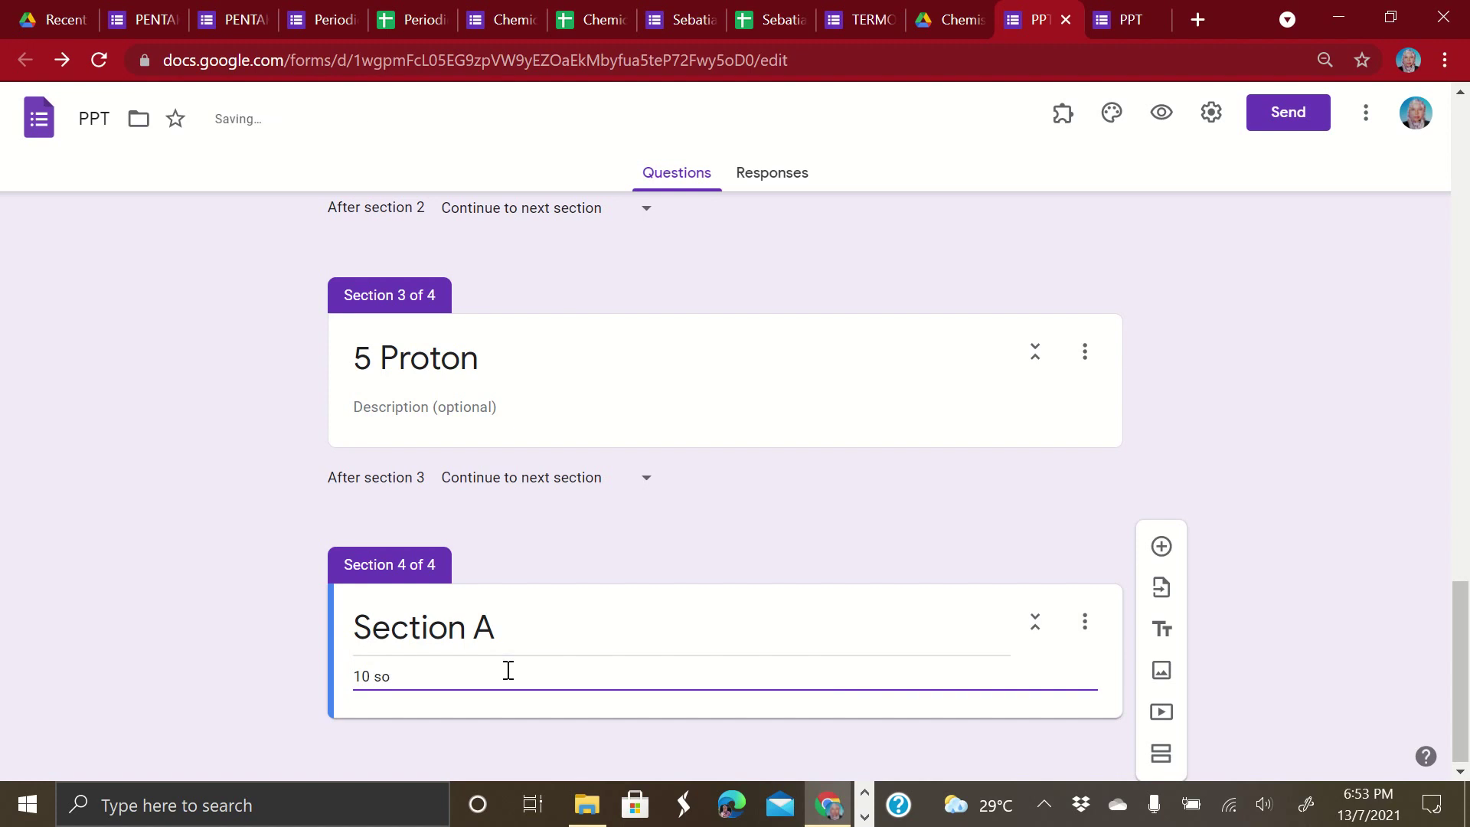
type("alan objektif")
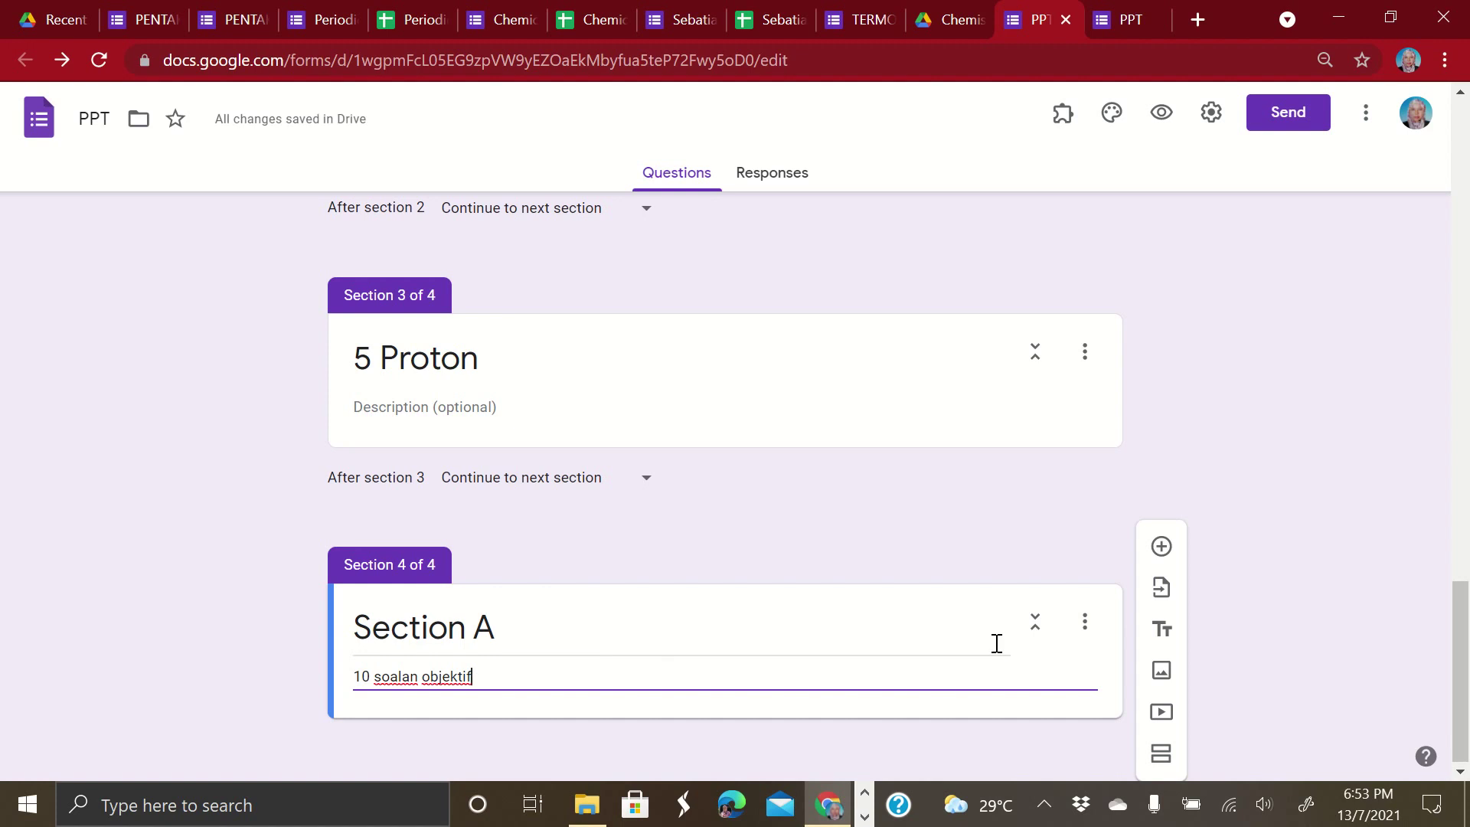
left_click(1161, 548)
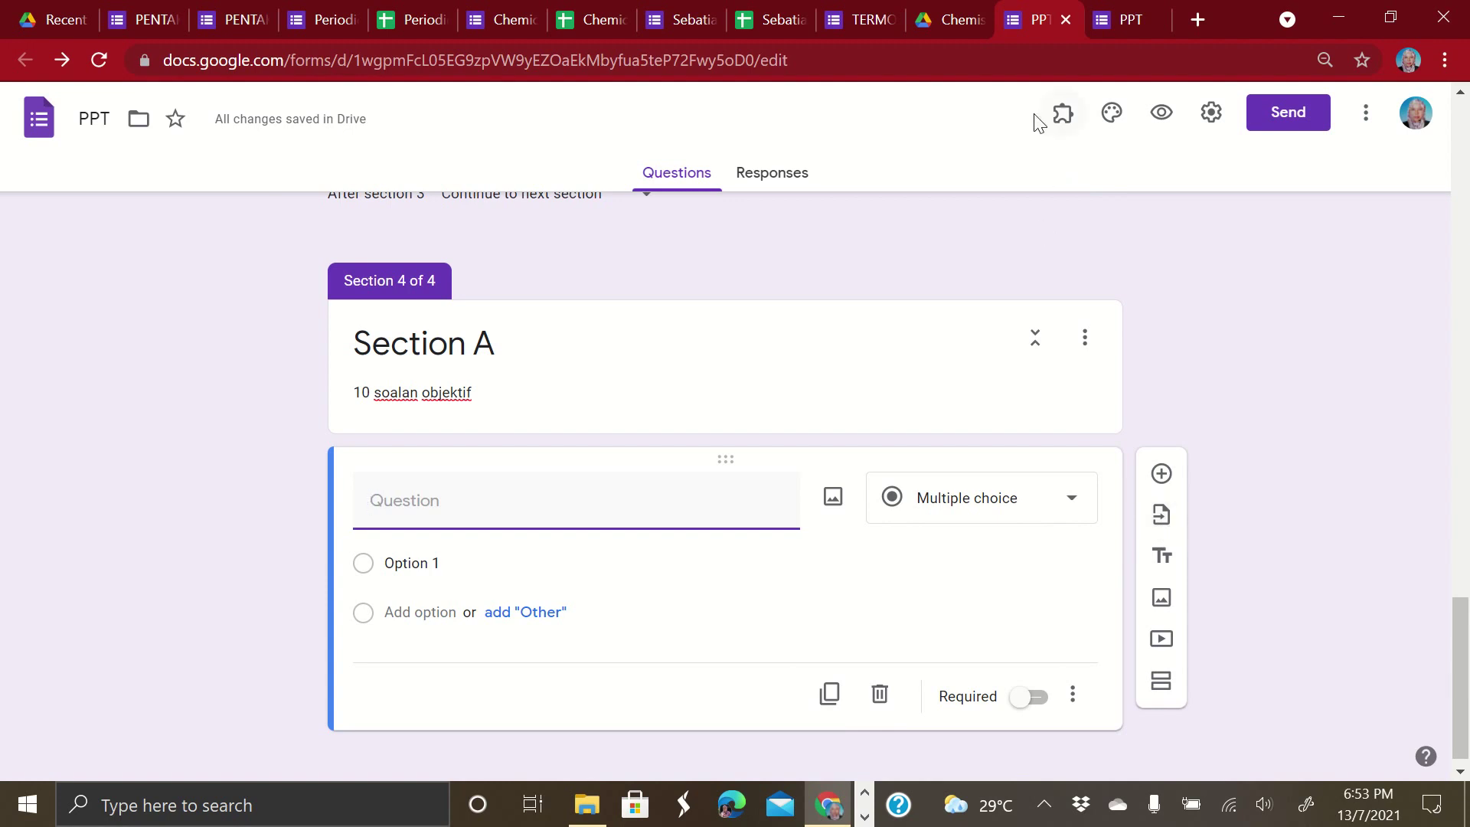
Enter "Bagaimanakah ..........?" as the Section A question, change its type to Paragraph and make it required
left_click(1064, 115)
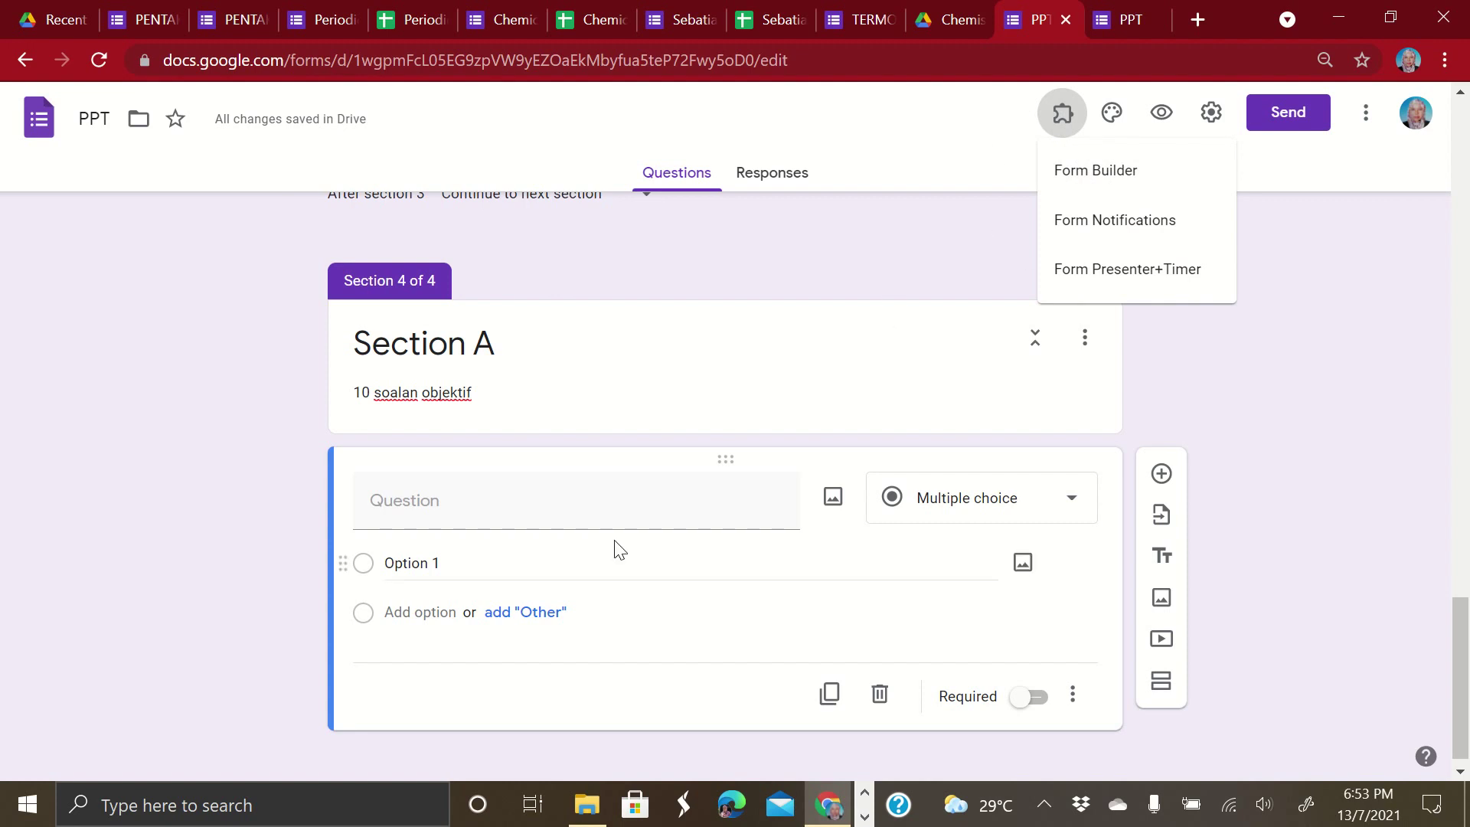
left_click(417, 504)
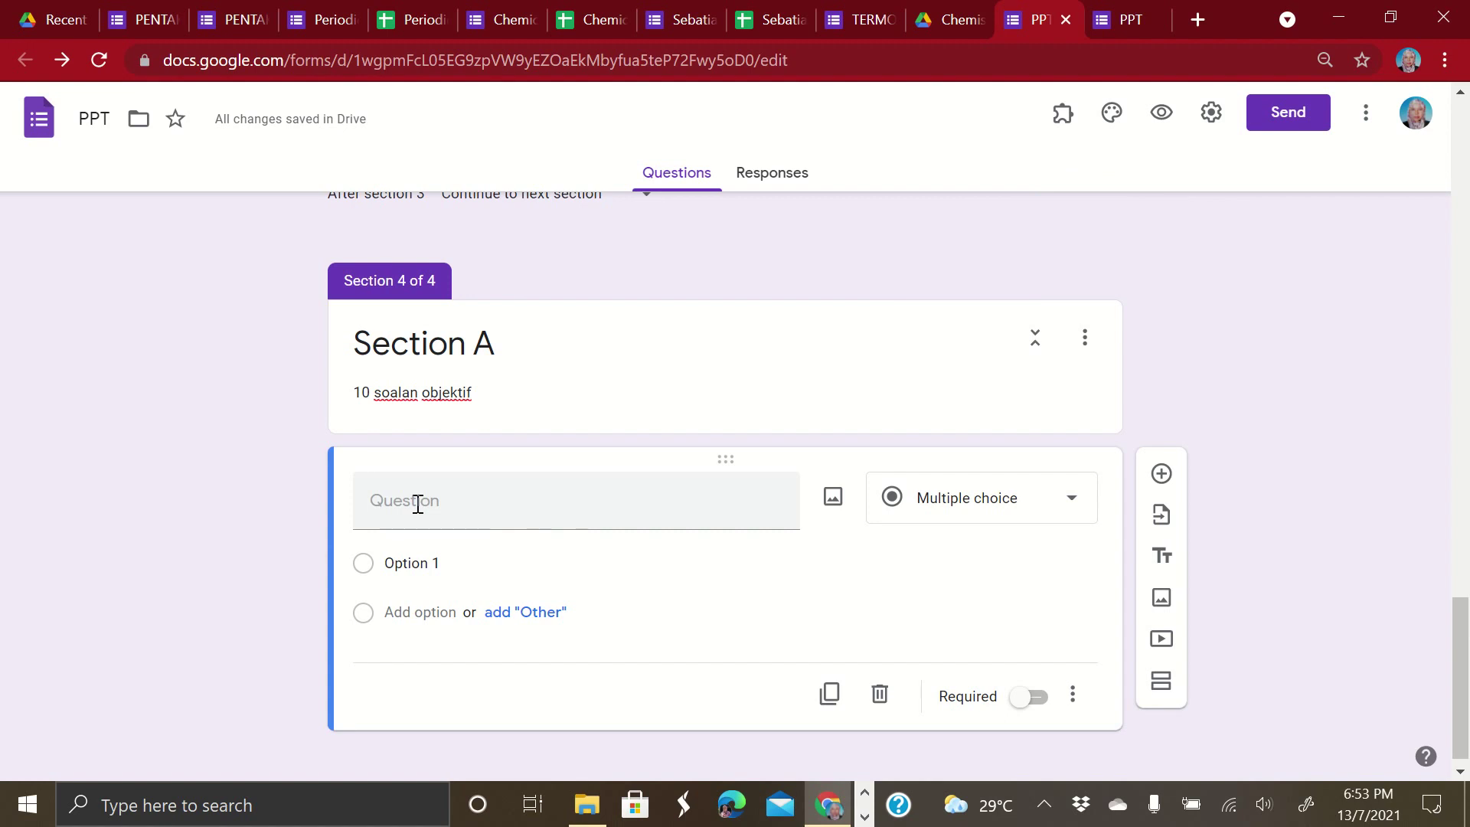
left_click(406, 497)
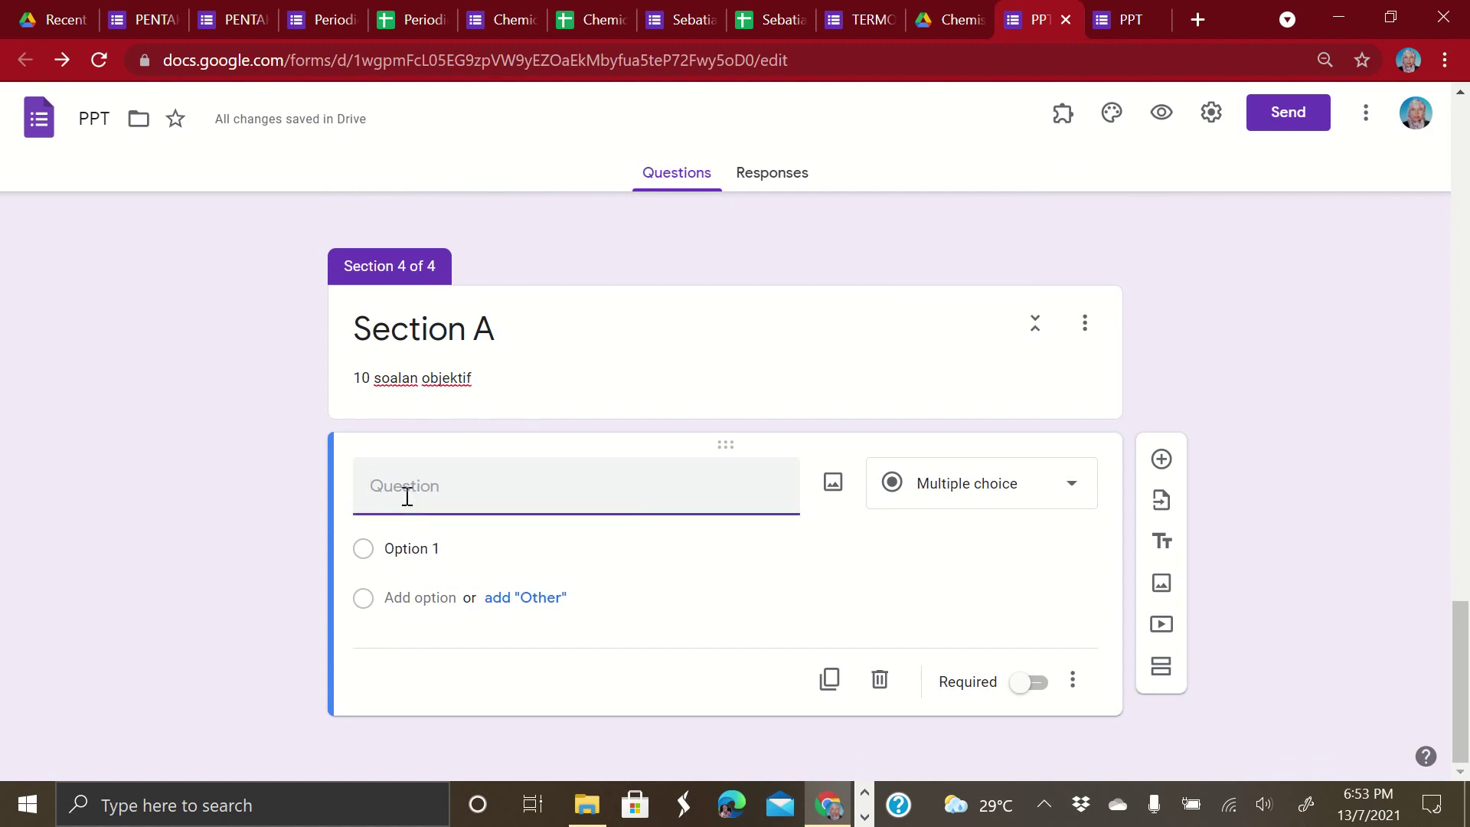
type("Bagaimanakah ..........?")
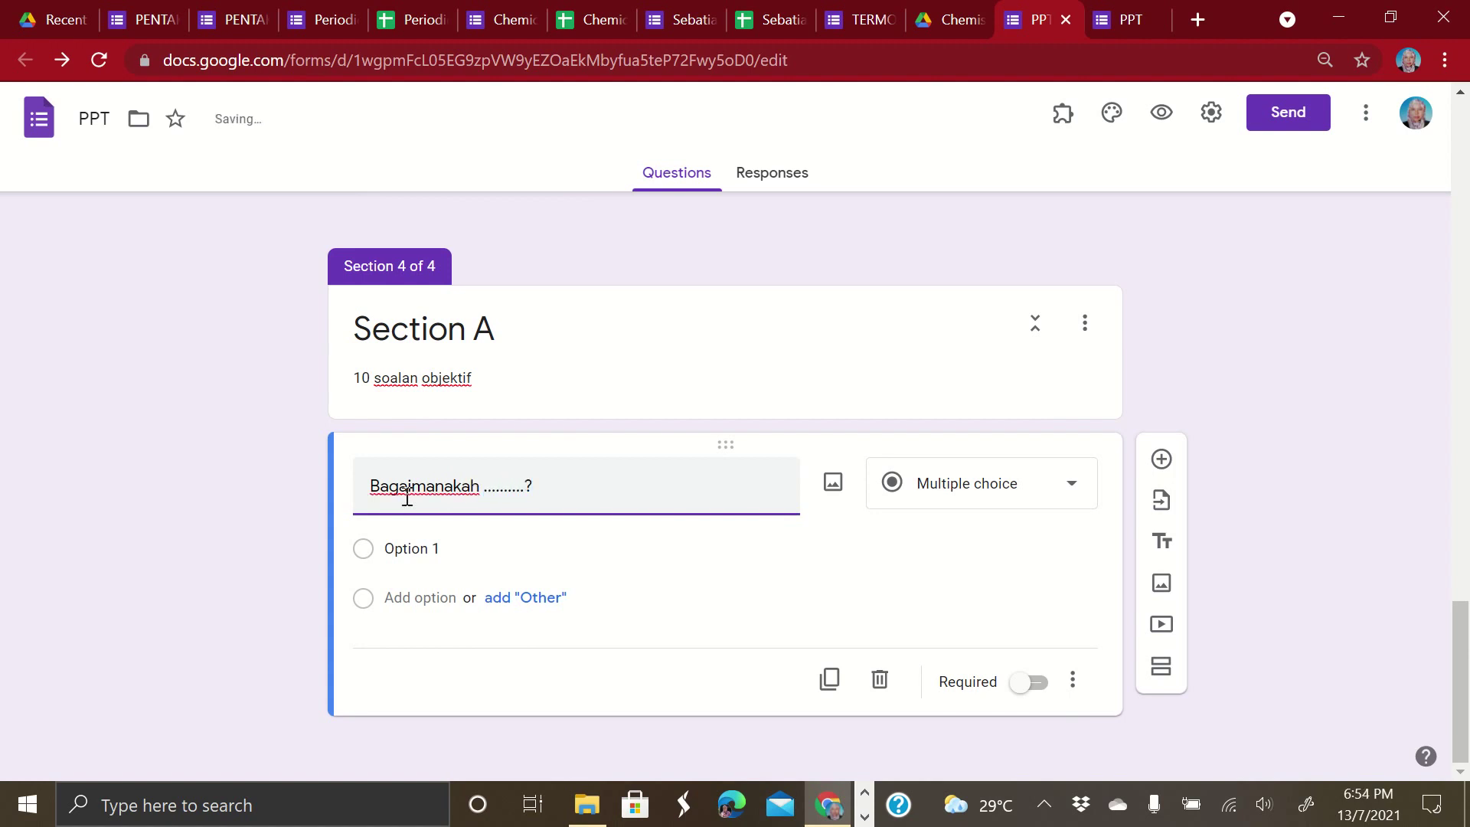
left_click(1070, 486)
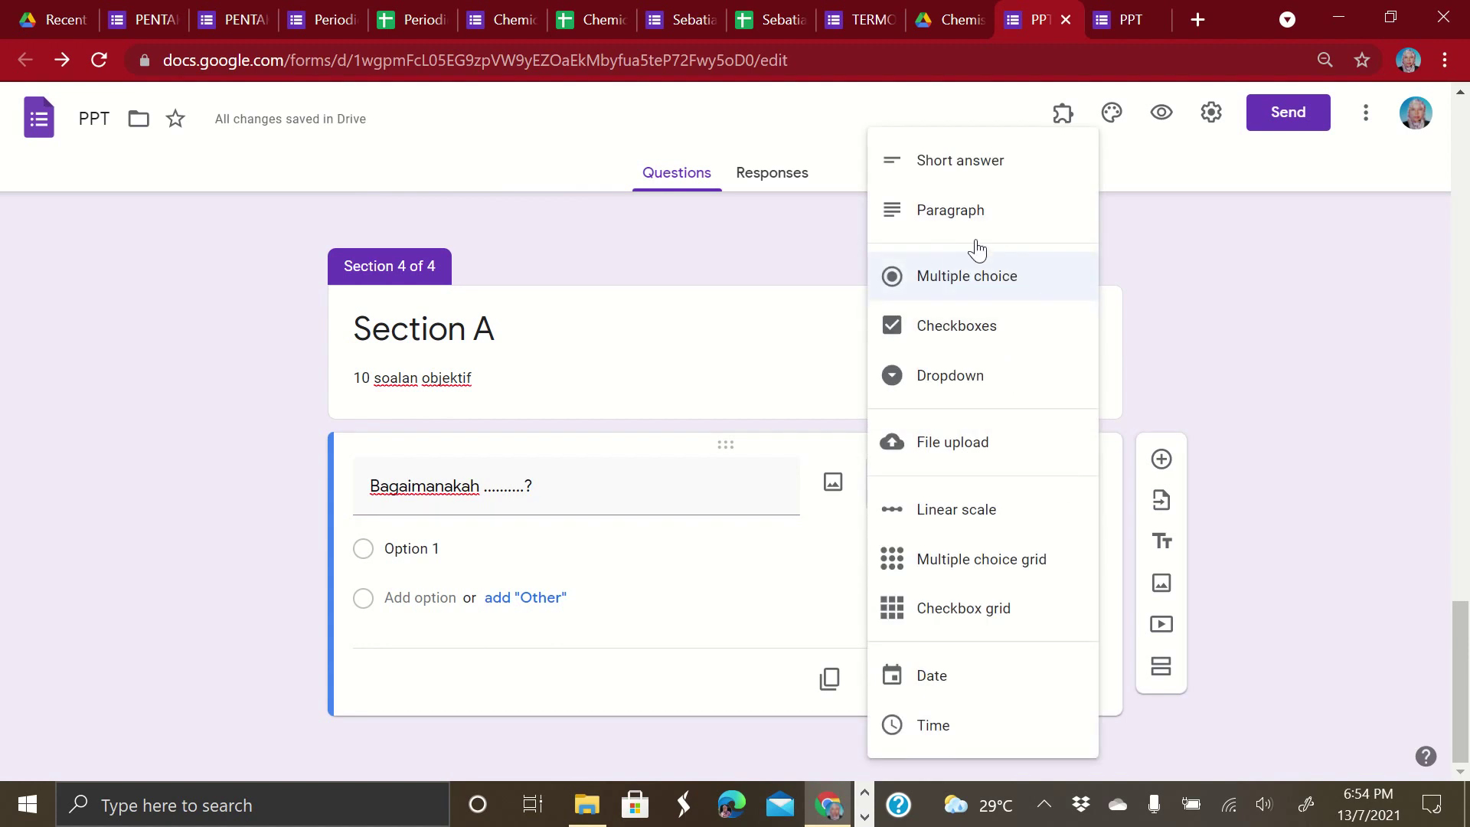
left_click(996, 223)
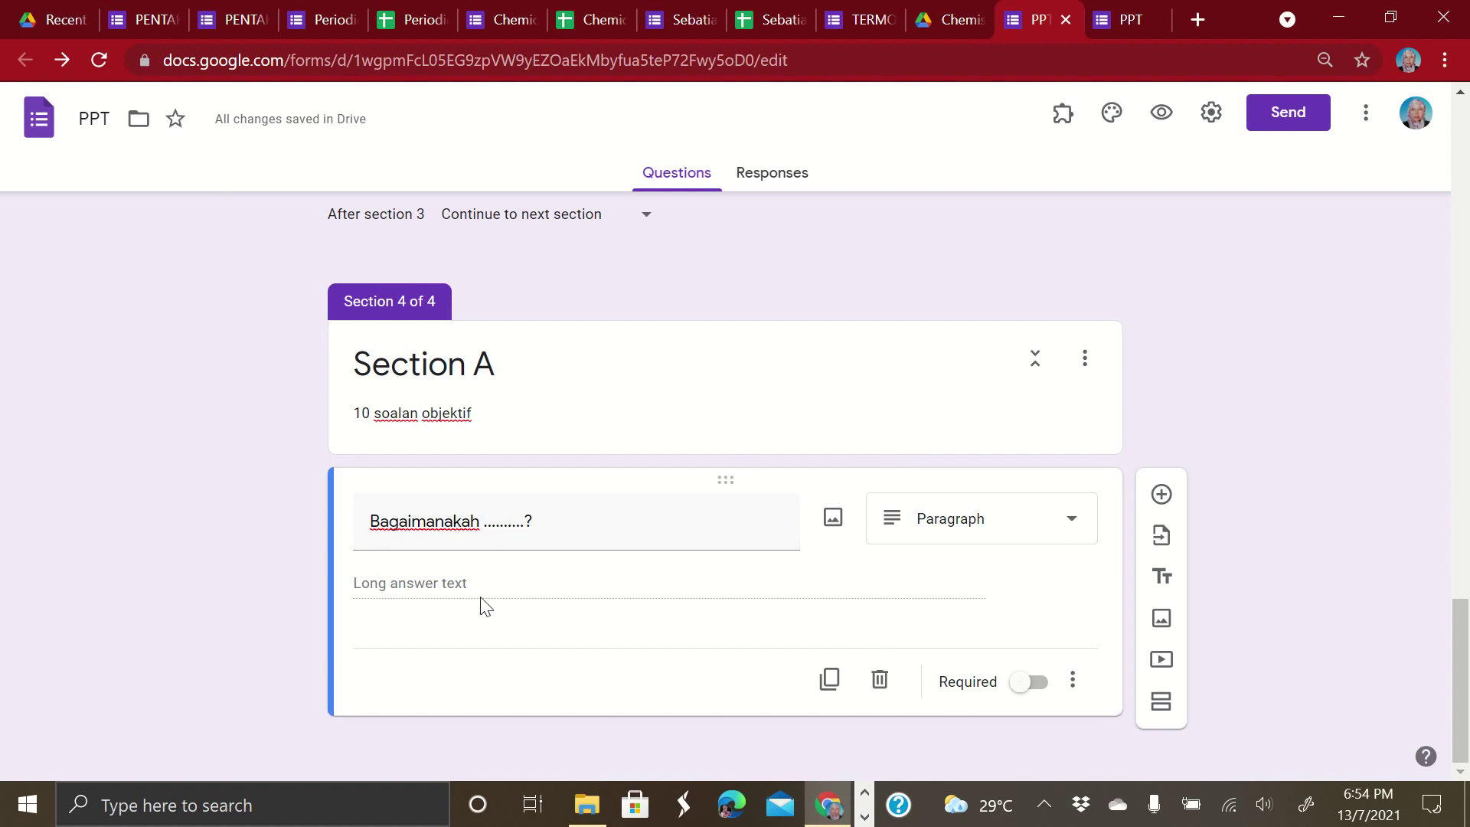
left_click(1045, 693)
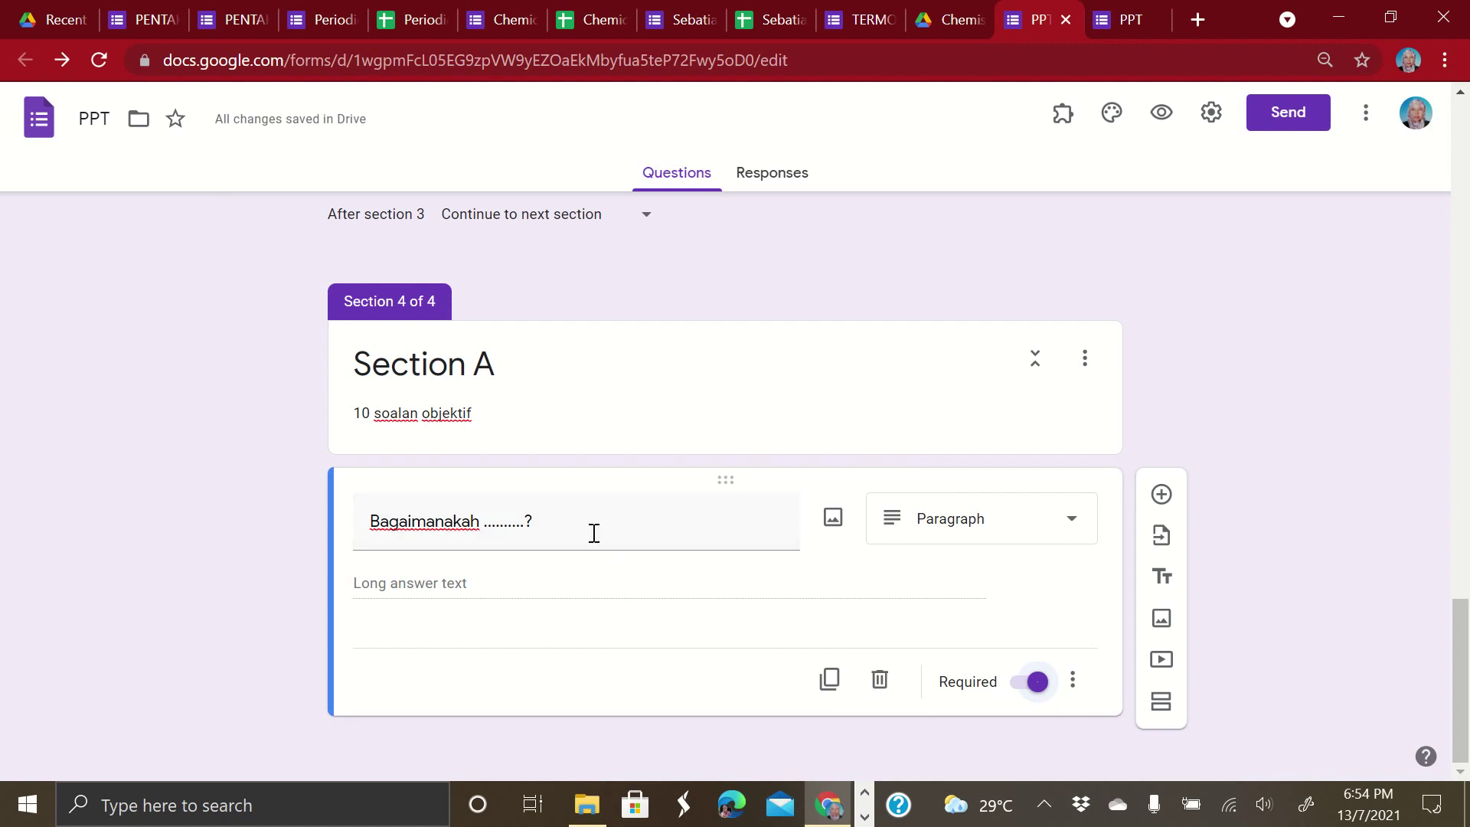
In the form settings, turn off the link for submitting another response
left_click(1212, 115)
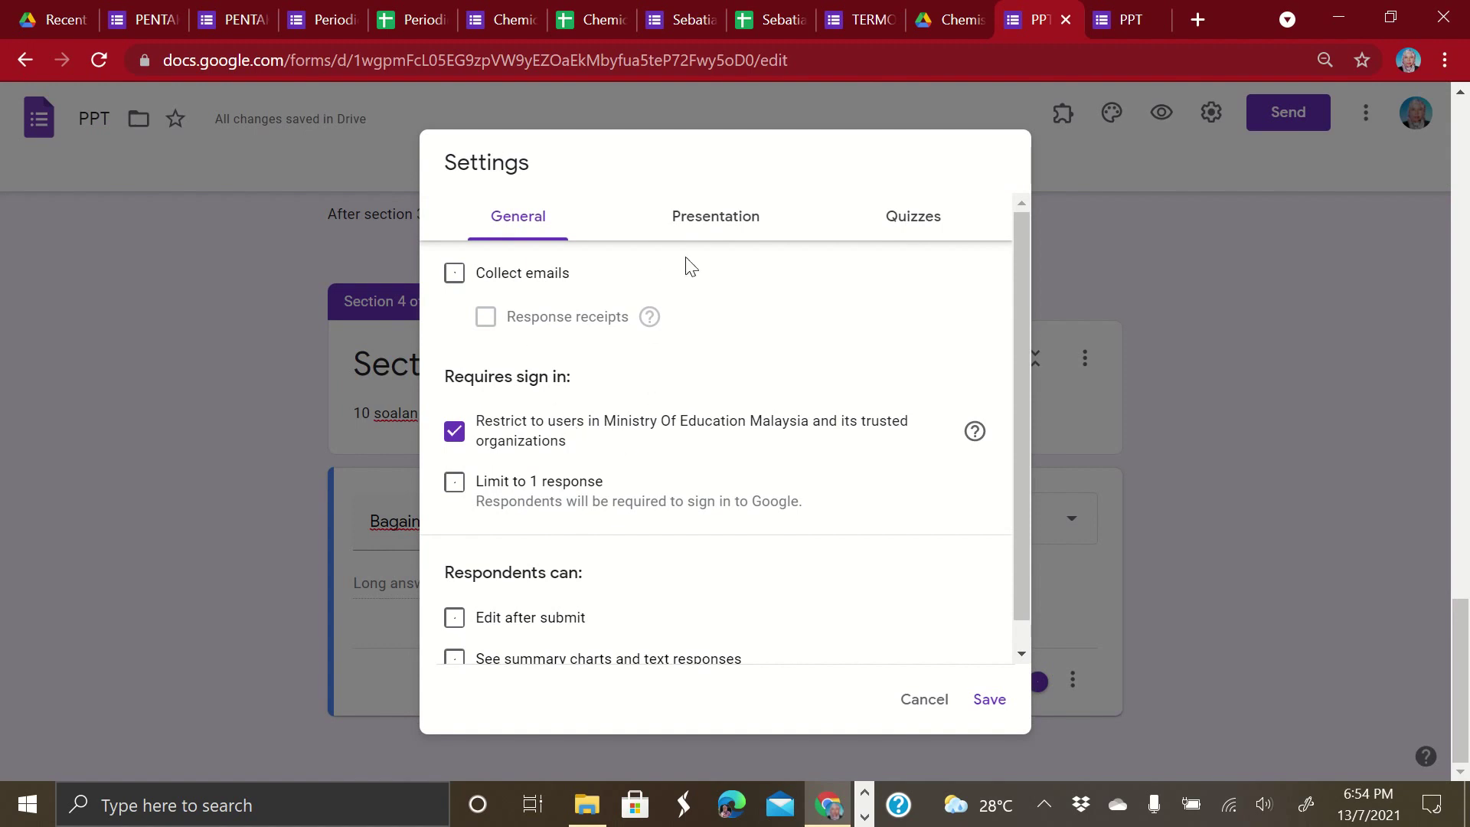
left_click(727, 236)
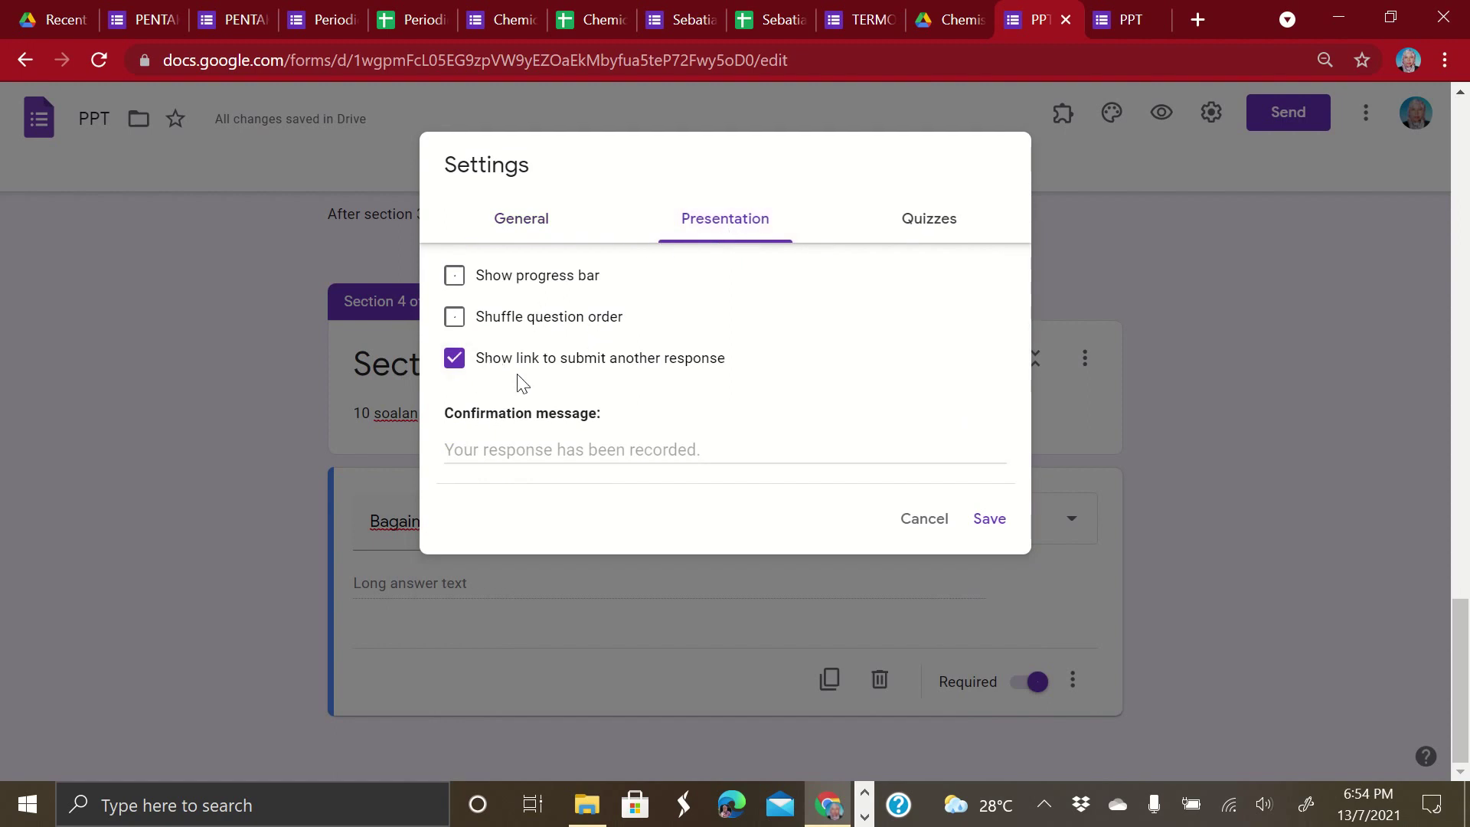
left_click(455, 372)
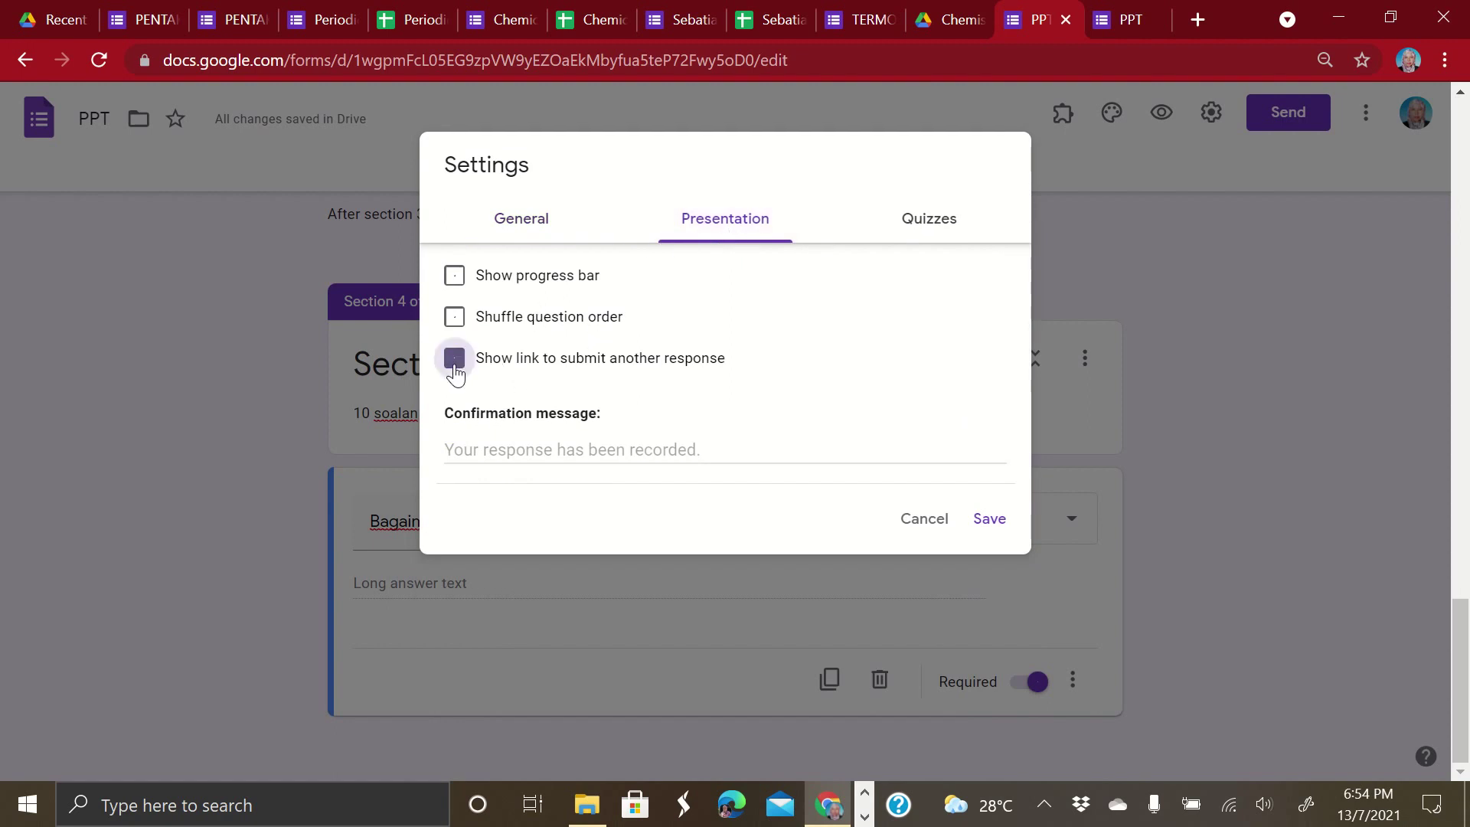
Make the form a quiz with grades released later after manual review, hide missed questions and correct answers, and save the settings
left_click(930, 225)
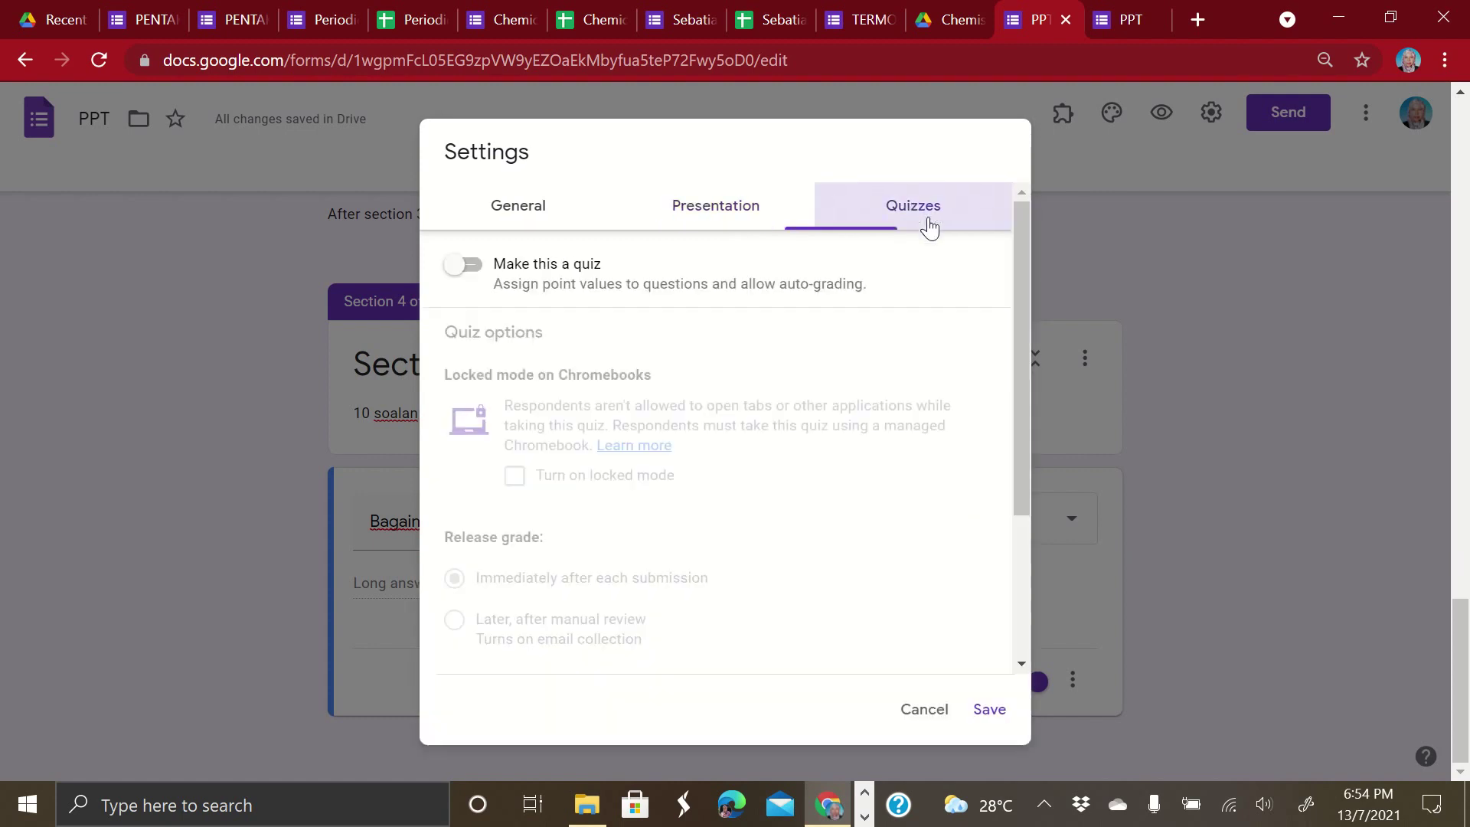
left_click(585, 270)
scroll(584, 270, "down", 3)
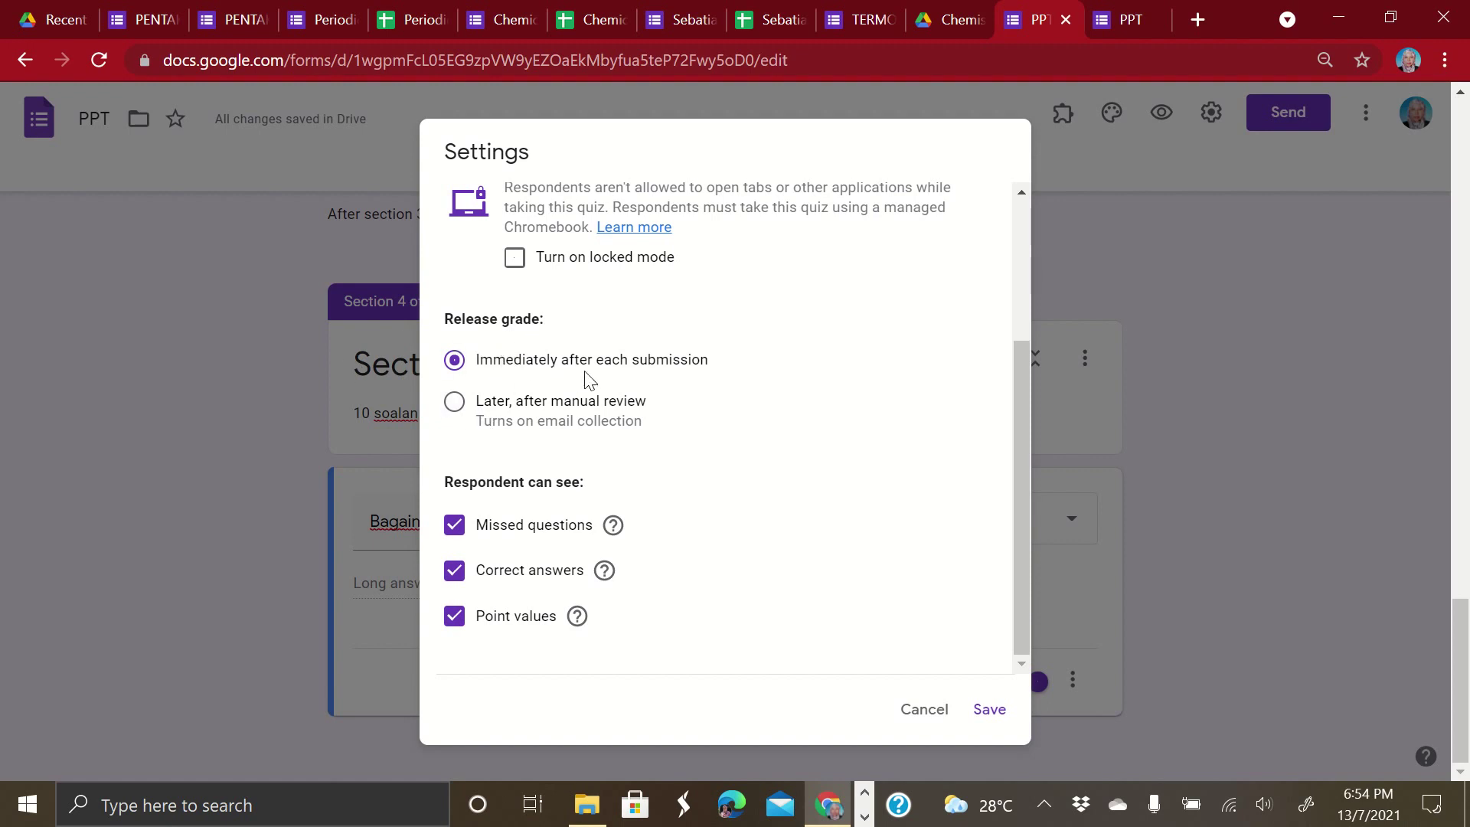
left_click(455, 406)
left_click(454, 527)
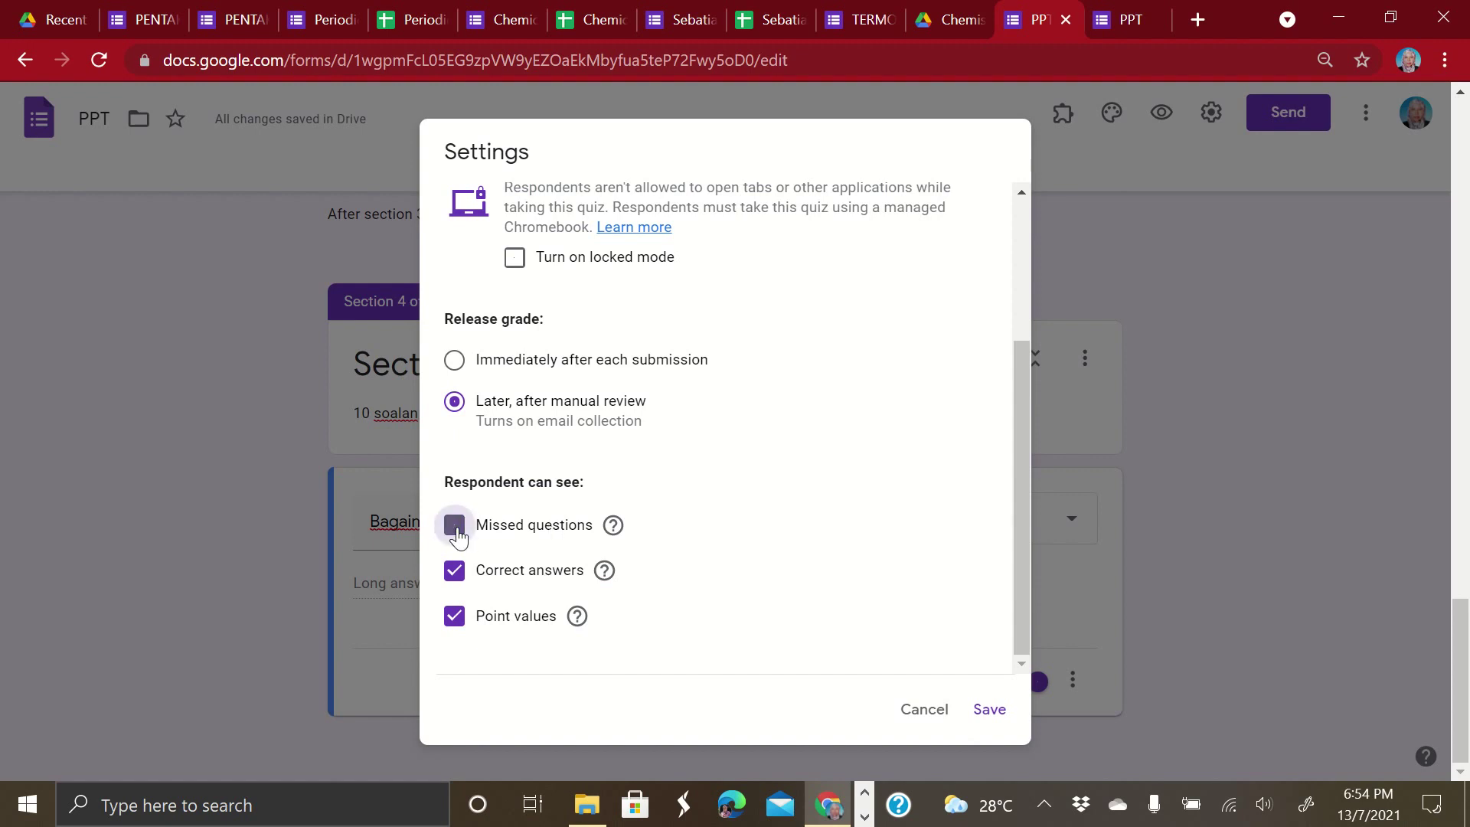
left_click(455, 576)
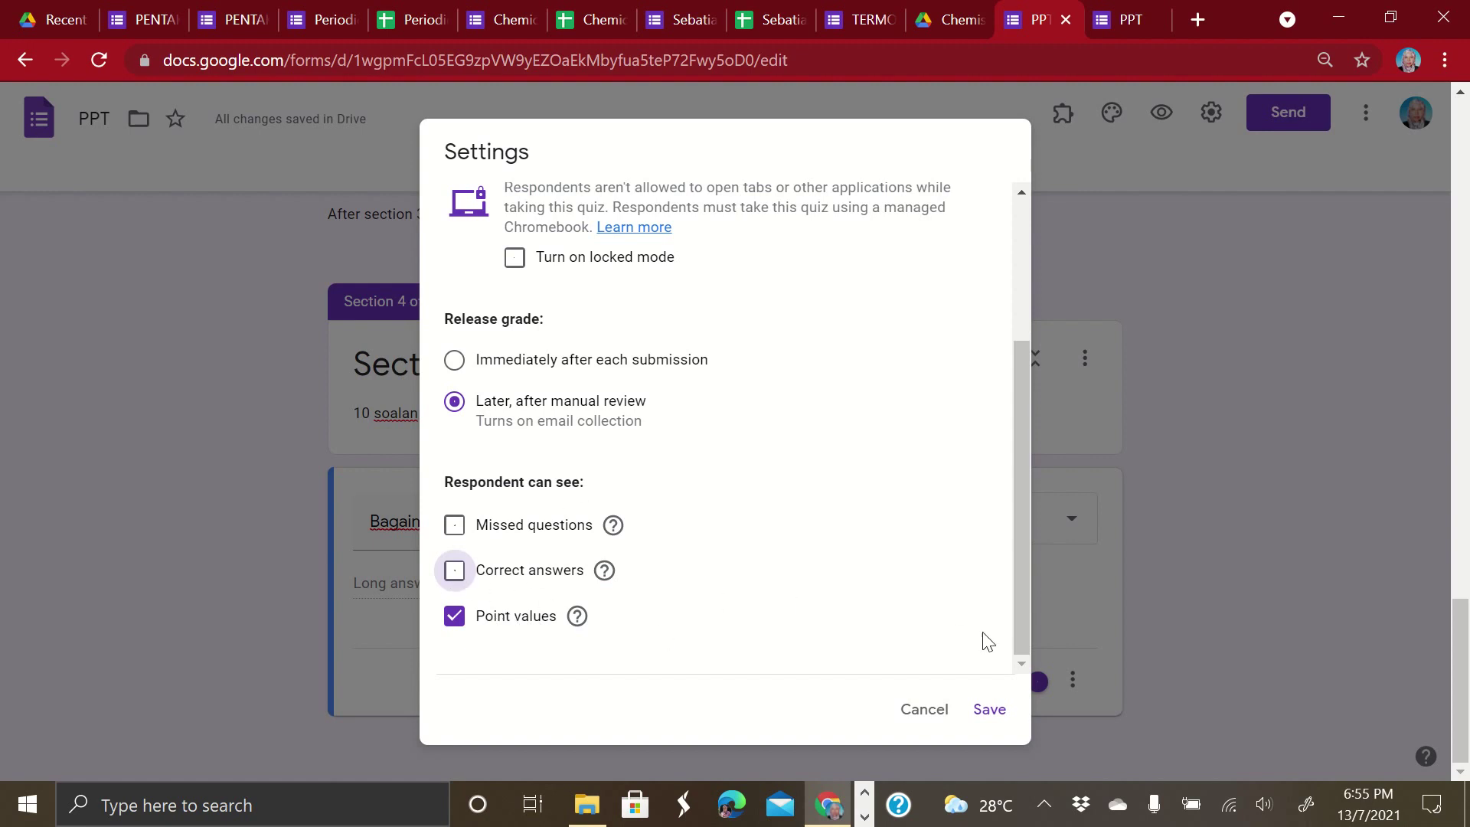
left_click(990, 710)
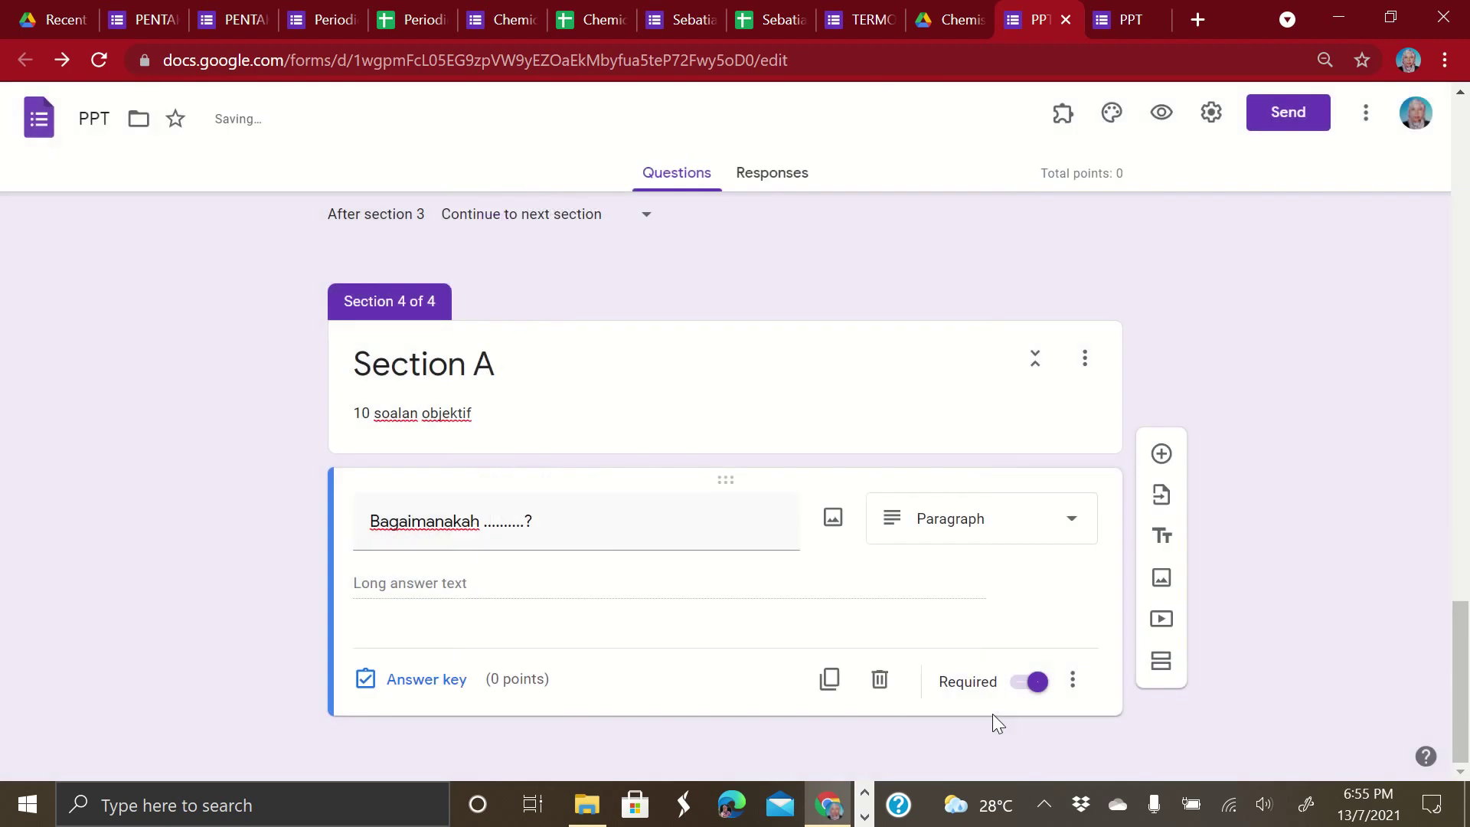
Set the point value of the "Bagaimanakah ..........?" question to 5 in its answer key
left_click(435, 682)
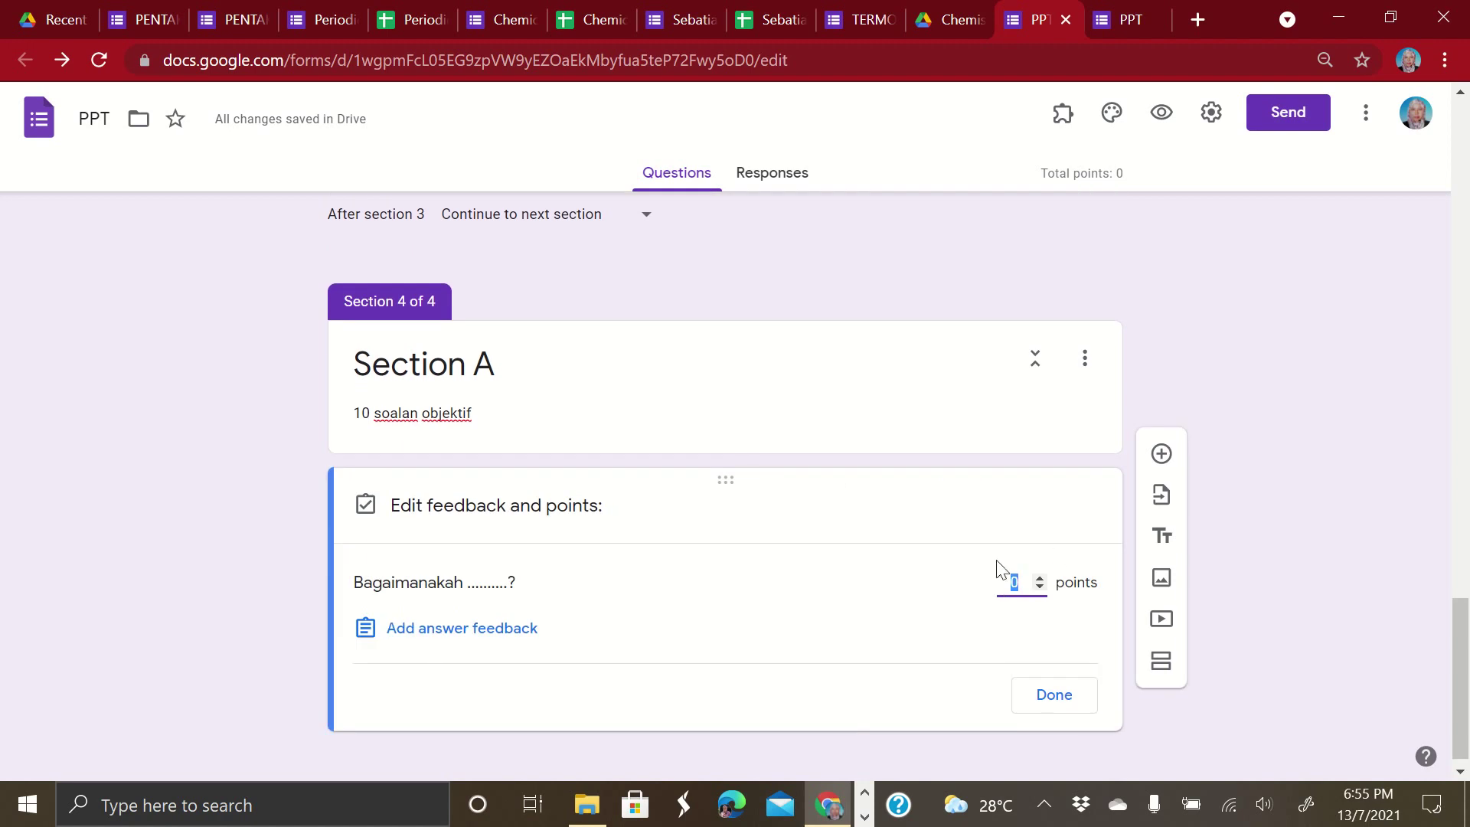
left_click(1058, 695)
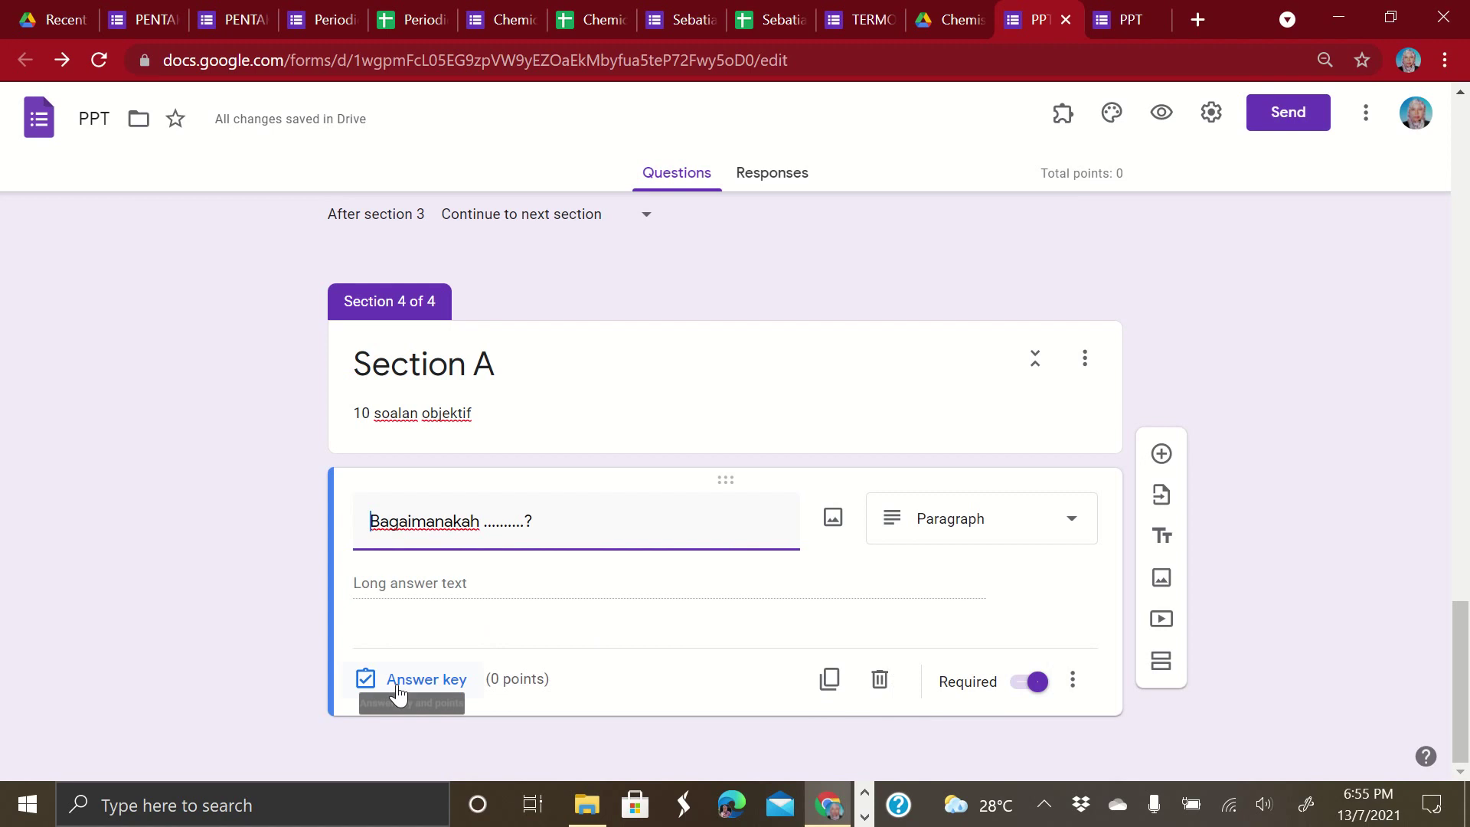
left_click(398, 689)
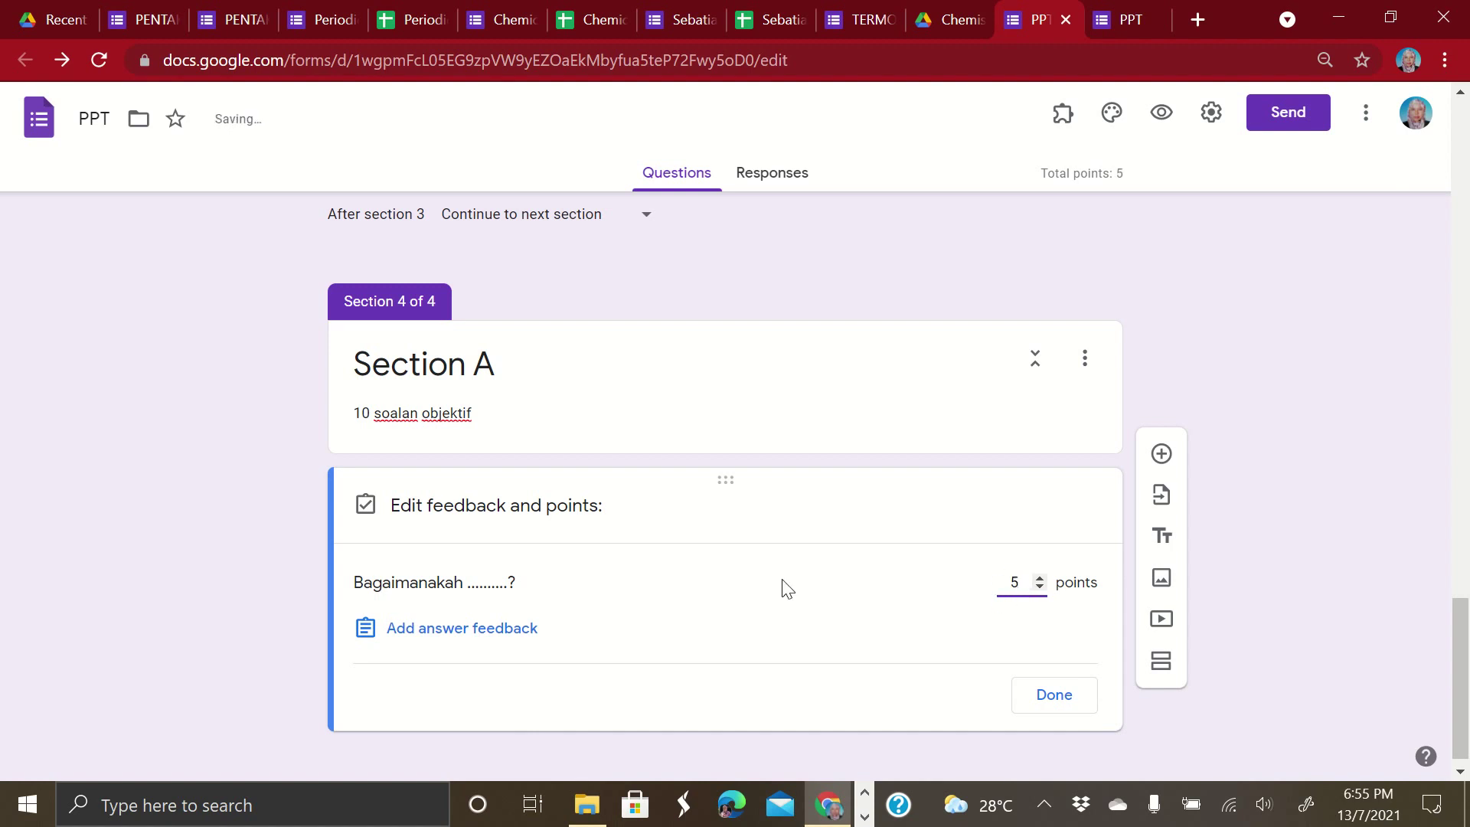
Add the answer feedback "jawapan ialah ........" to the Bagaimanakah question and save it
left_click(448, 634)
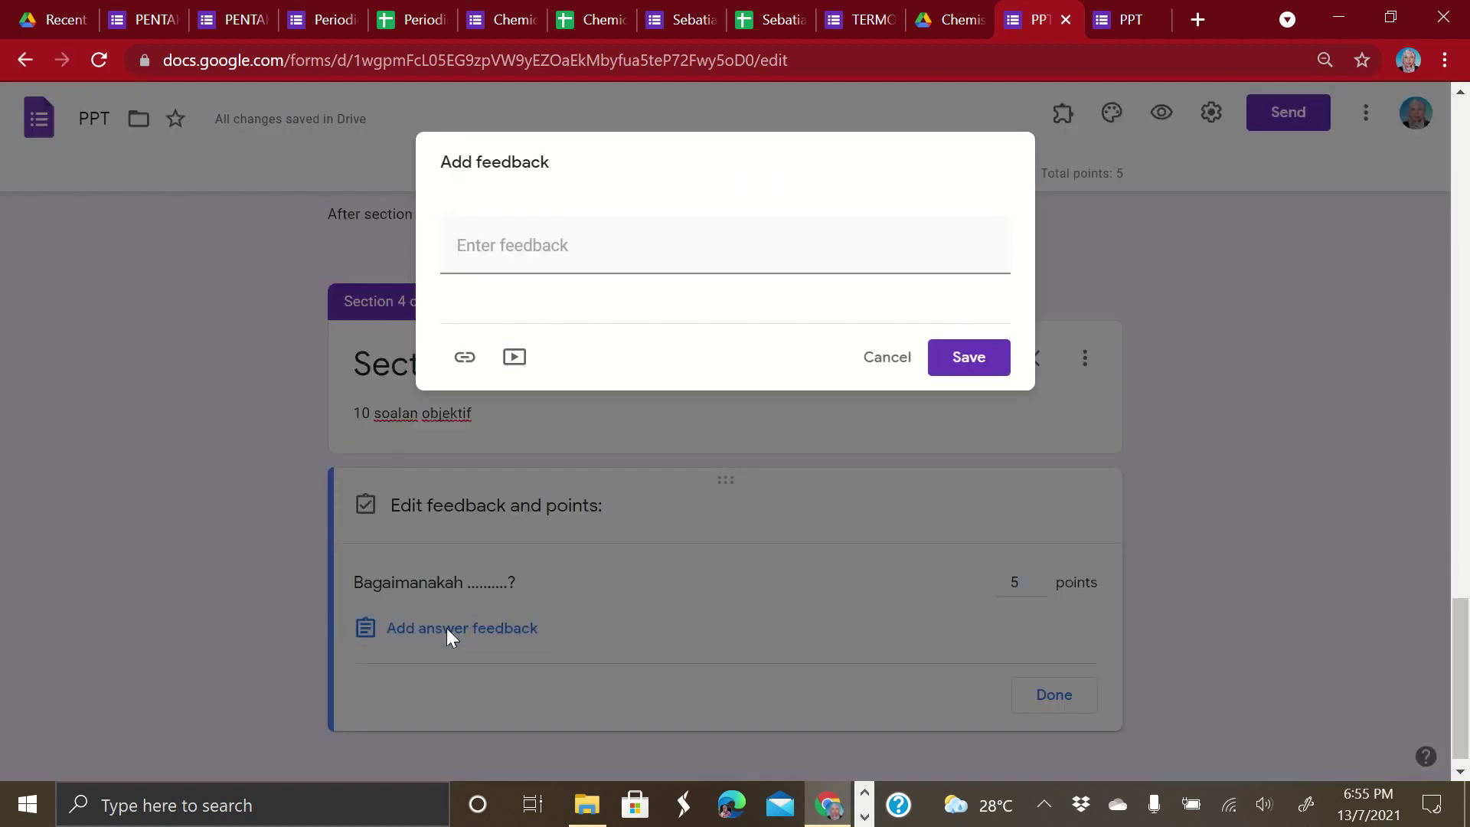
left_click(545, 254)
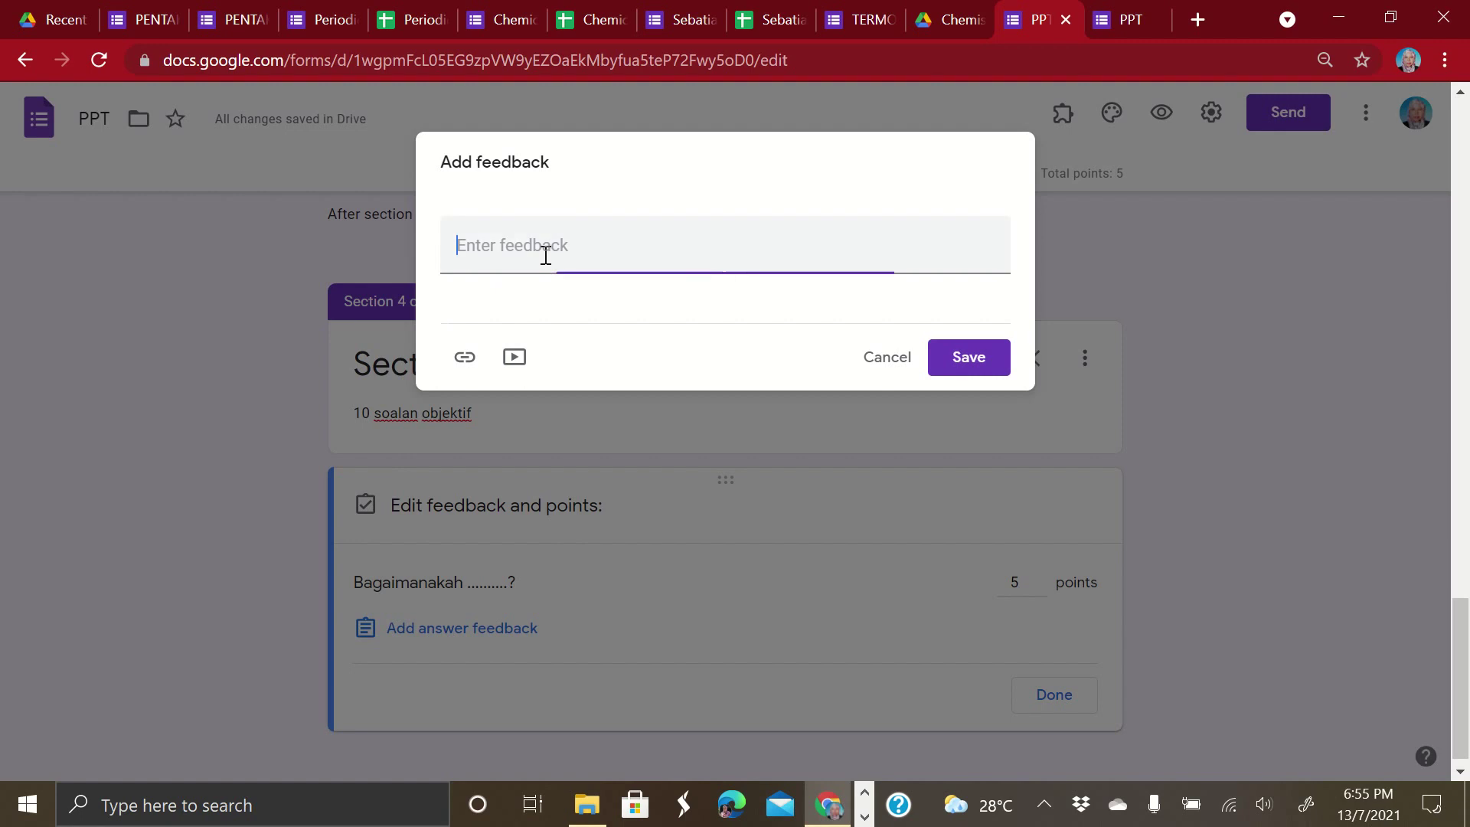
type("jawapan ")
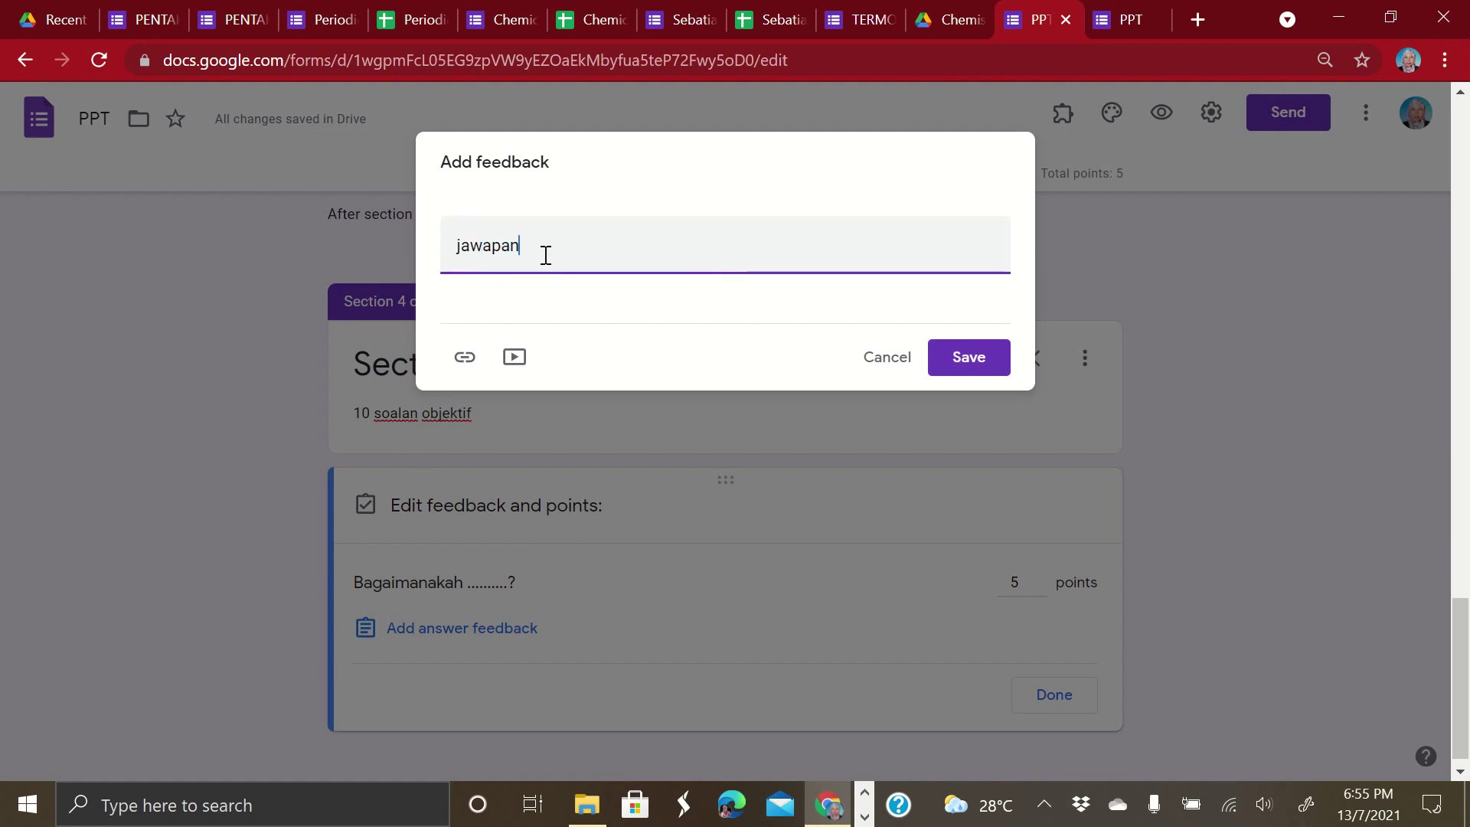
type("ialah ........")
left_click(999, 363)
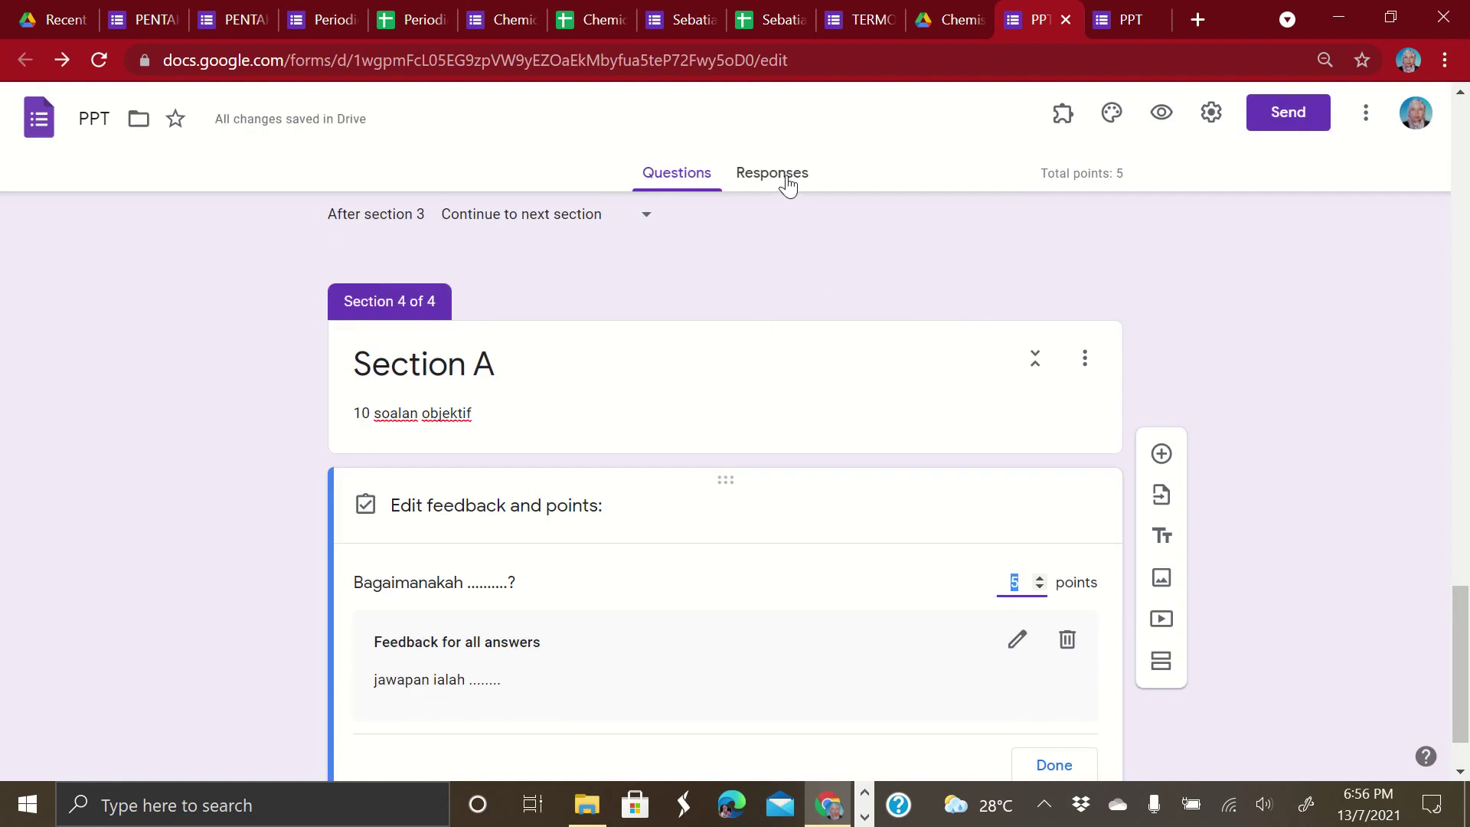
Preview the form, choose 5 Elektron as the class, select the first student's name and continue to Section A
left_click(1161, 114)
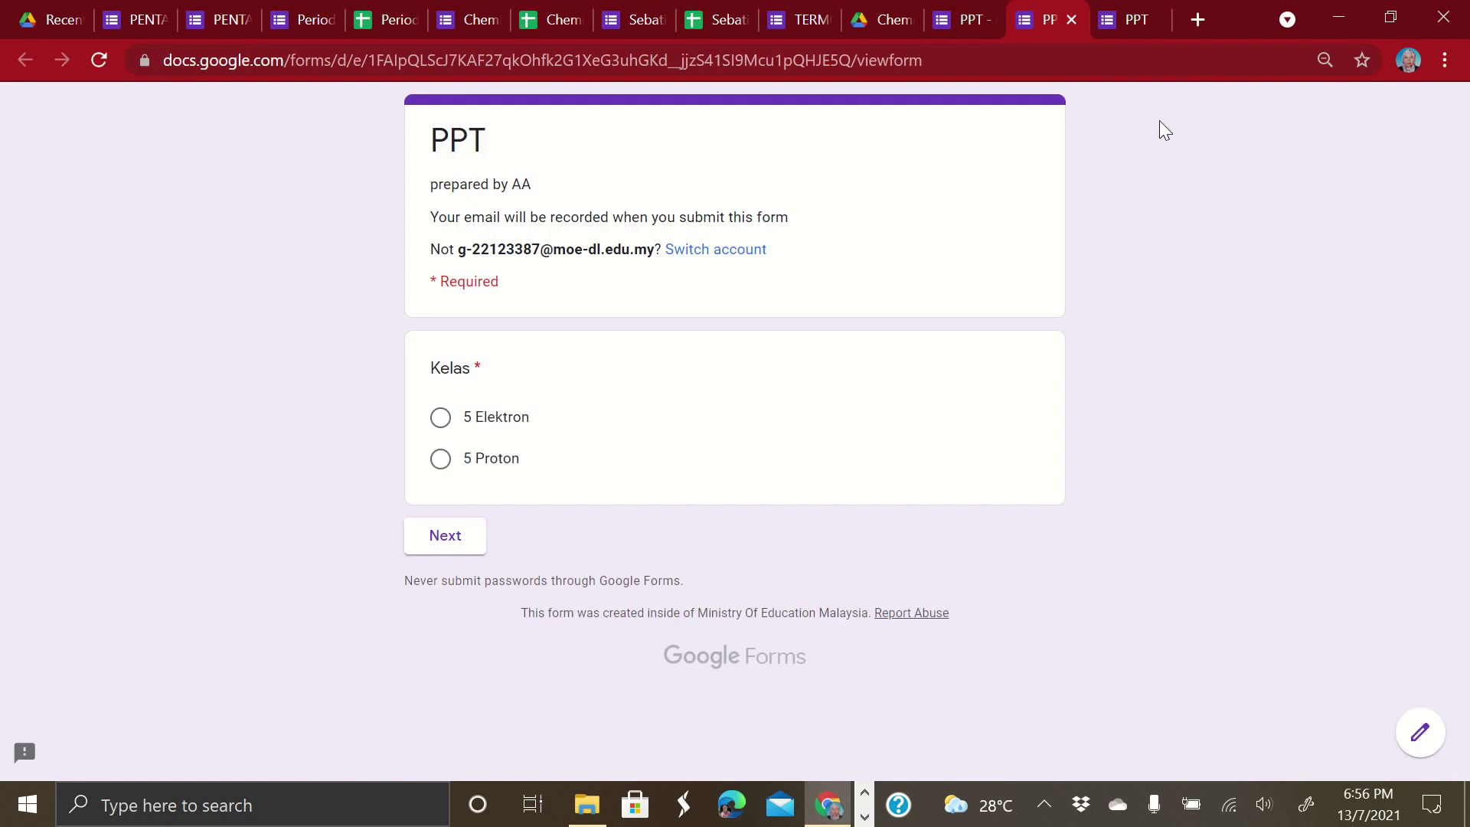
left_click(512, 424)
left_click(439, 544)
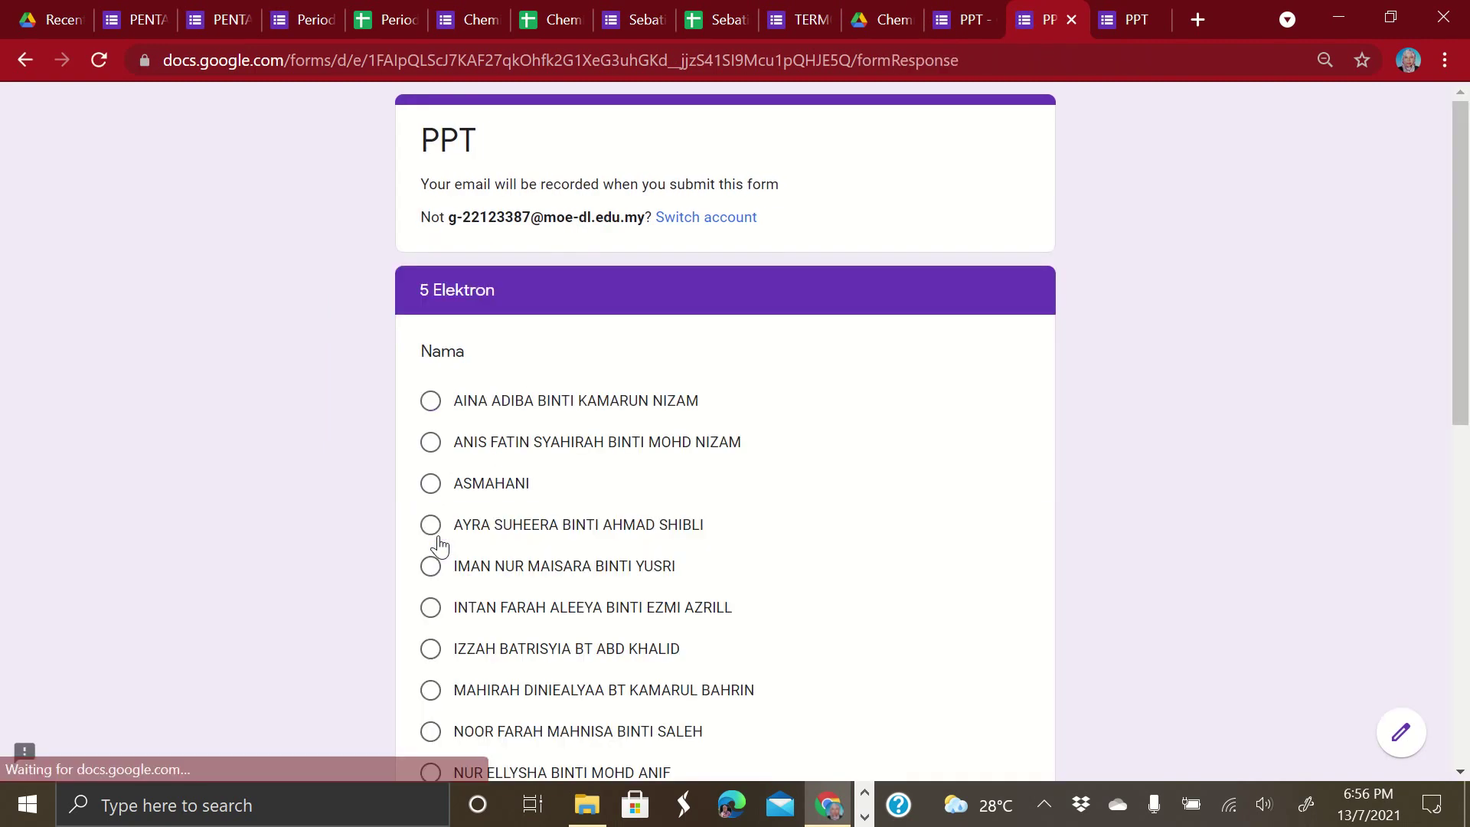
left_click(550, 411)
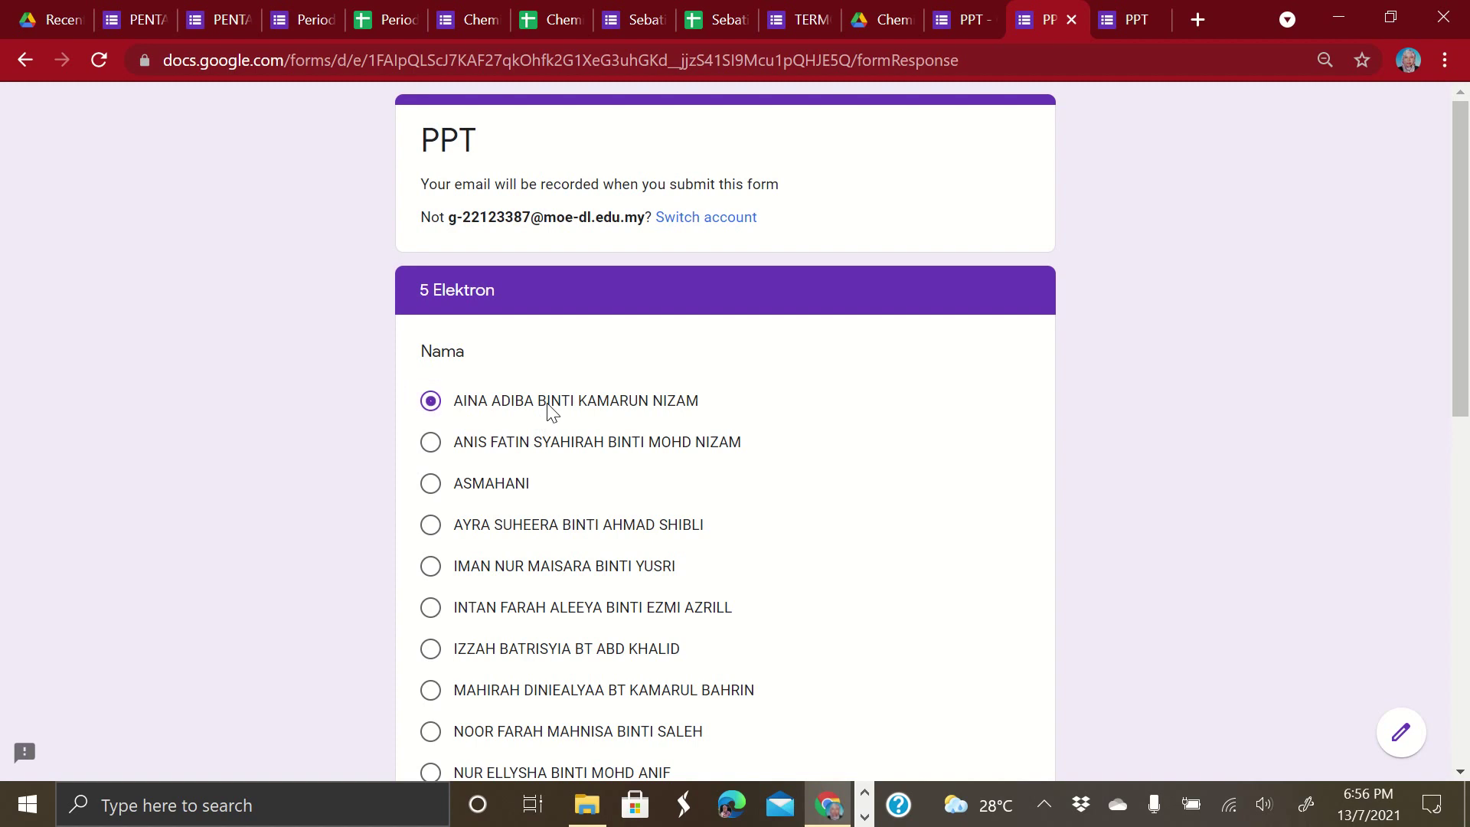
scroll(550, 410, "down", 10)
left_click(533, 616)
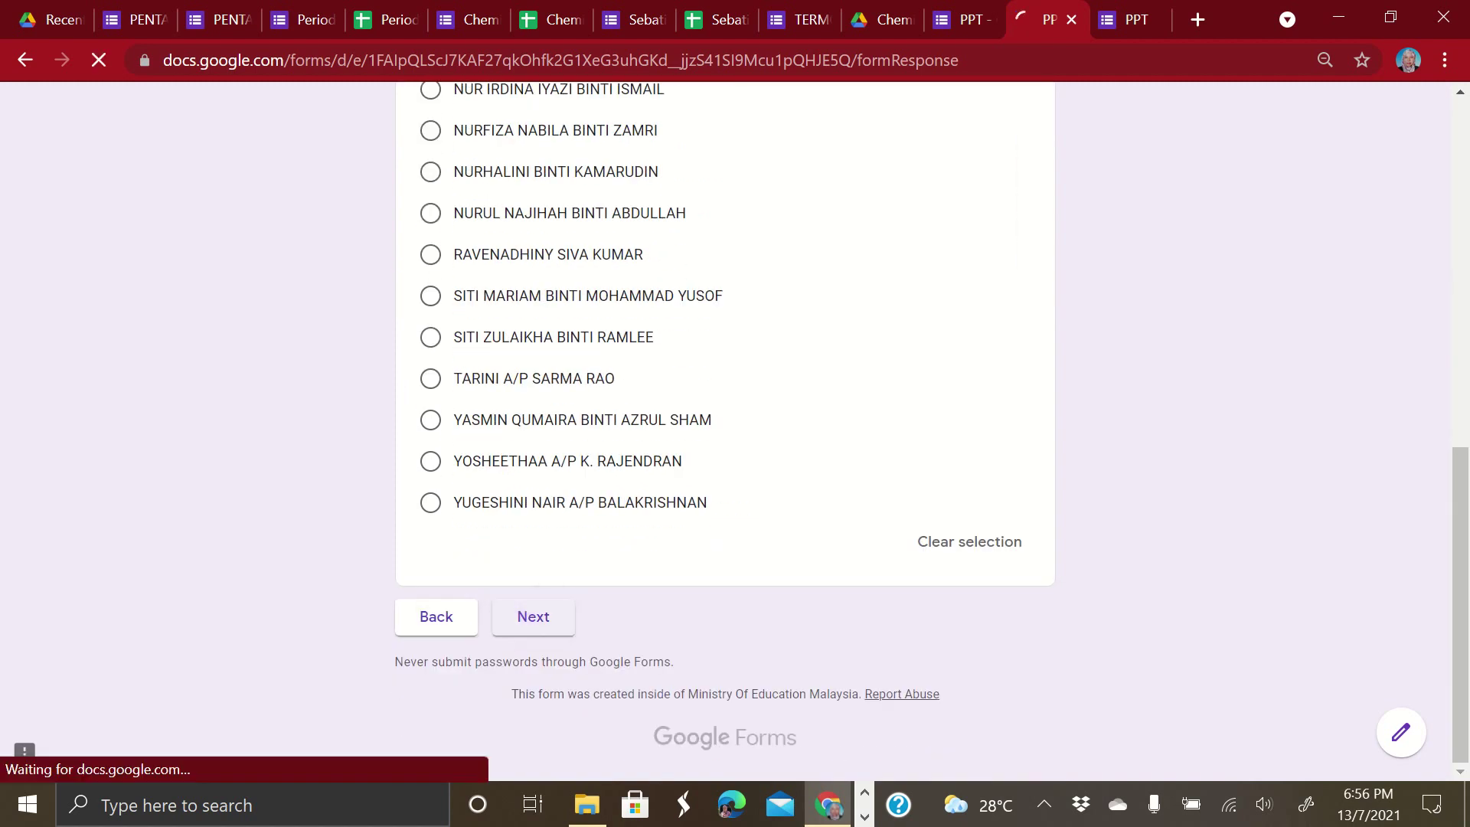
Answer the Section A question with the sample text "hjasdhajhgdsgdjwehasdhslakjhsjbfweydwes" and submit the test response
left_click(543, 344)
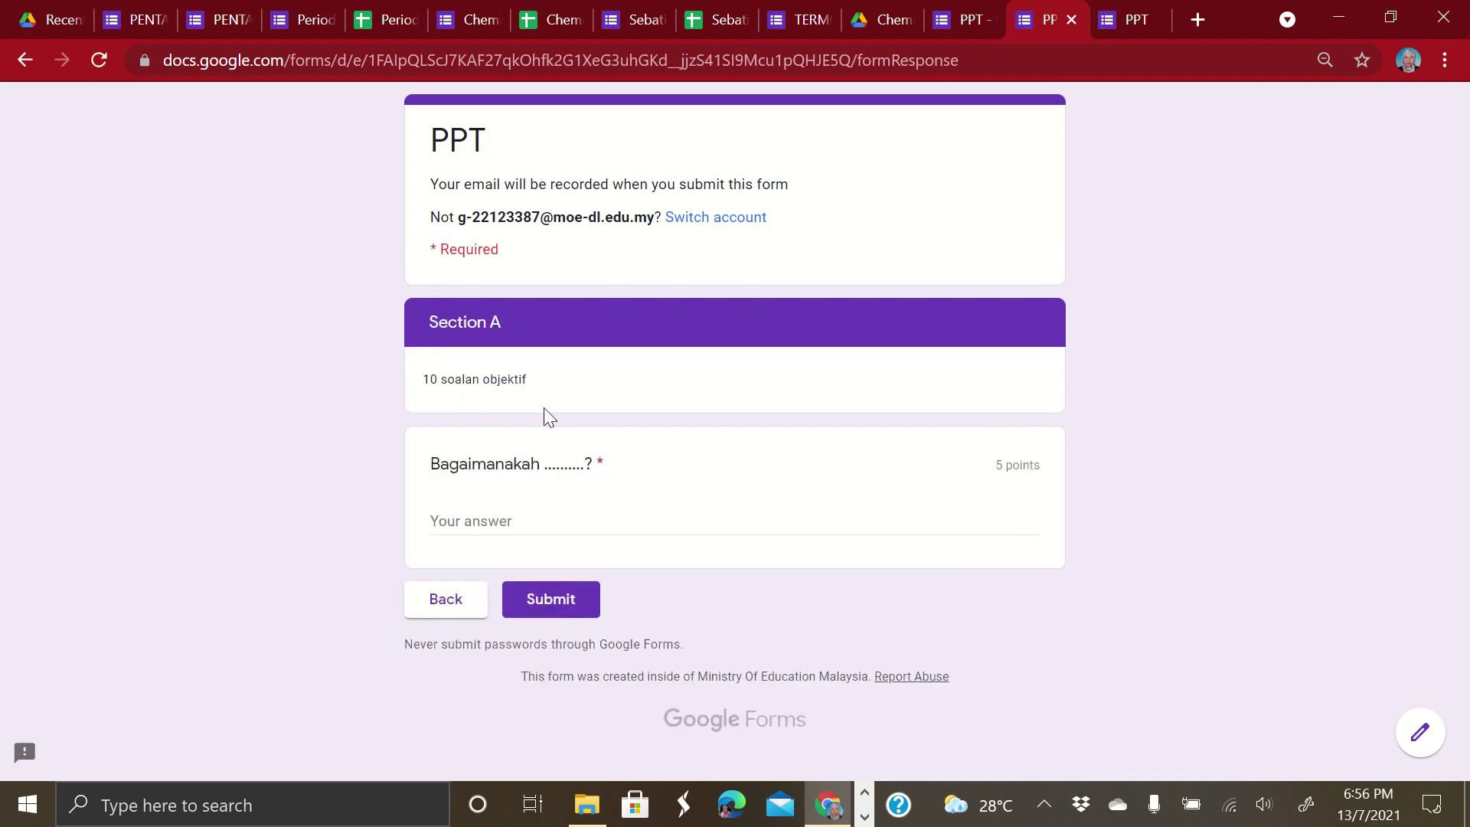
left_click(510, 522)
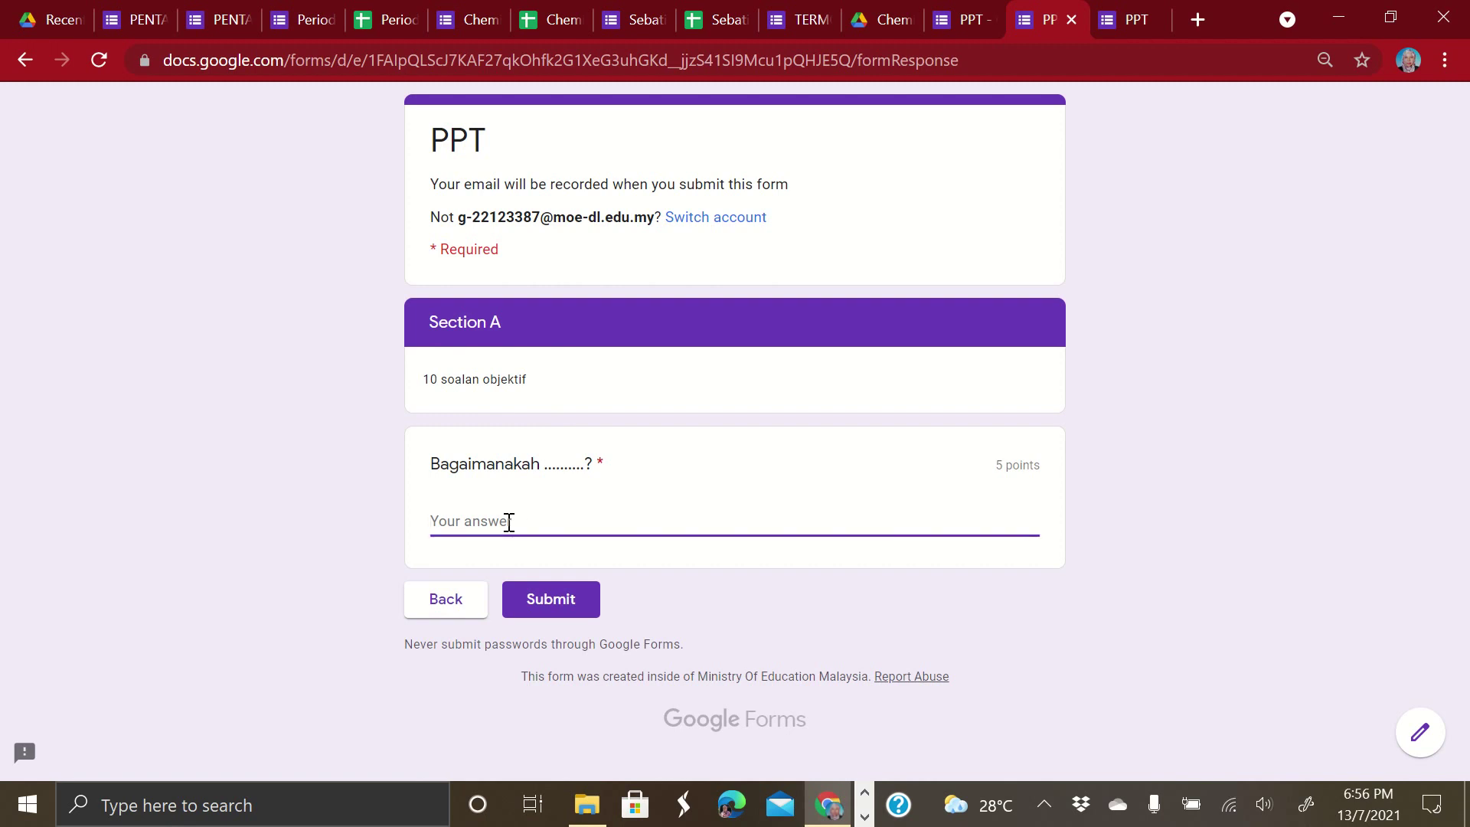
type("hjasdhajhgc")
type("sgdjwehasdhslakjhsjbfweydwes")
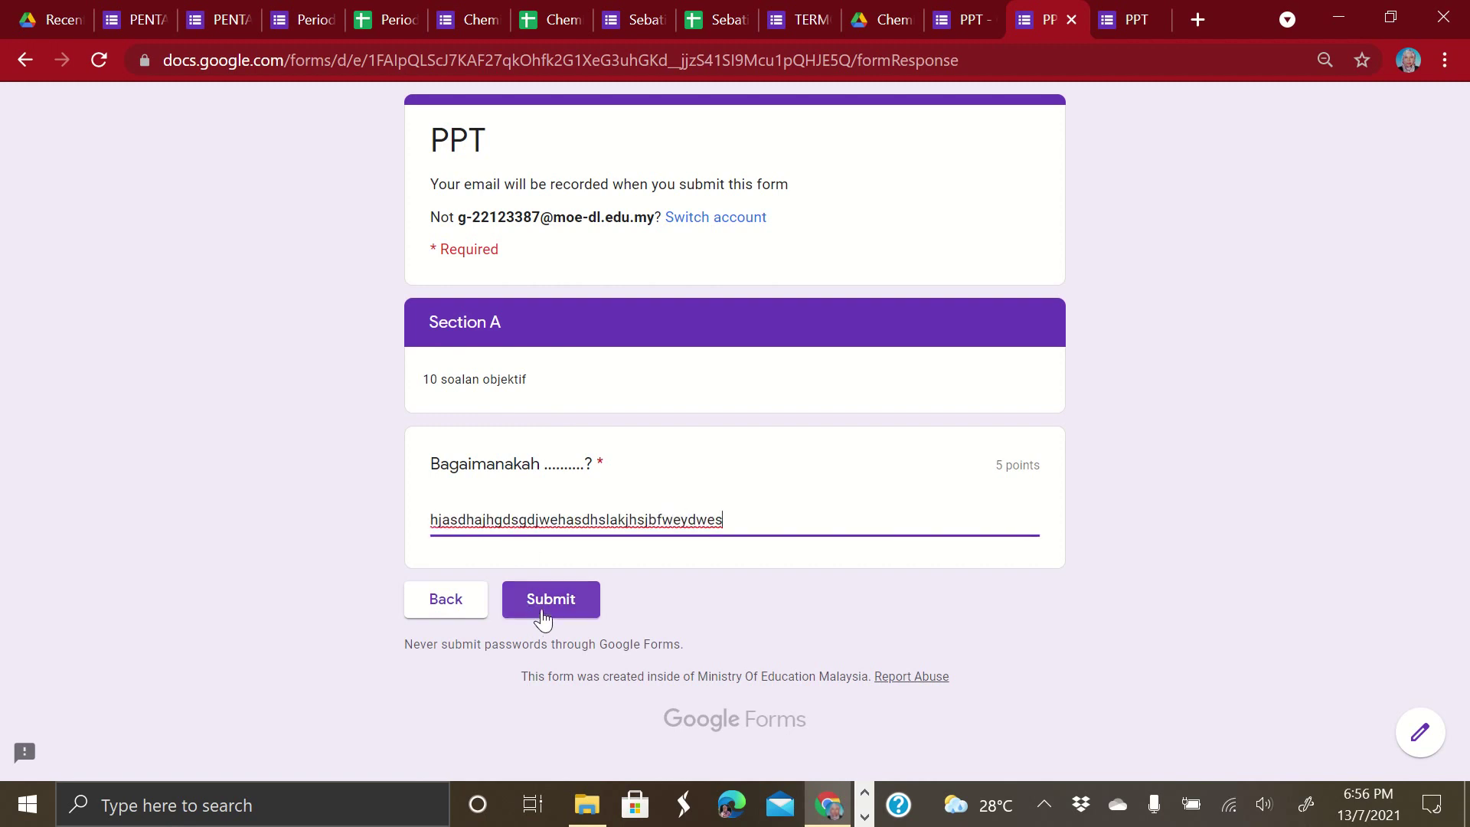
left_click(543, 608)
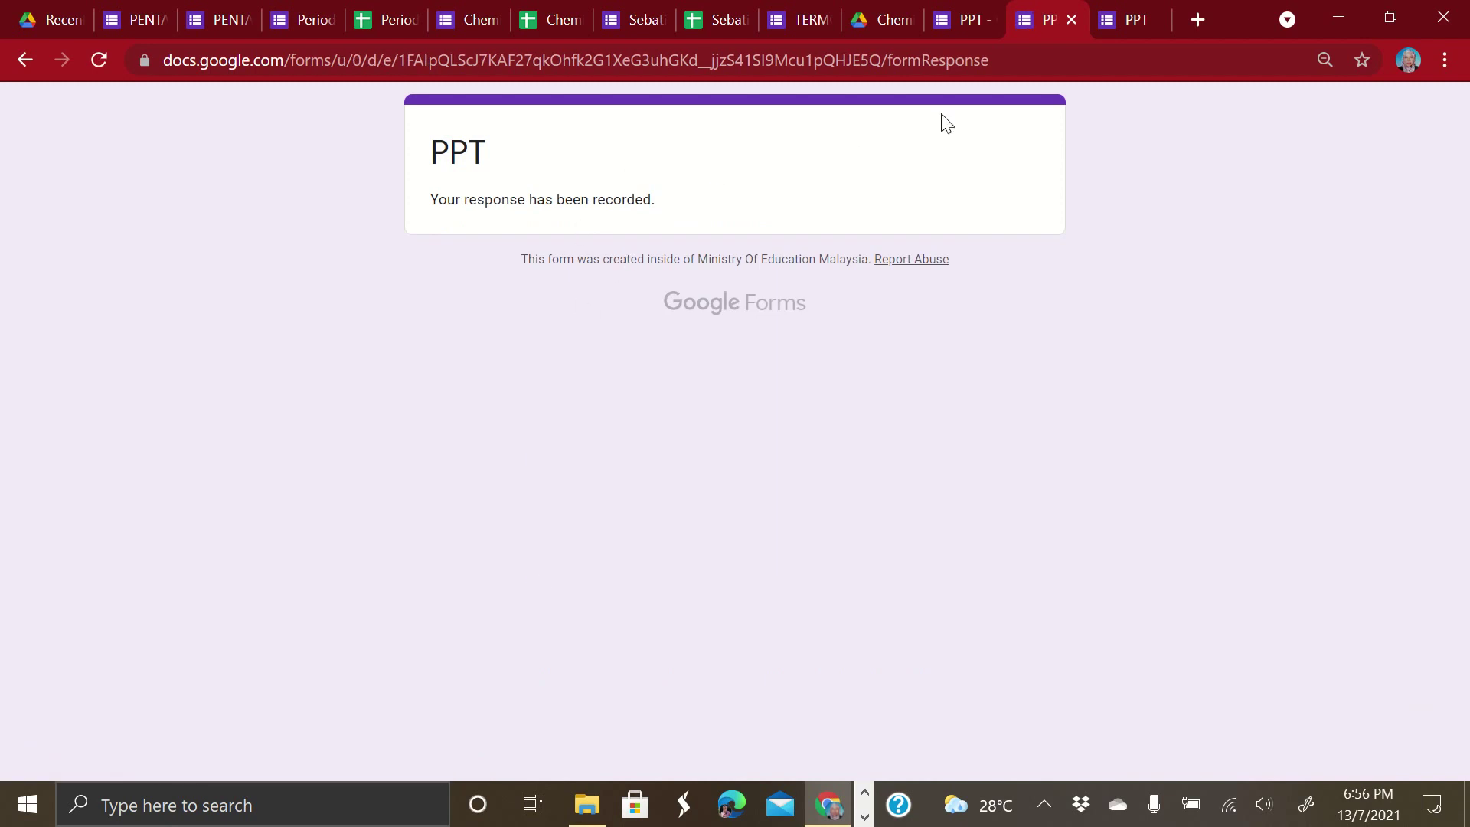
Return to the form editor and review the responses summary, including the insights, scores and Kelas chart
left_click(1131, 20)
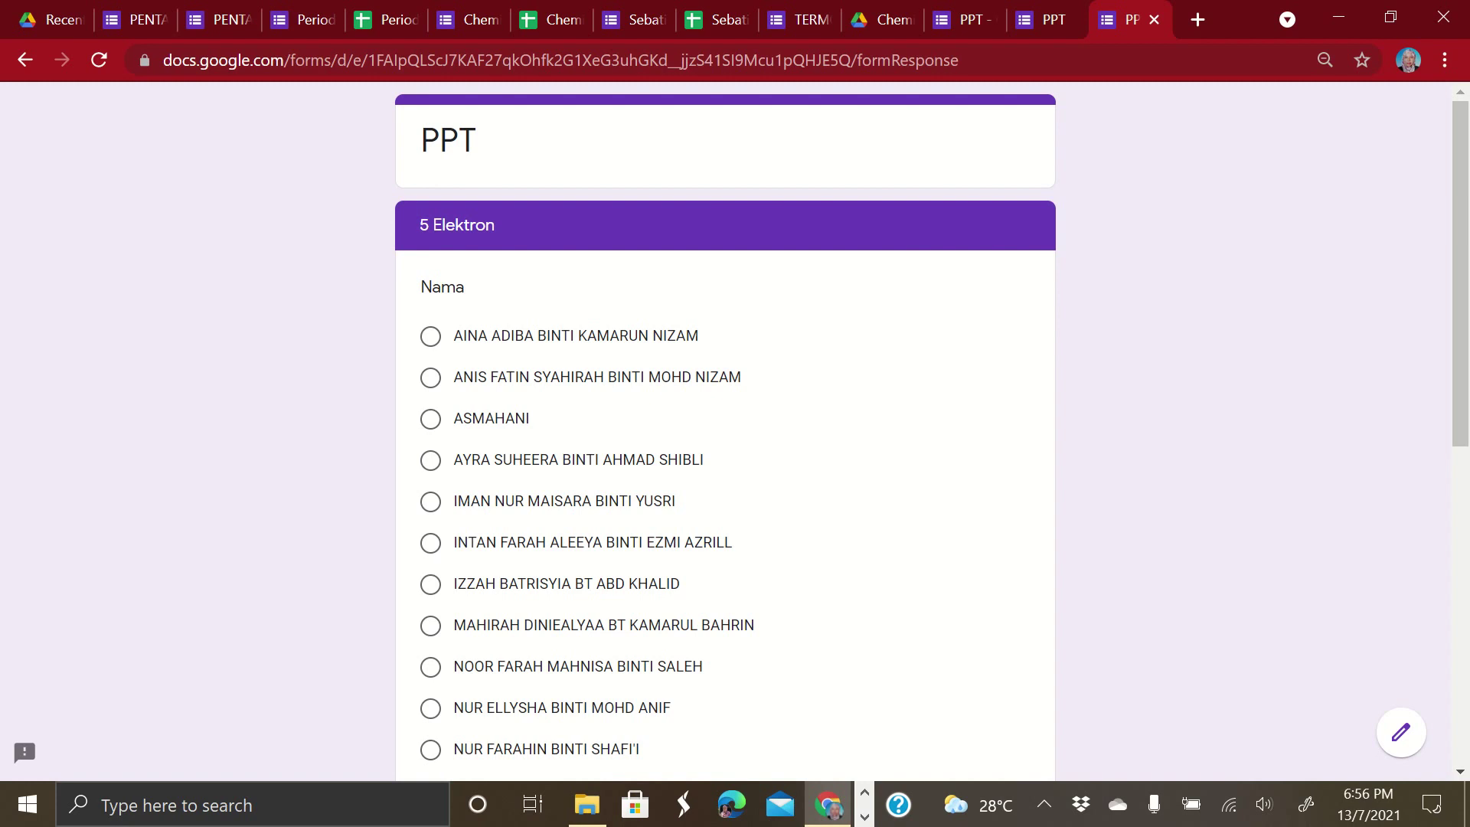
left_click(969, 20)
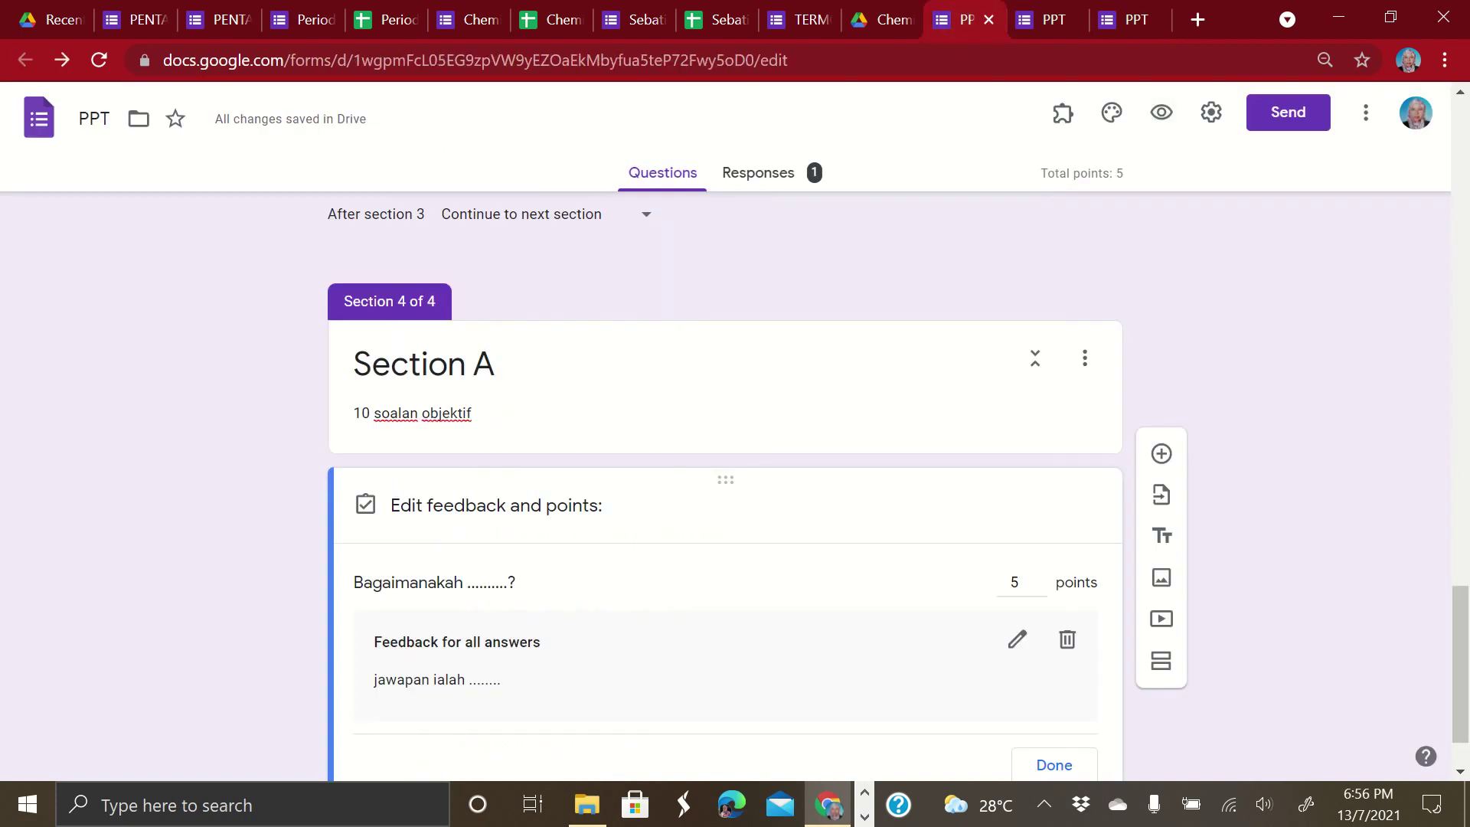
left_click(766, 173)
scroll(726, 486, "down", 3)
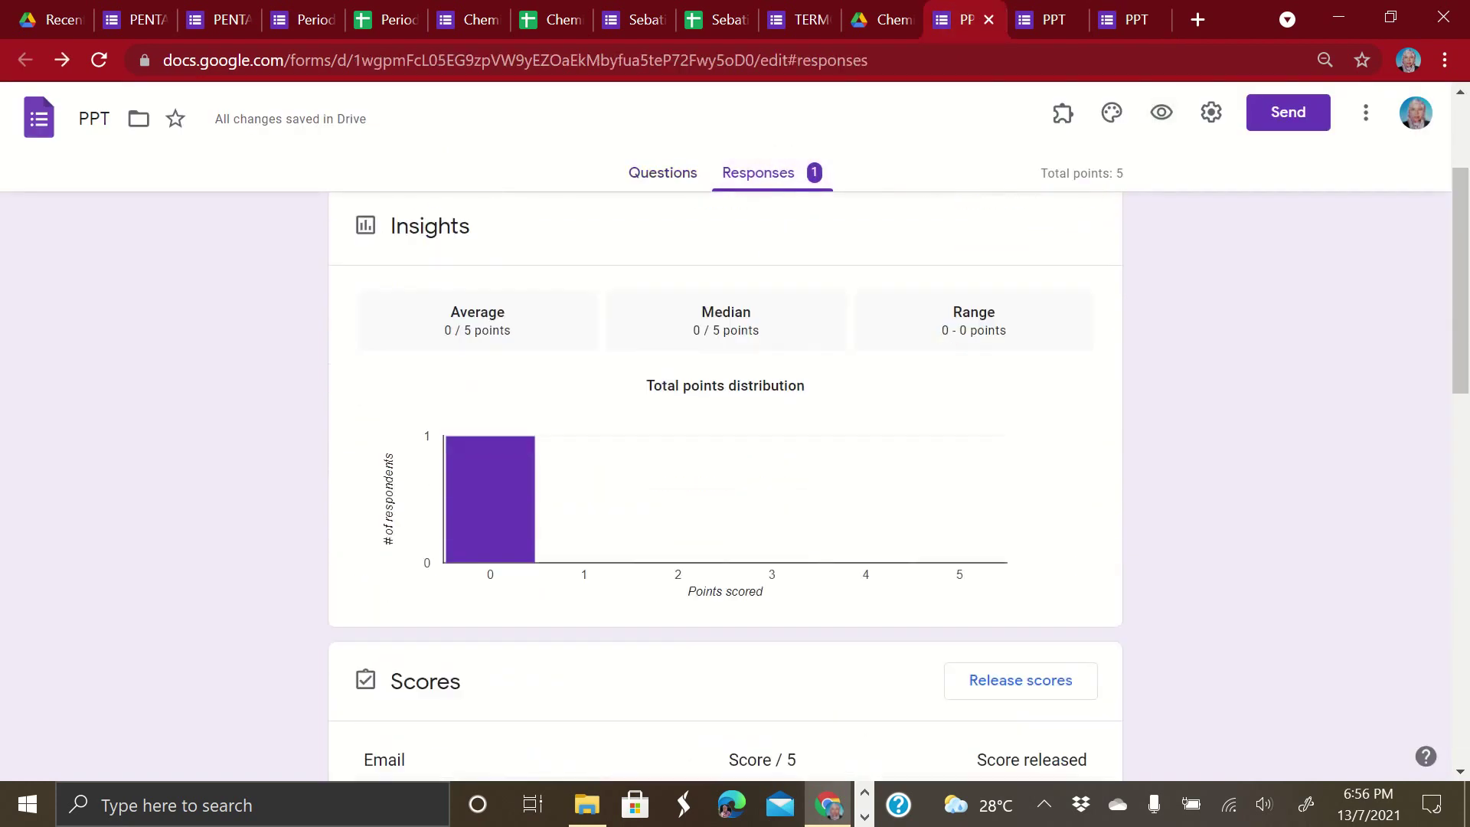
scroll(726, 486, "down", 3)
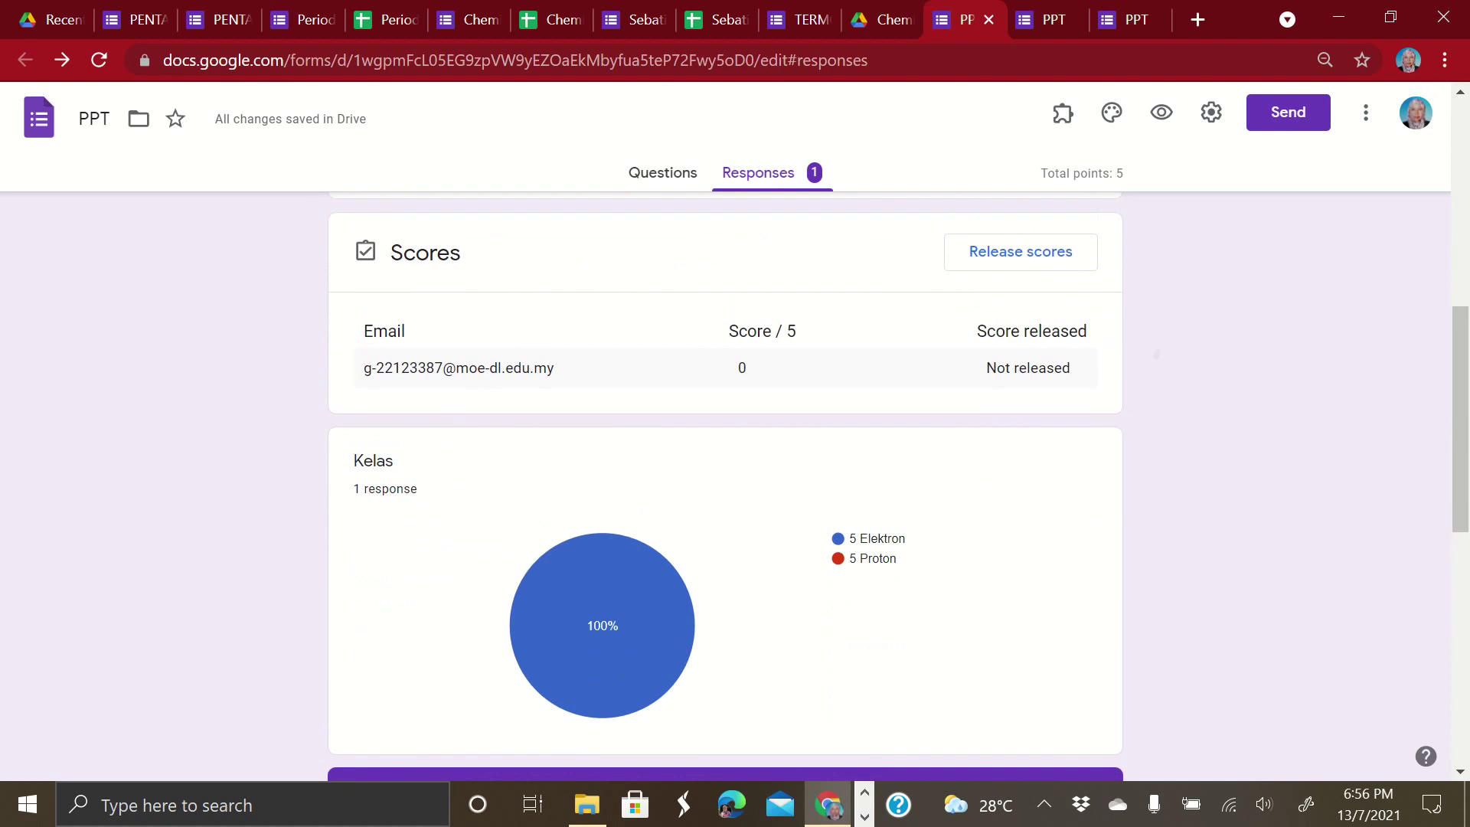
scroll(726, 487, "up", 5)
scroll(726, 486, "up", 1)
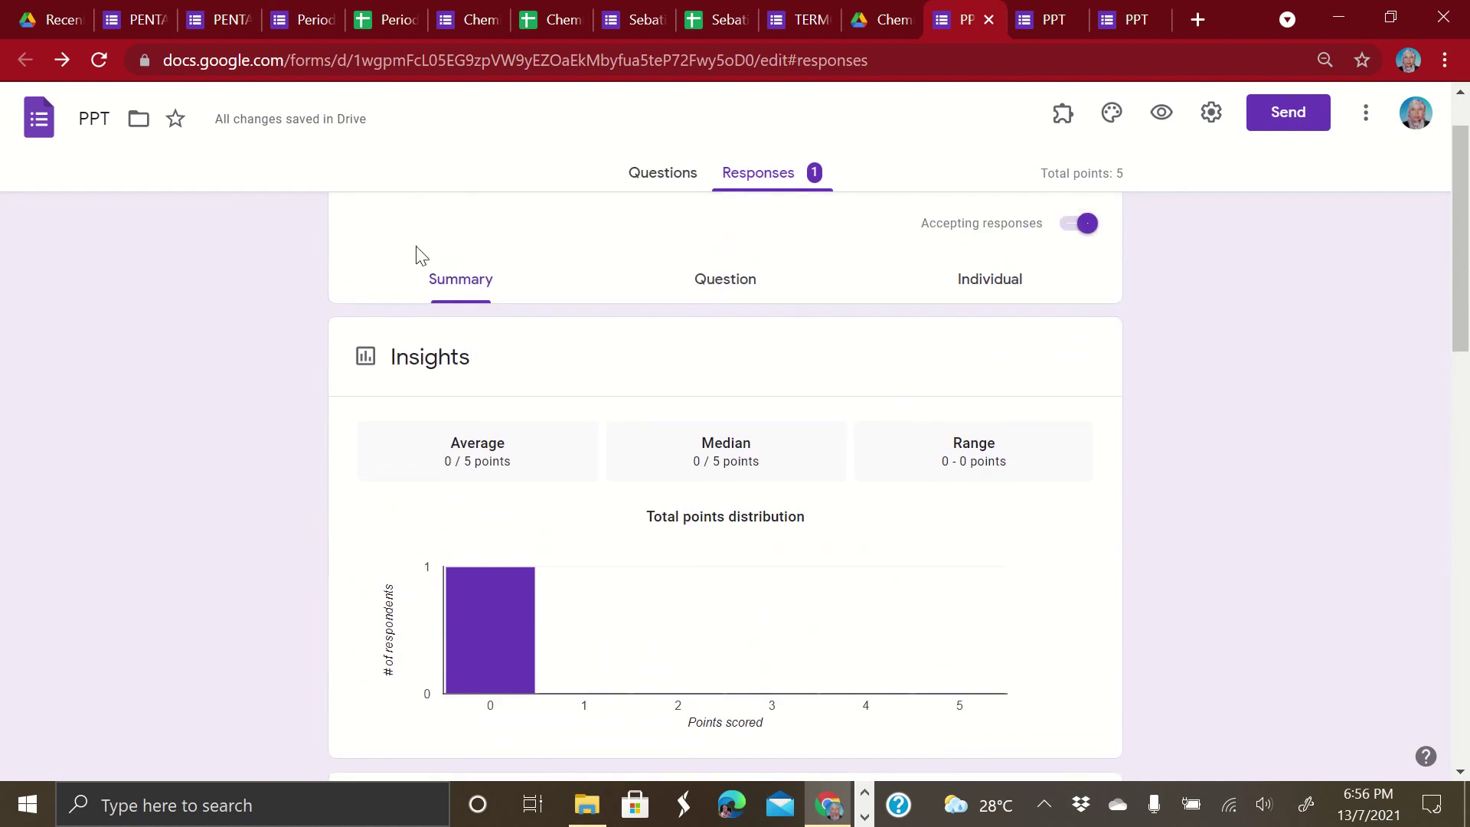
Look over the form's questions and its responses overview, comparing the two views
scroll(480, 272, "up", 1)
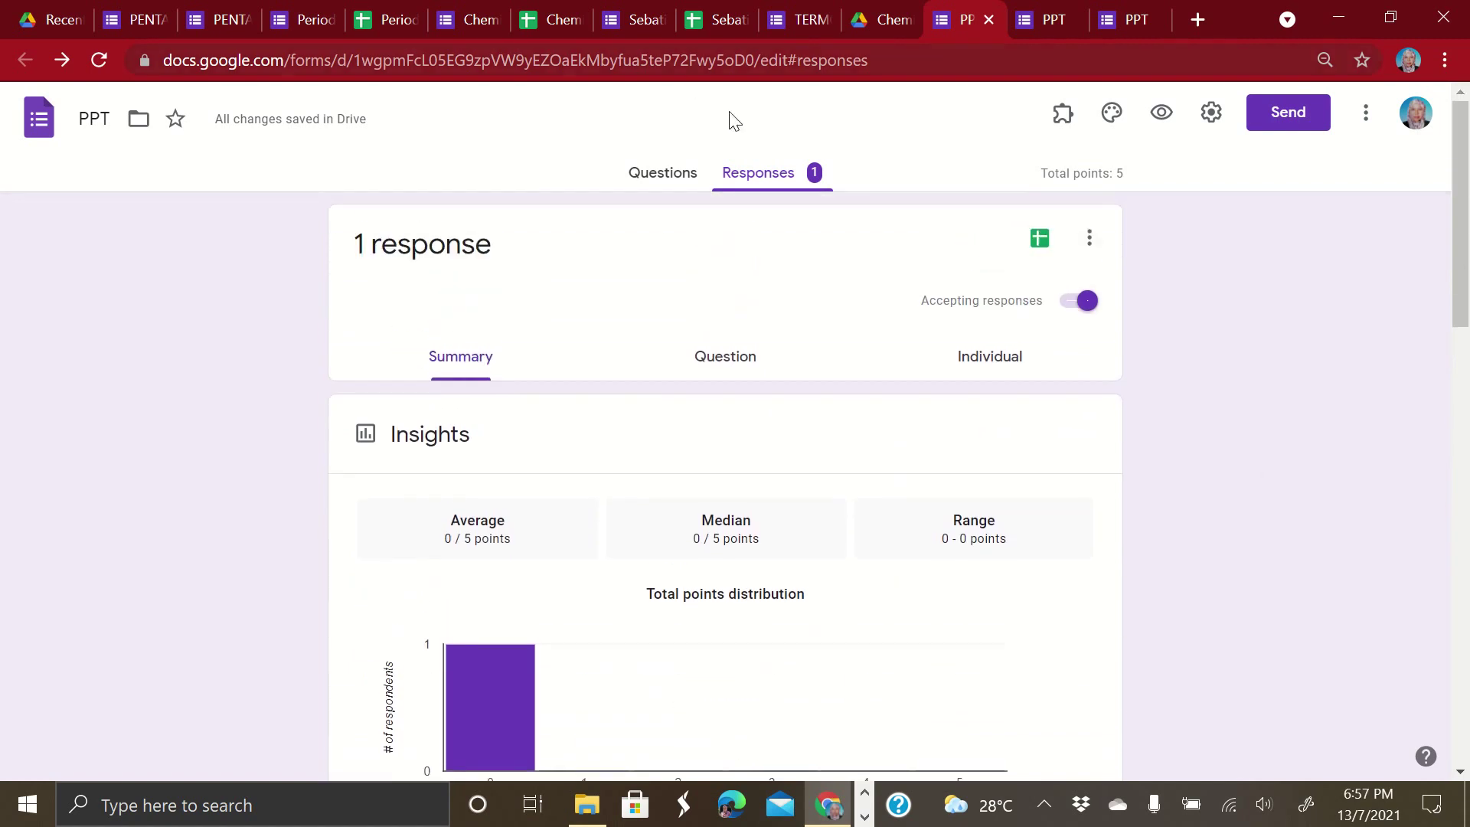
left_click(669, 174)
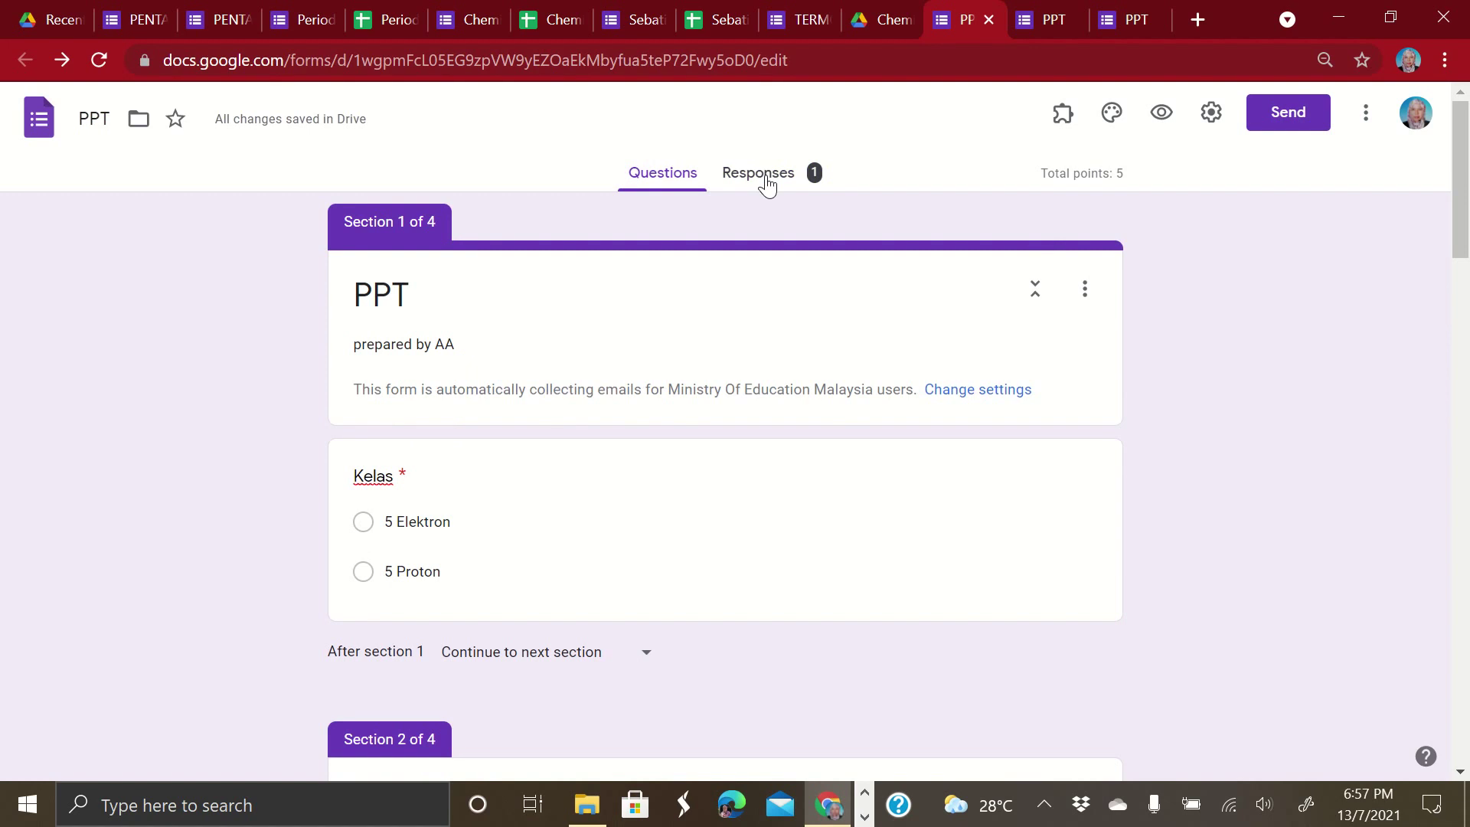
left_click(766, 182)
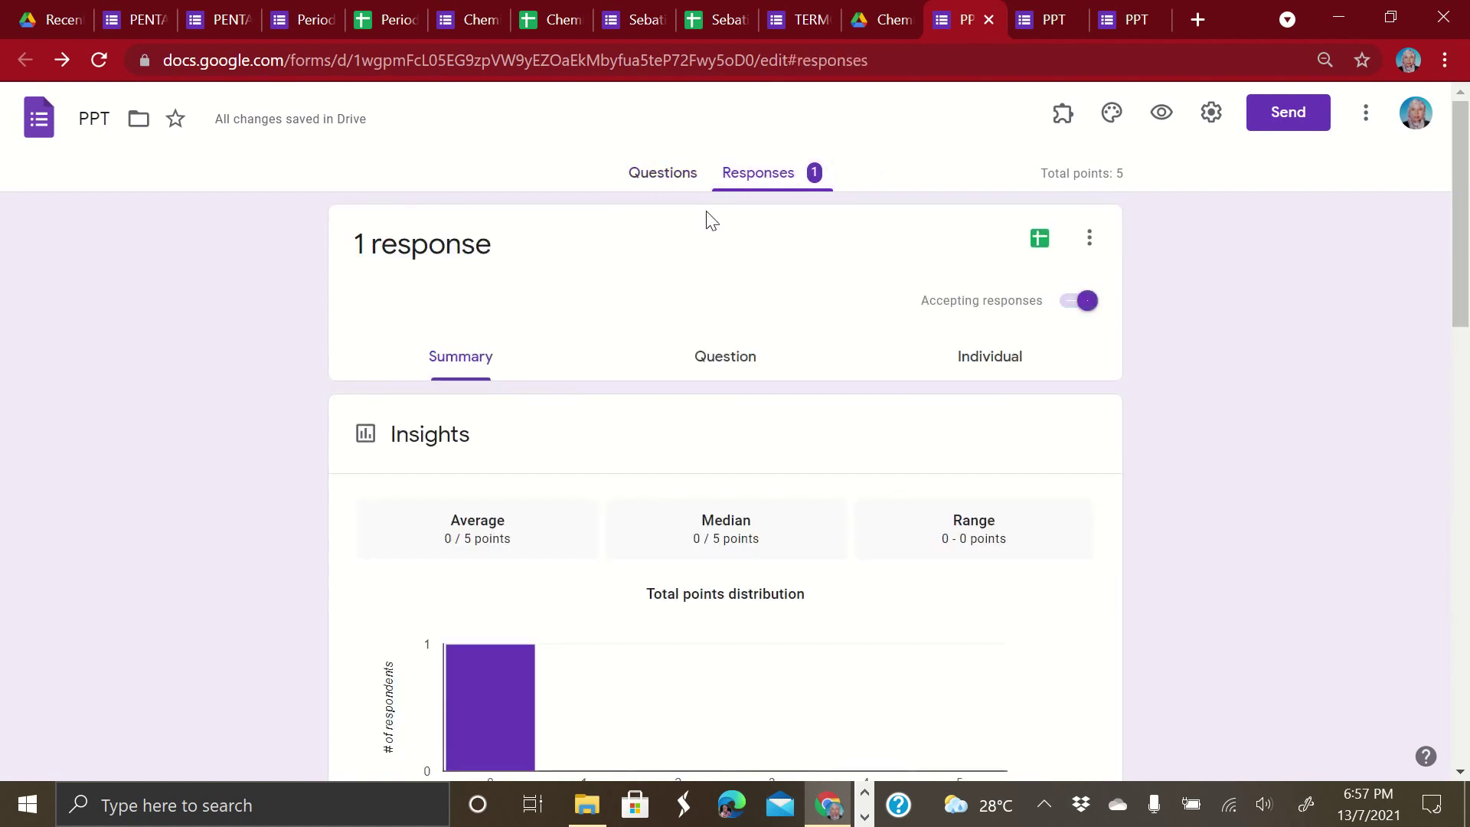
left_click(666, 183)
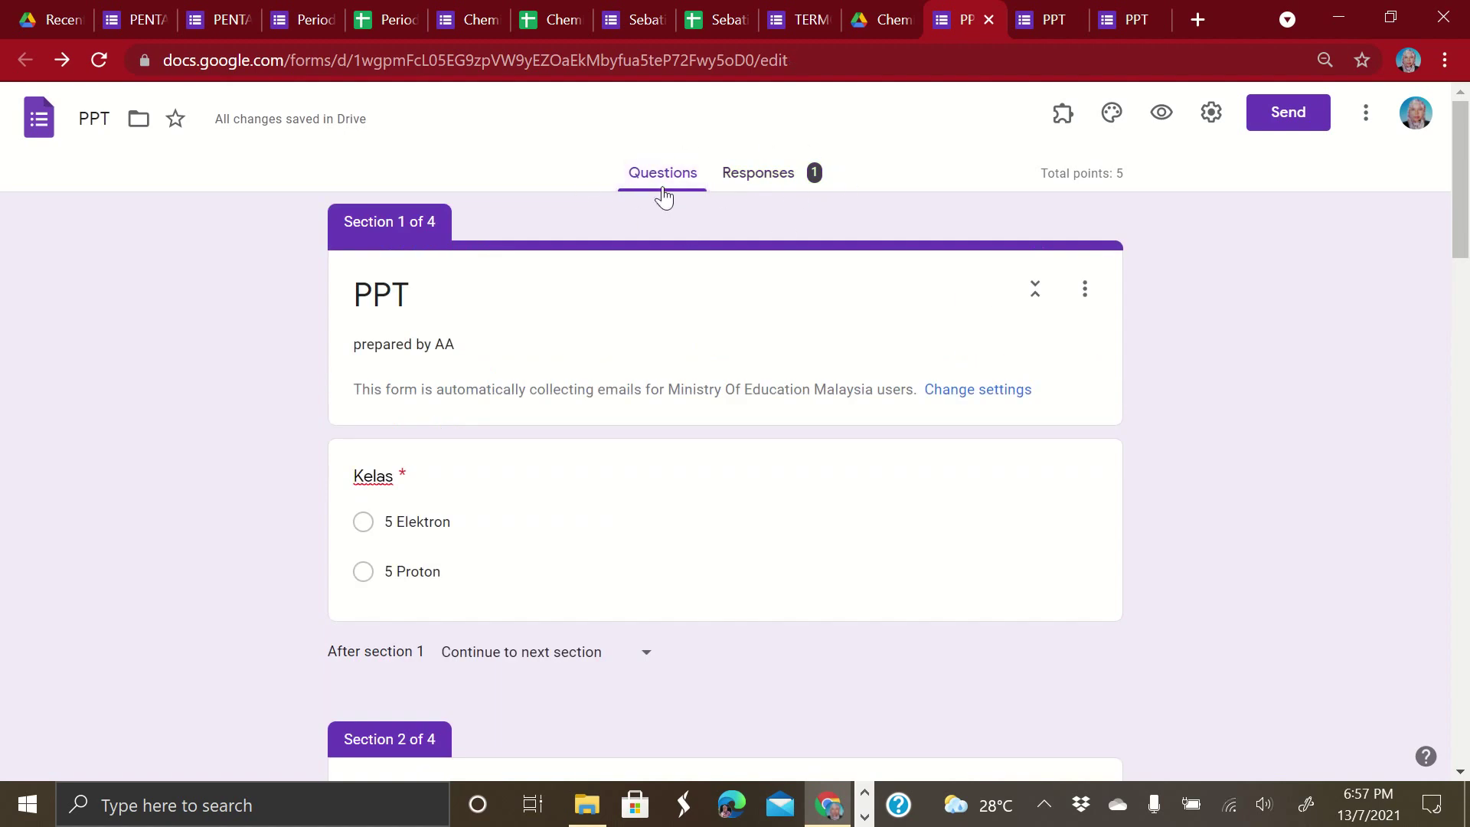
scroll(1232, 551, "down", 4)
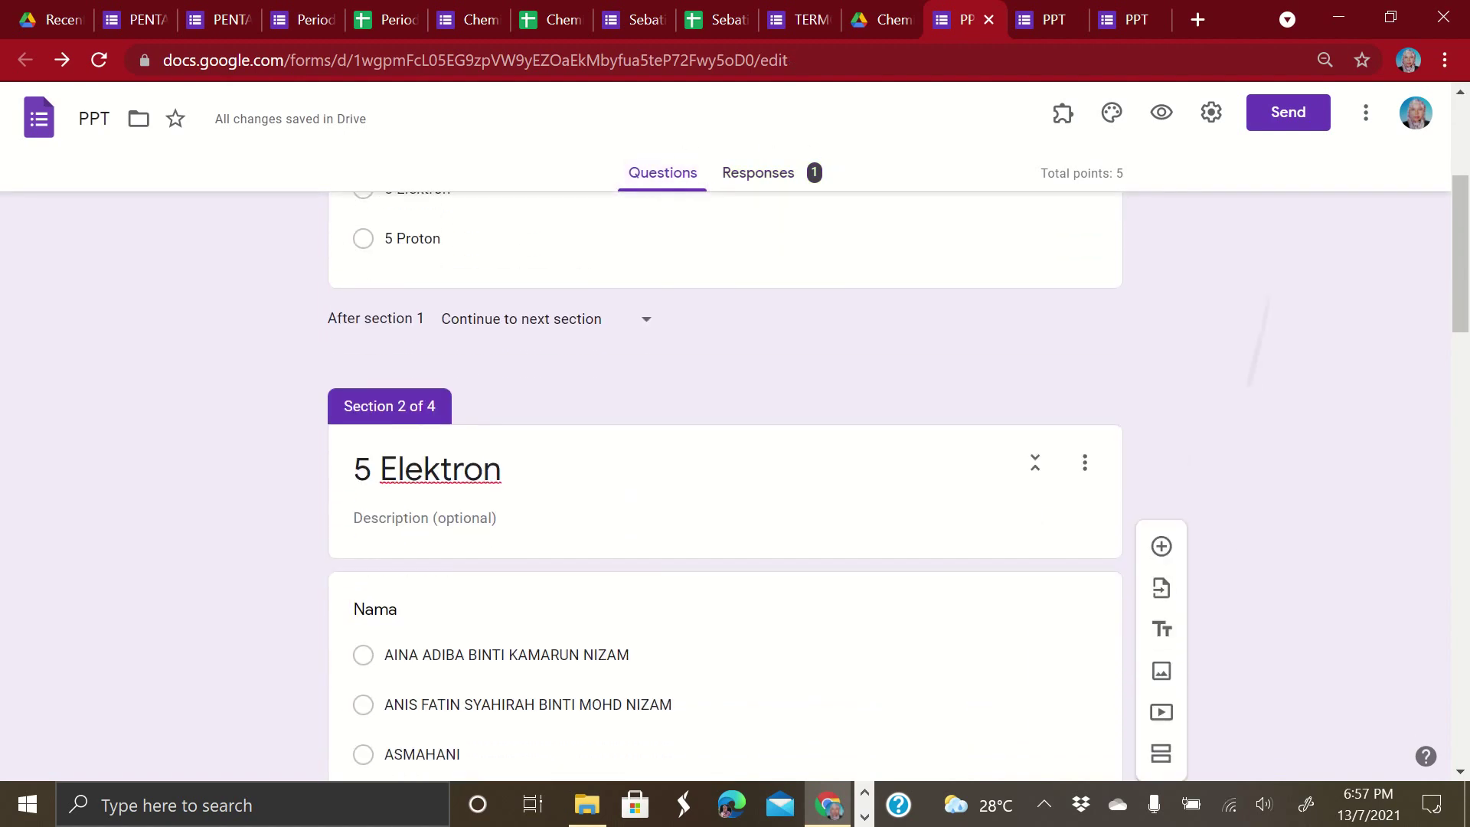
scroll(1257, 352, "up", 4)
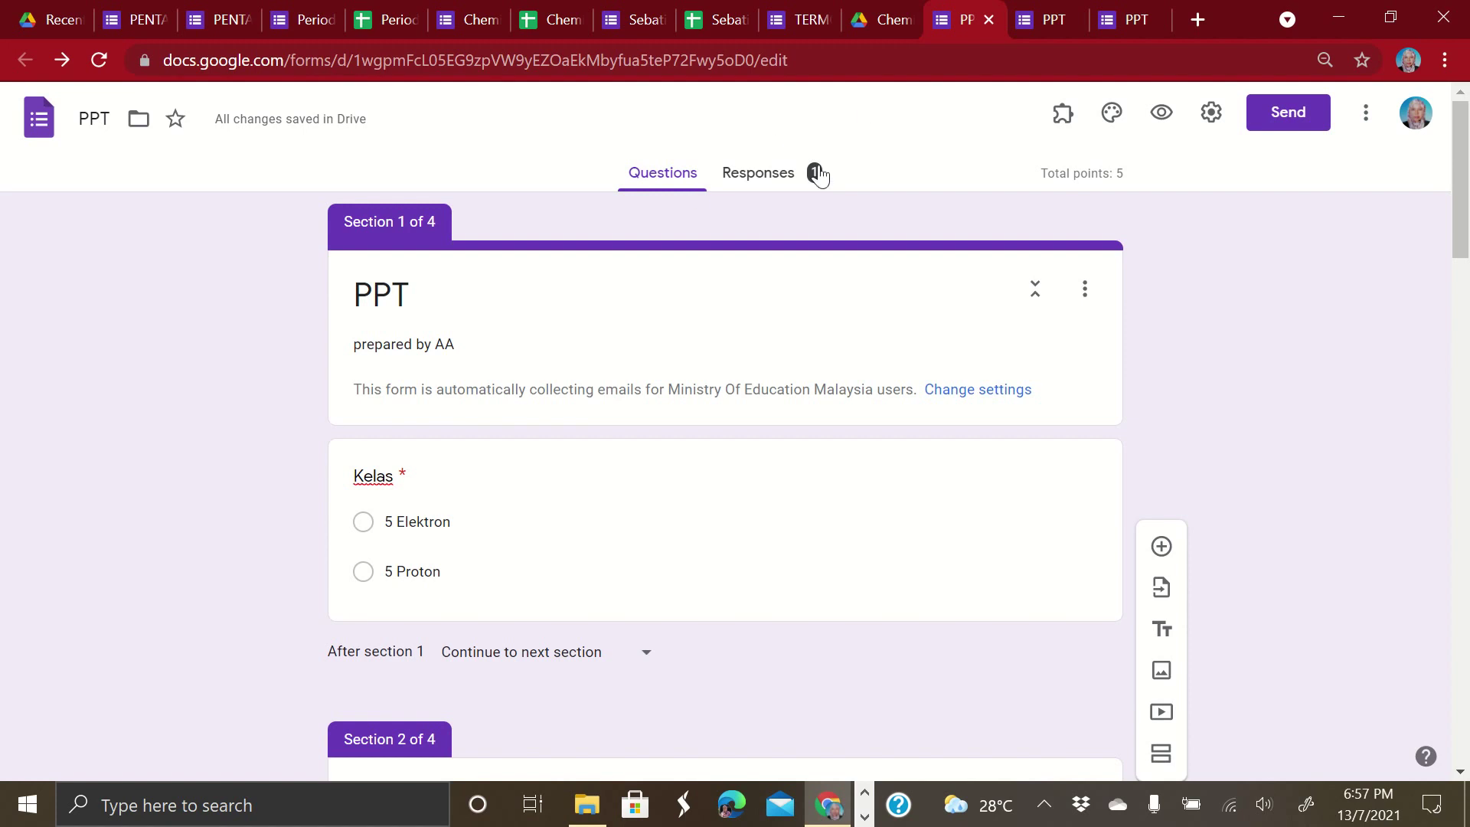
Link the form's responses to a new spreadsheet named PPT (Responses)
left_click(800, 183)
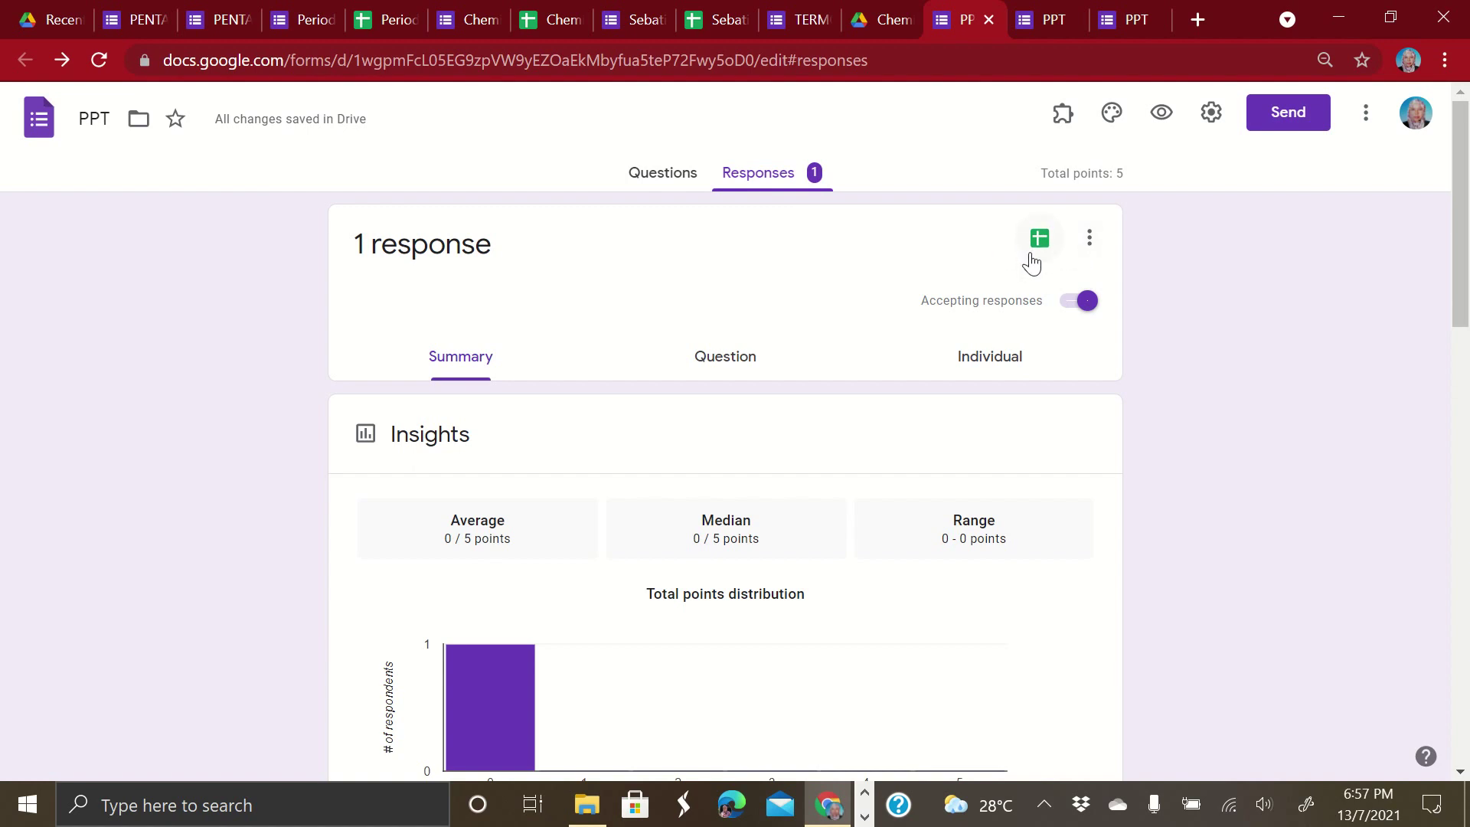
left_click(1039, 239)
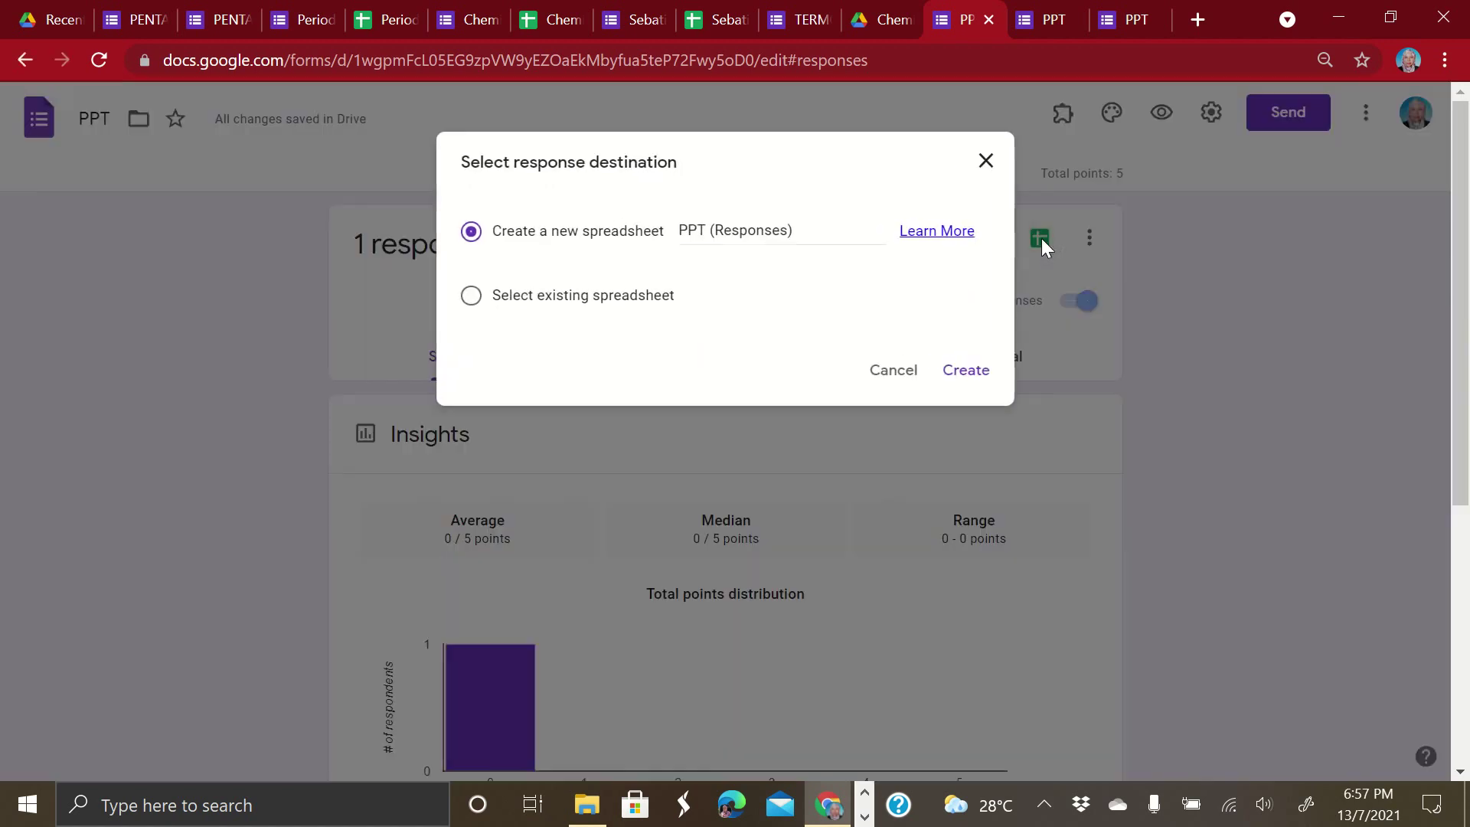
left_click(973, 376)
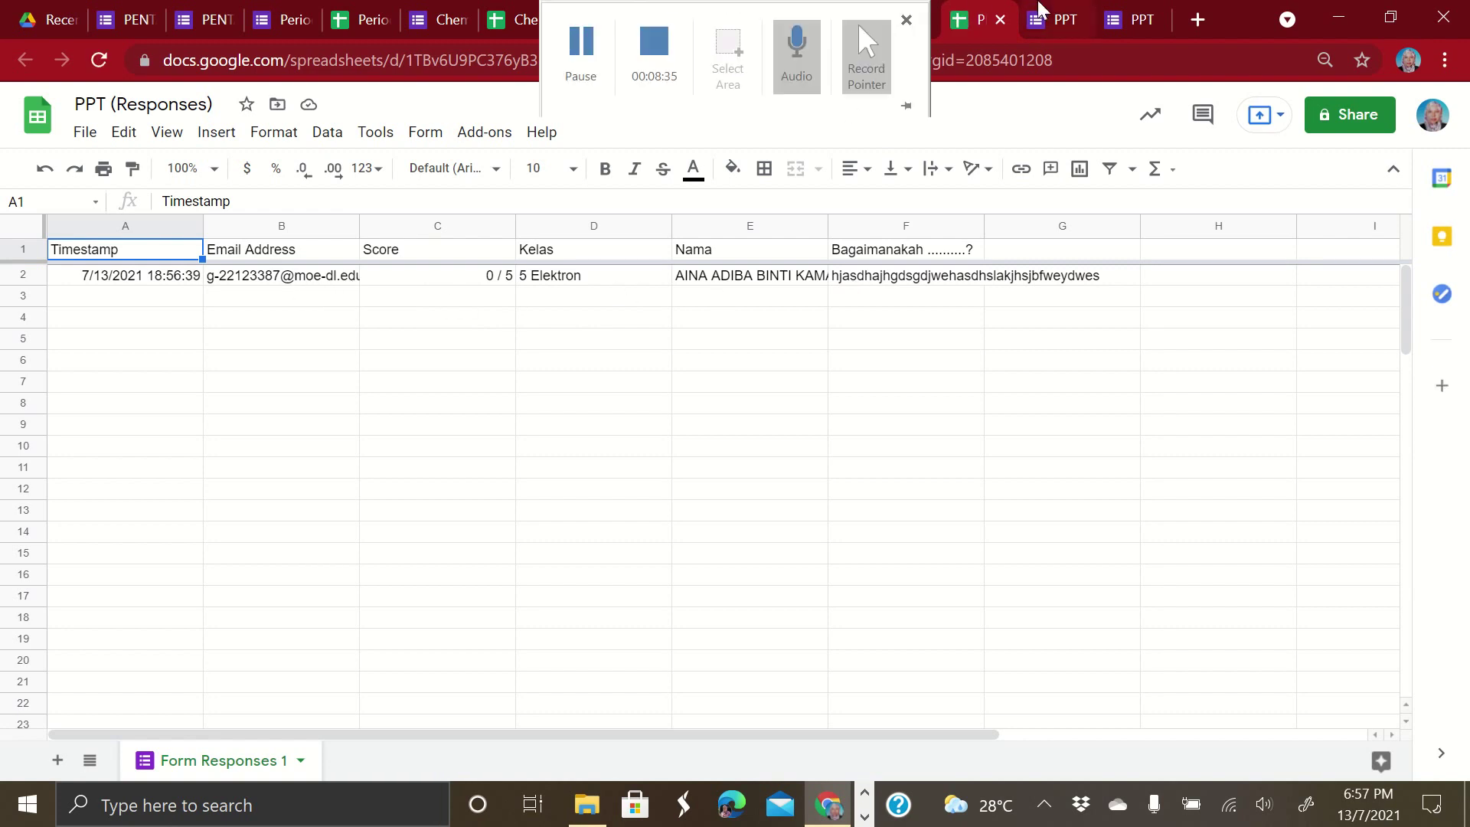
Return to the PPT form and review the responses summary and the answers question by question
left_click(915, 21)
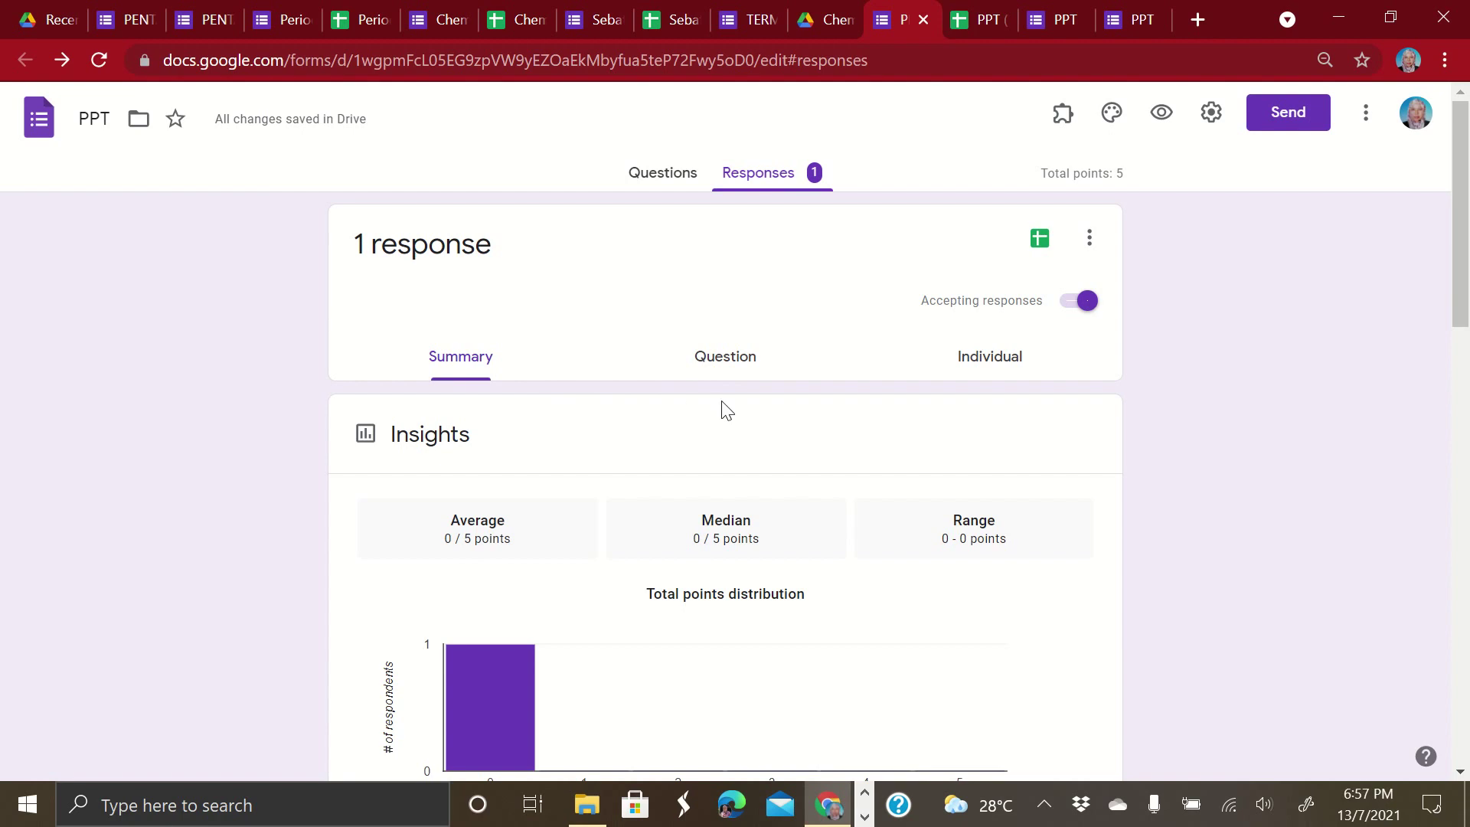
scroll(725, 490, "down", 15)
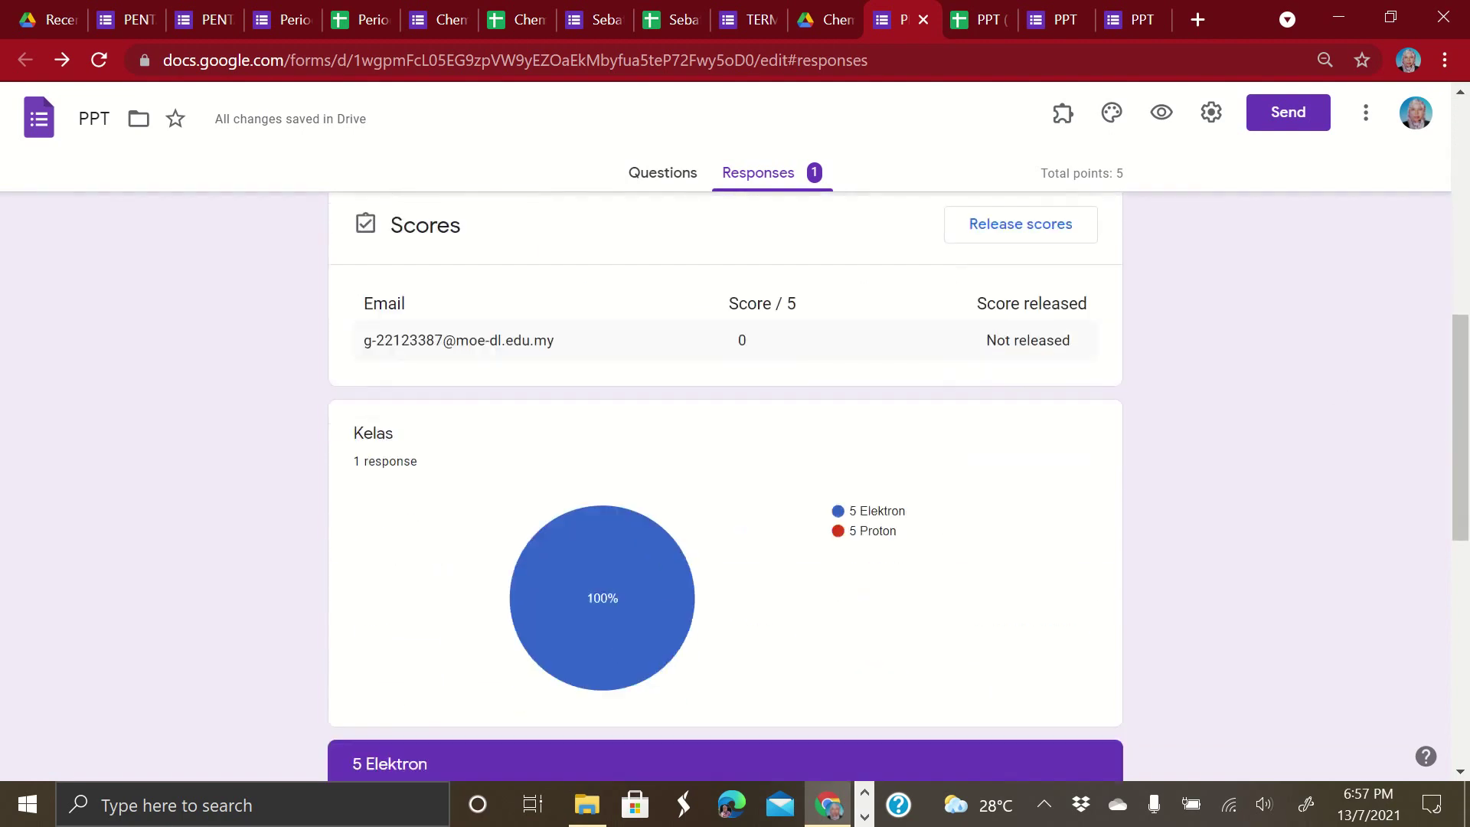
scroll(725, 490, "down", 2)
scroll(725, 490, "up", 17)
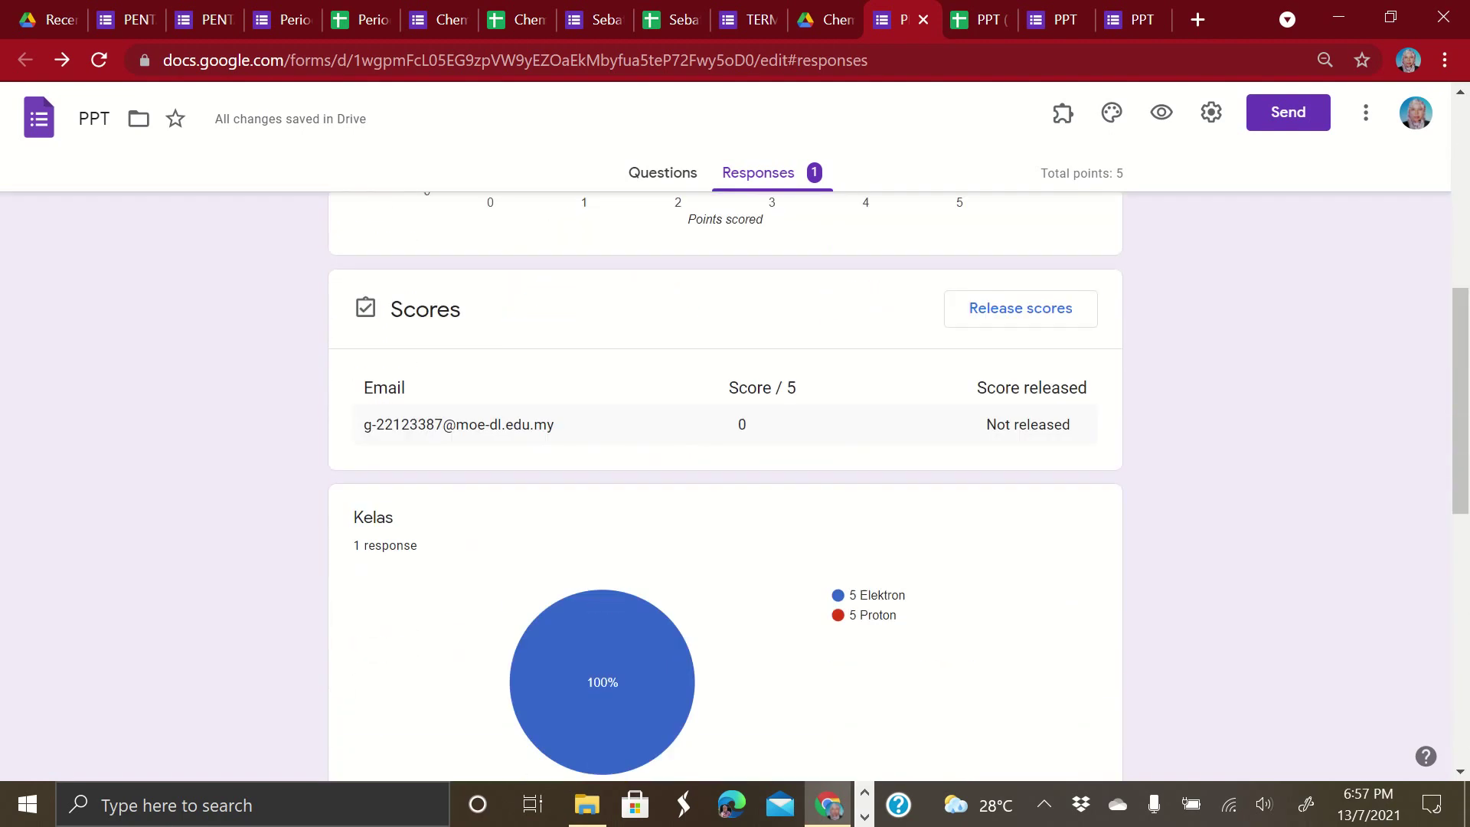
left_click(725, 357)
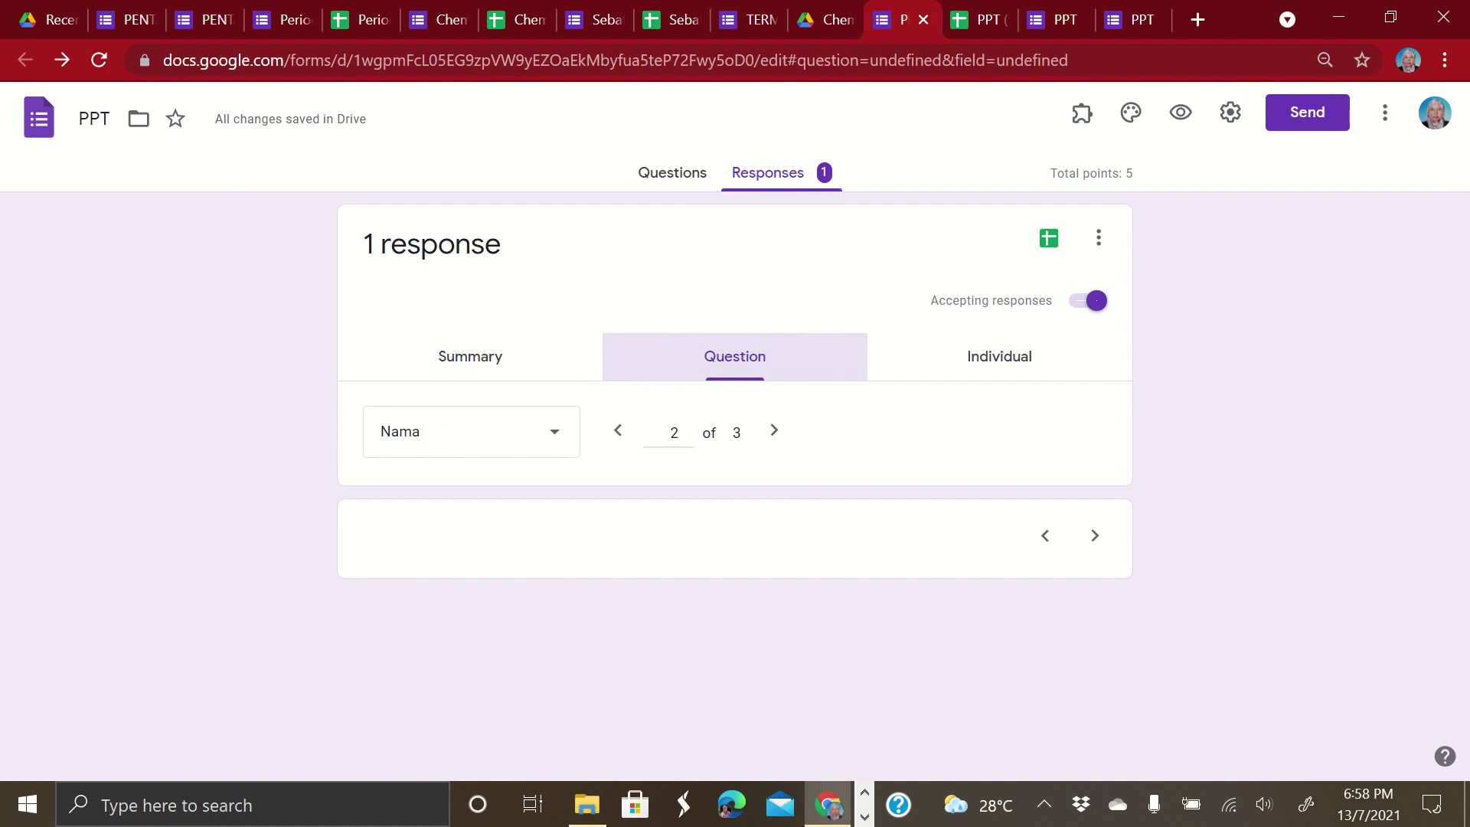
scroll(1319, 482, "down", 2)
scroll(1314, 483, "up", 2)
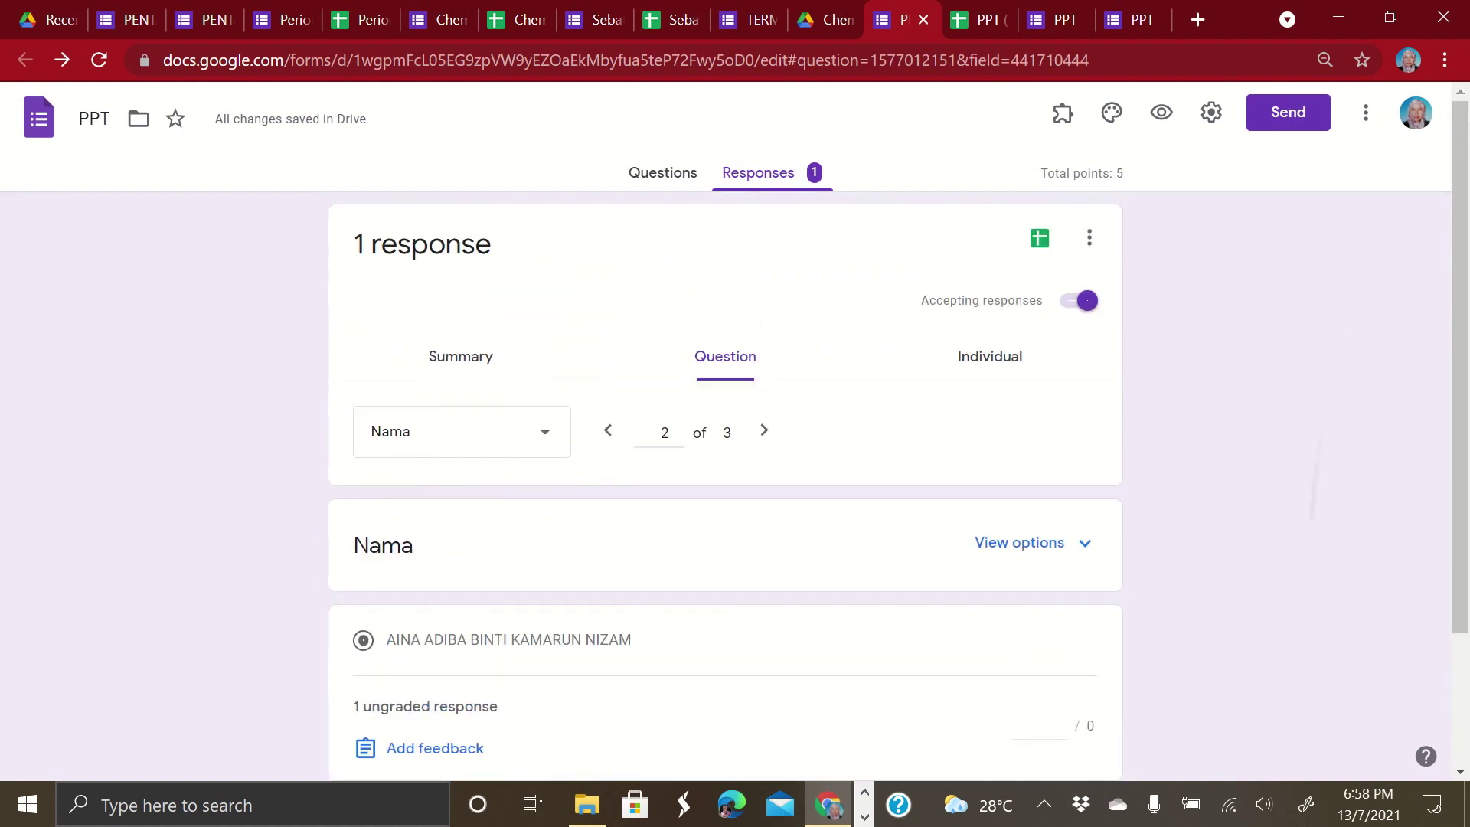
Open the individual response and award 4 out of 5 points to the Bagaimanakah answer in Section A
left_click(990, 357)
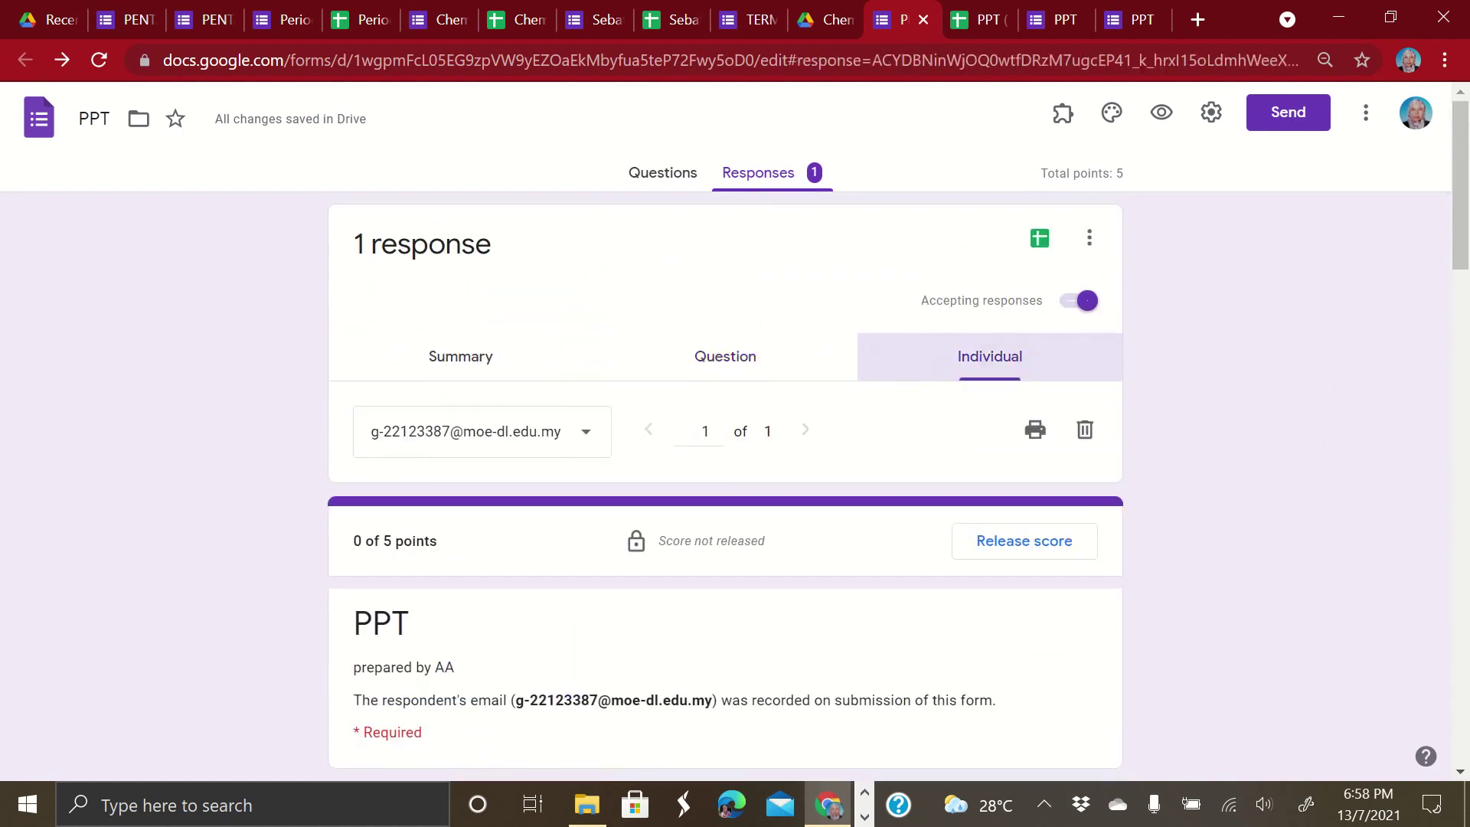
scroll(725, 490, "down", 2)
scroll(725, 490, "down", 3)
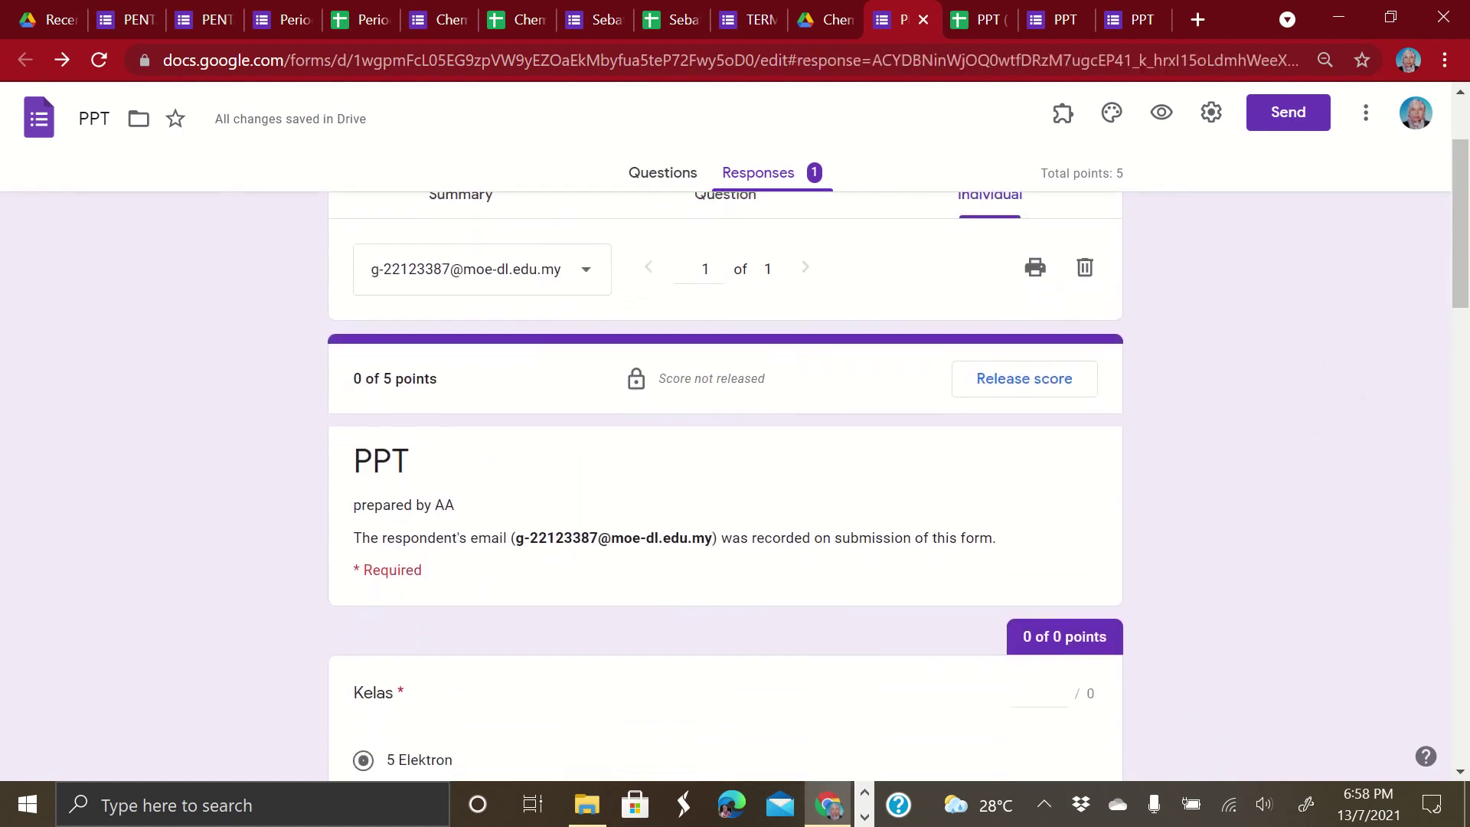
scroll(725, 490, "down", 14)
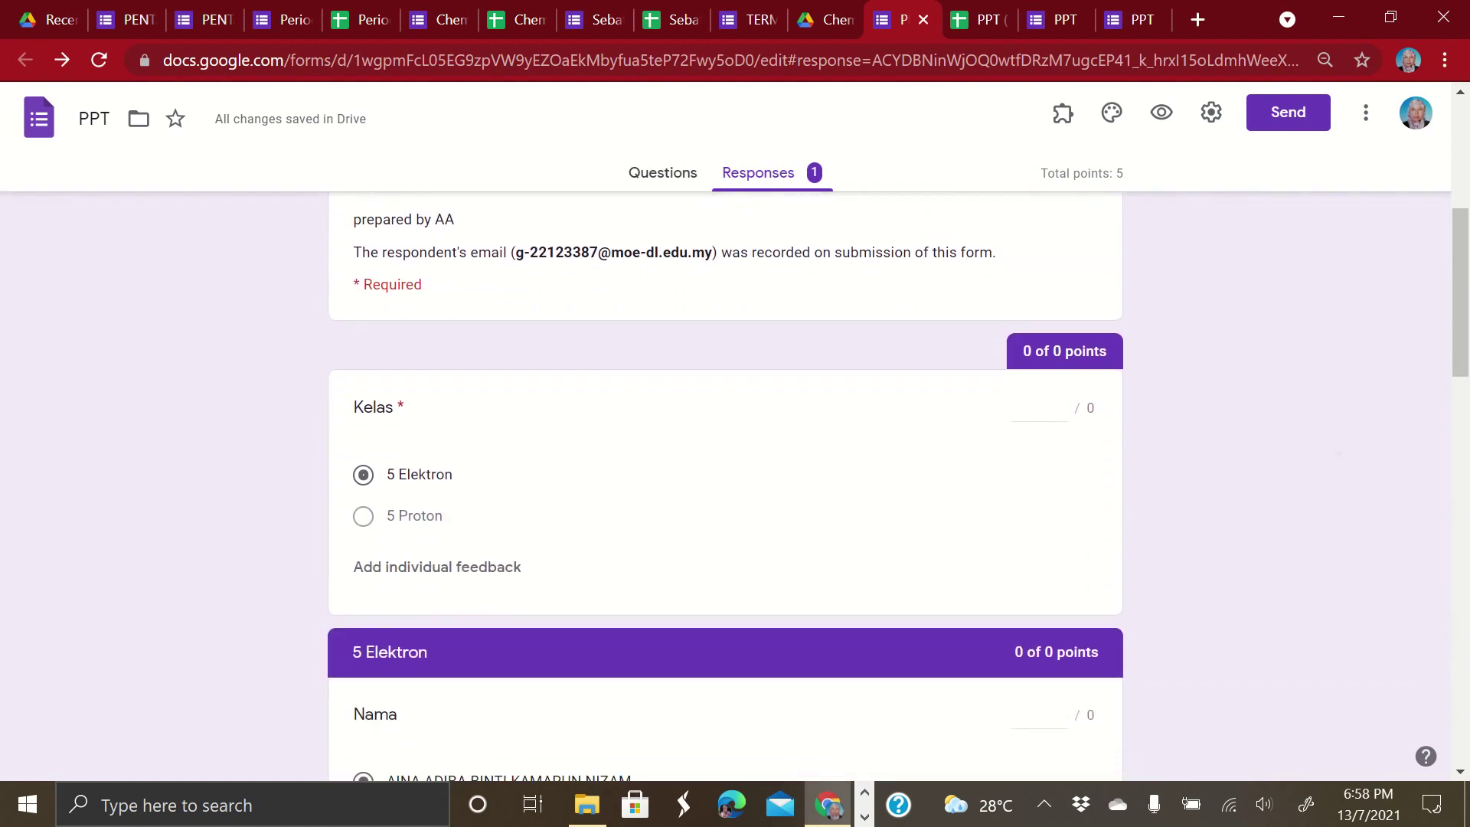
scroll(725, 490, "down", 2)
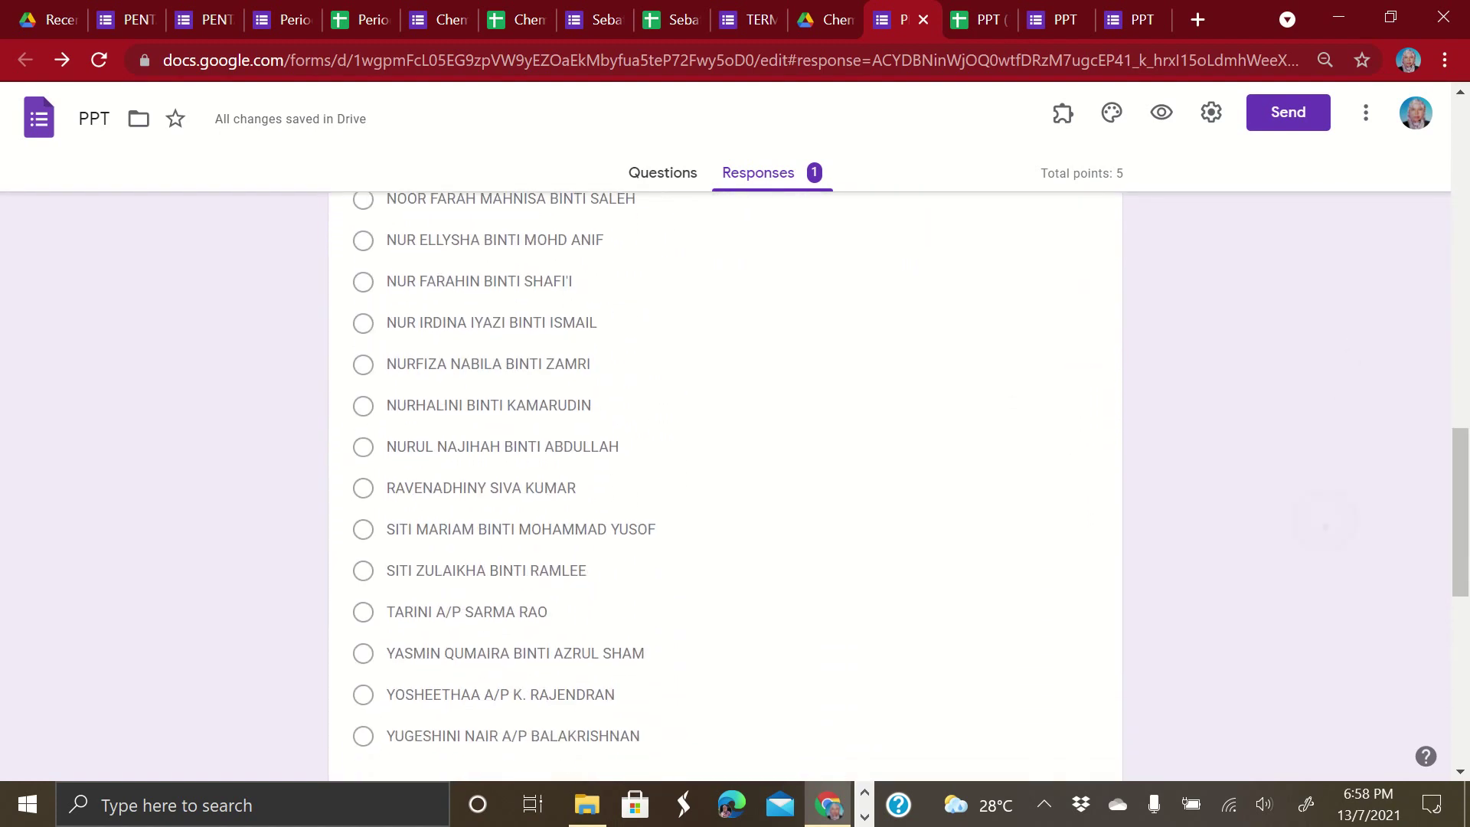
scroll(725, 490, "up", 11)
scroll(725, 490, "down", 16)
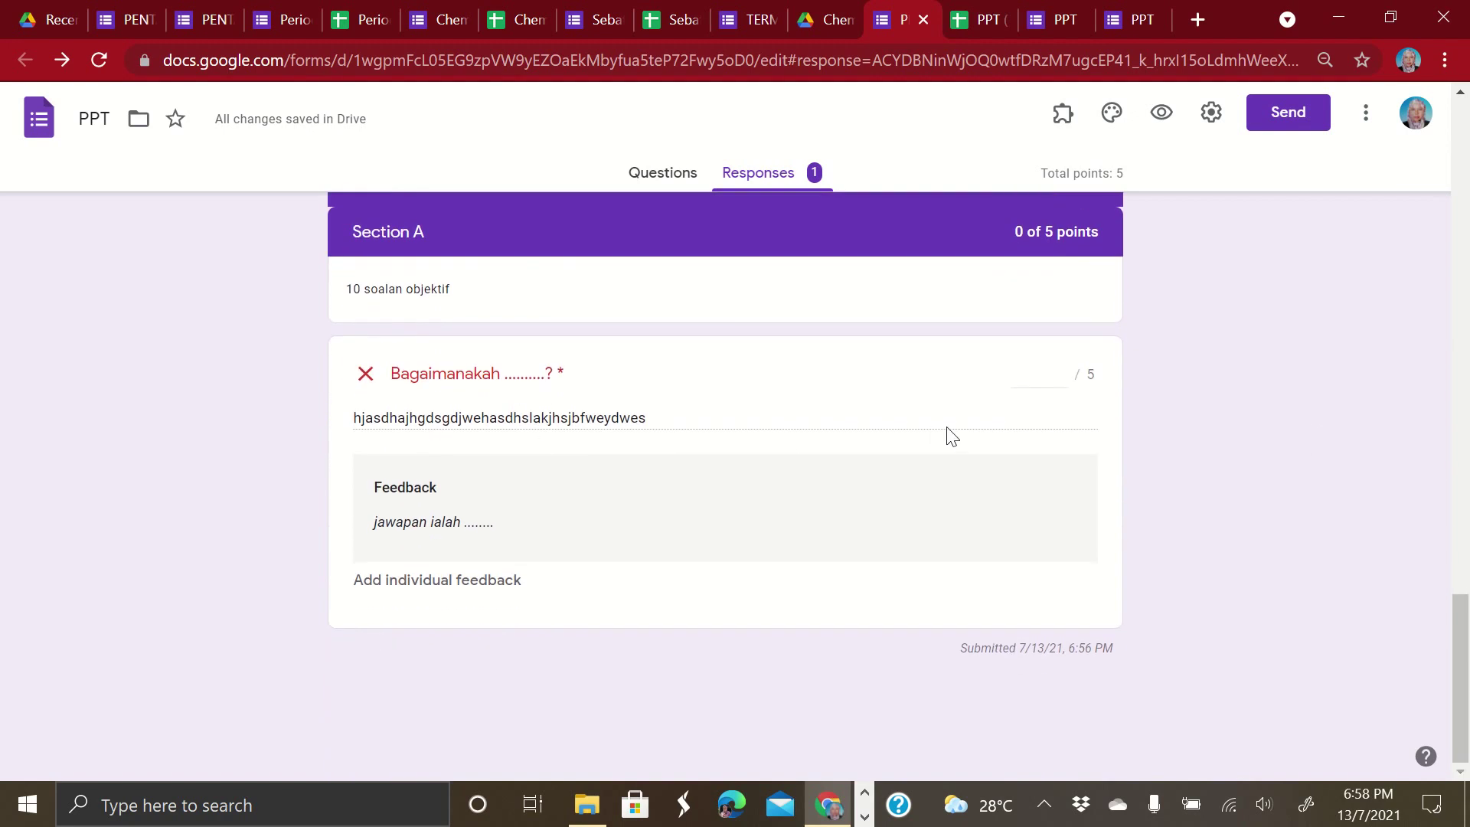
mouse_move(1058, 373)
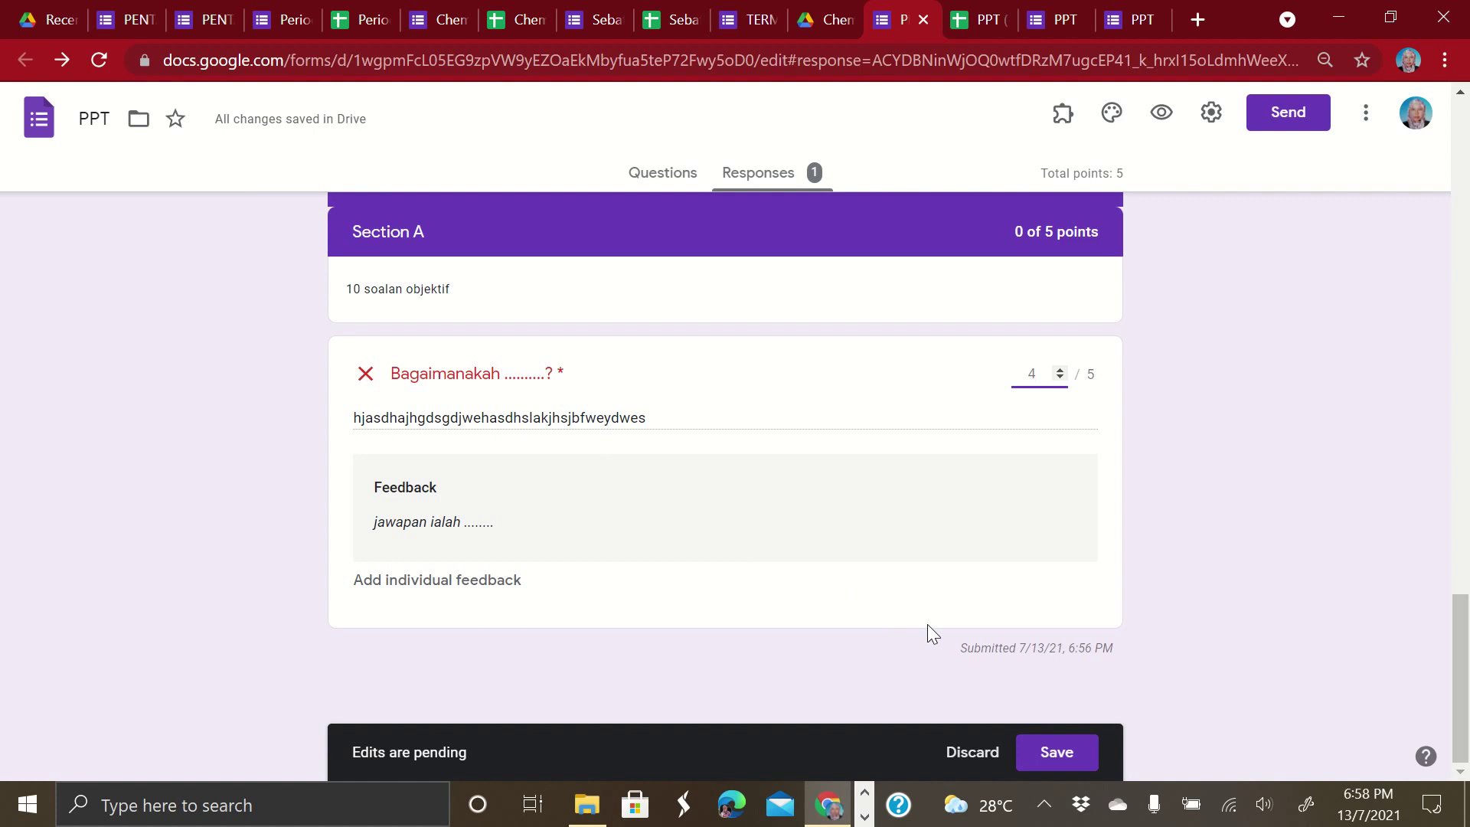
Release the score by email to all respondents with the message "Tahniah"
scroll(1055, 462, "up", 20)
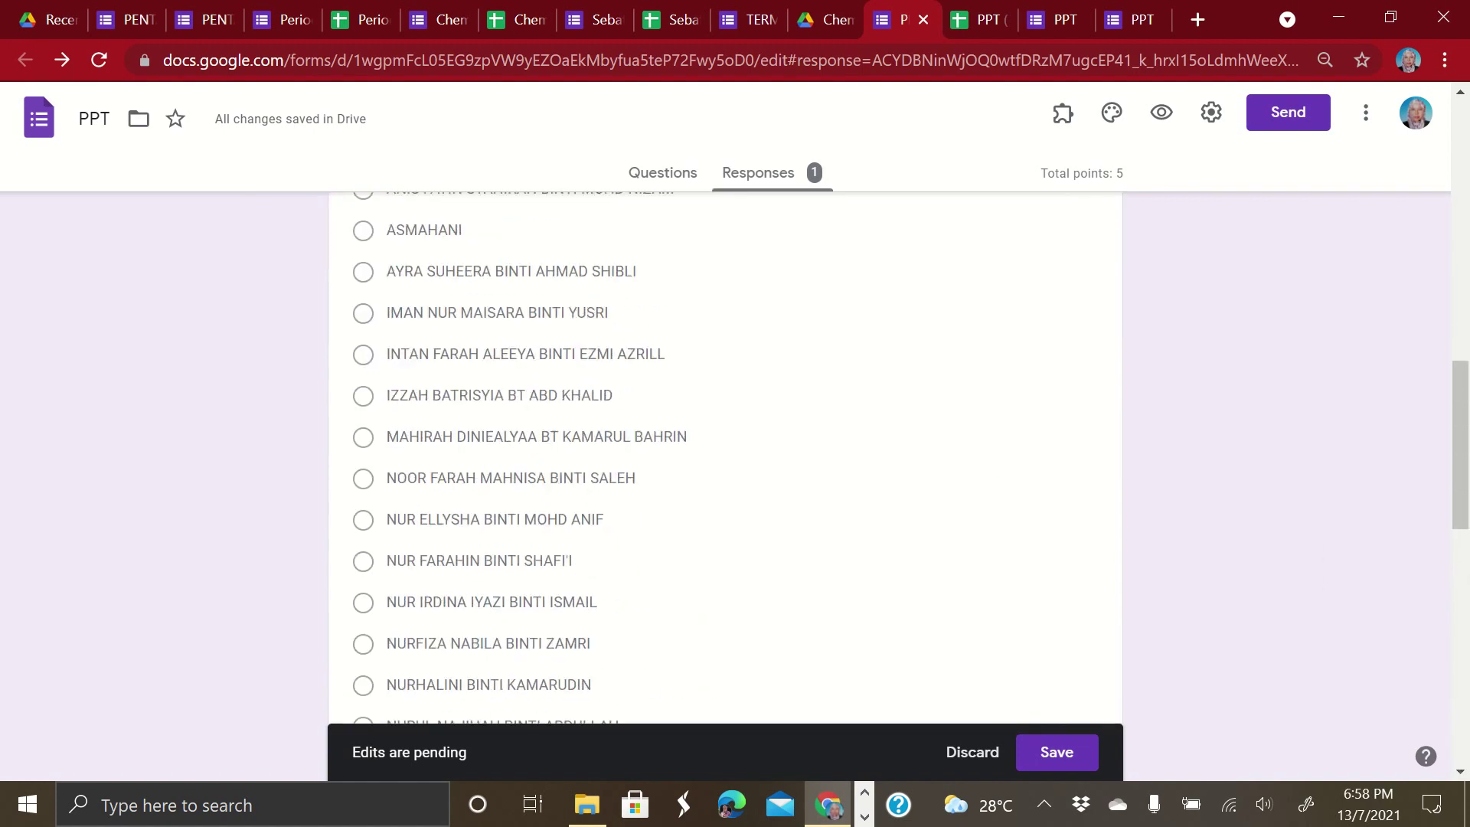
scroll(725, 459, "up", 7)
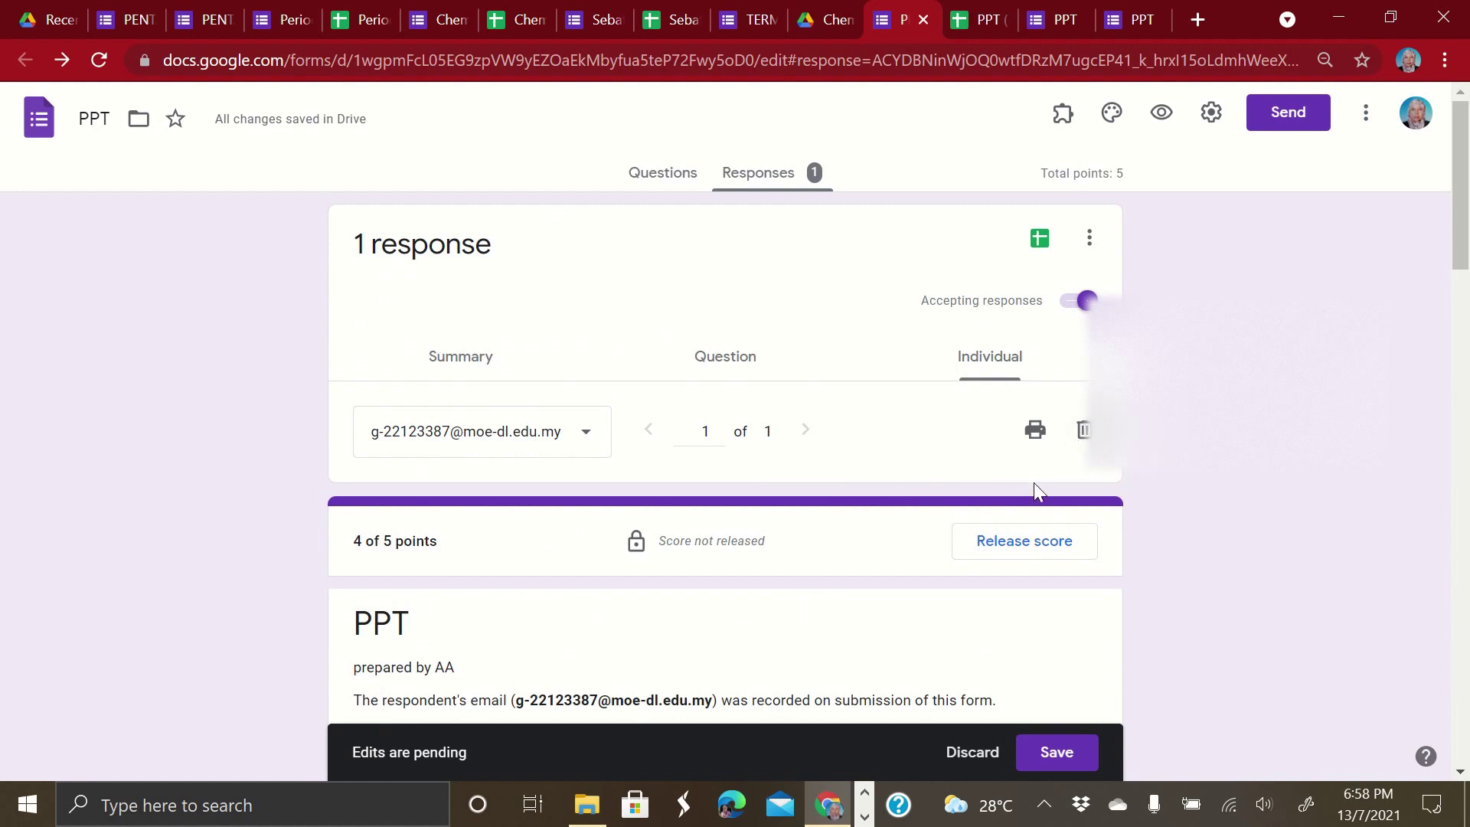
left_click(1022, 544)
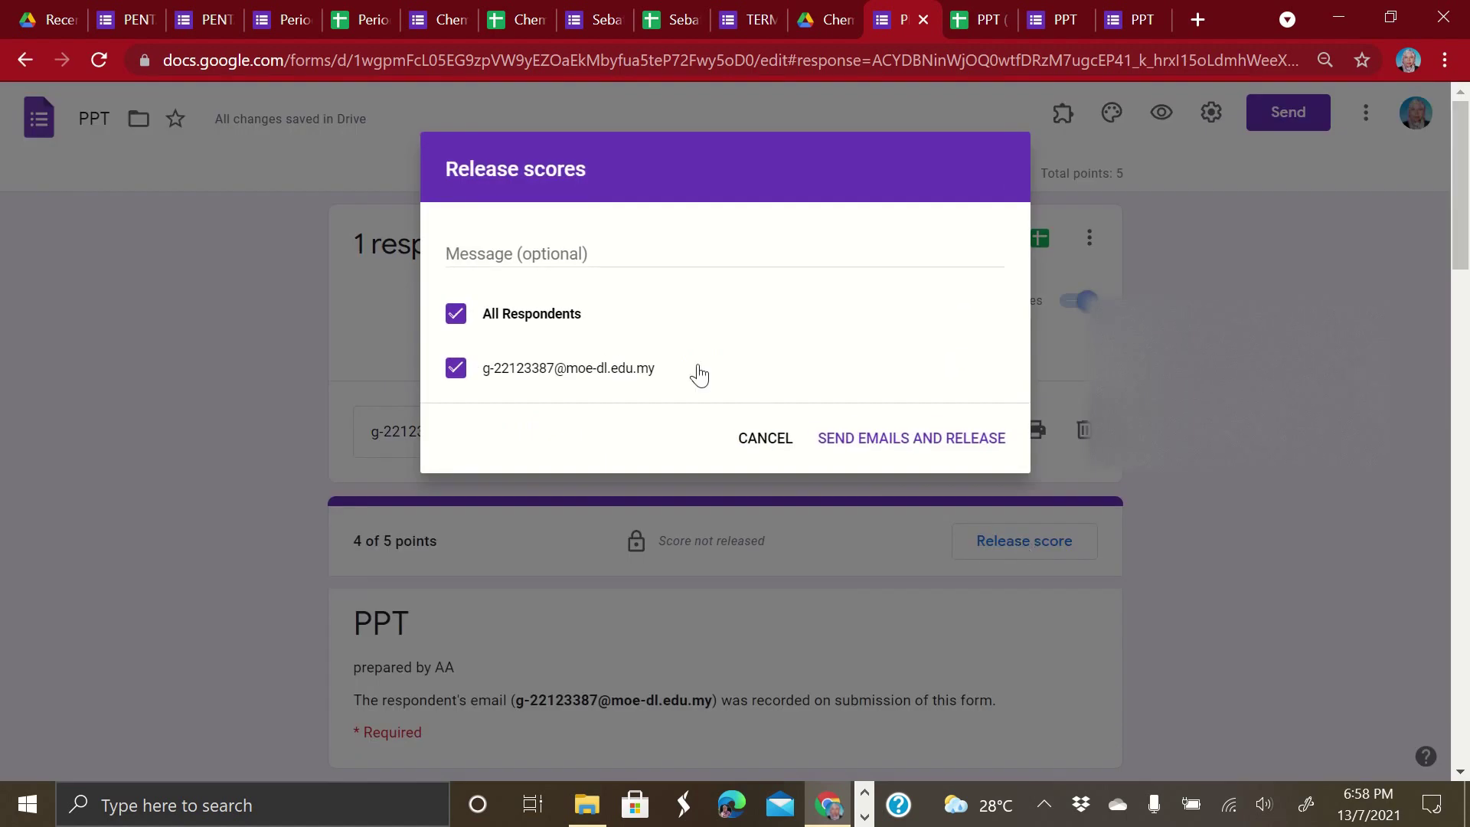
left_click(456, 316)
left_click(455, 372)
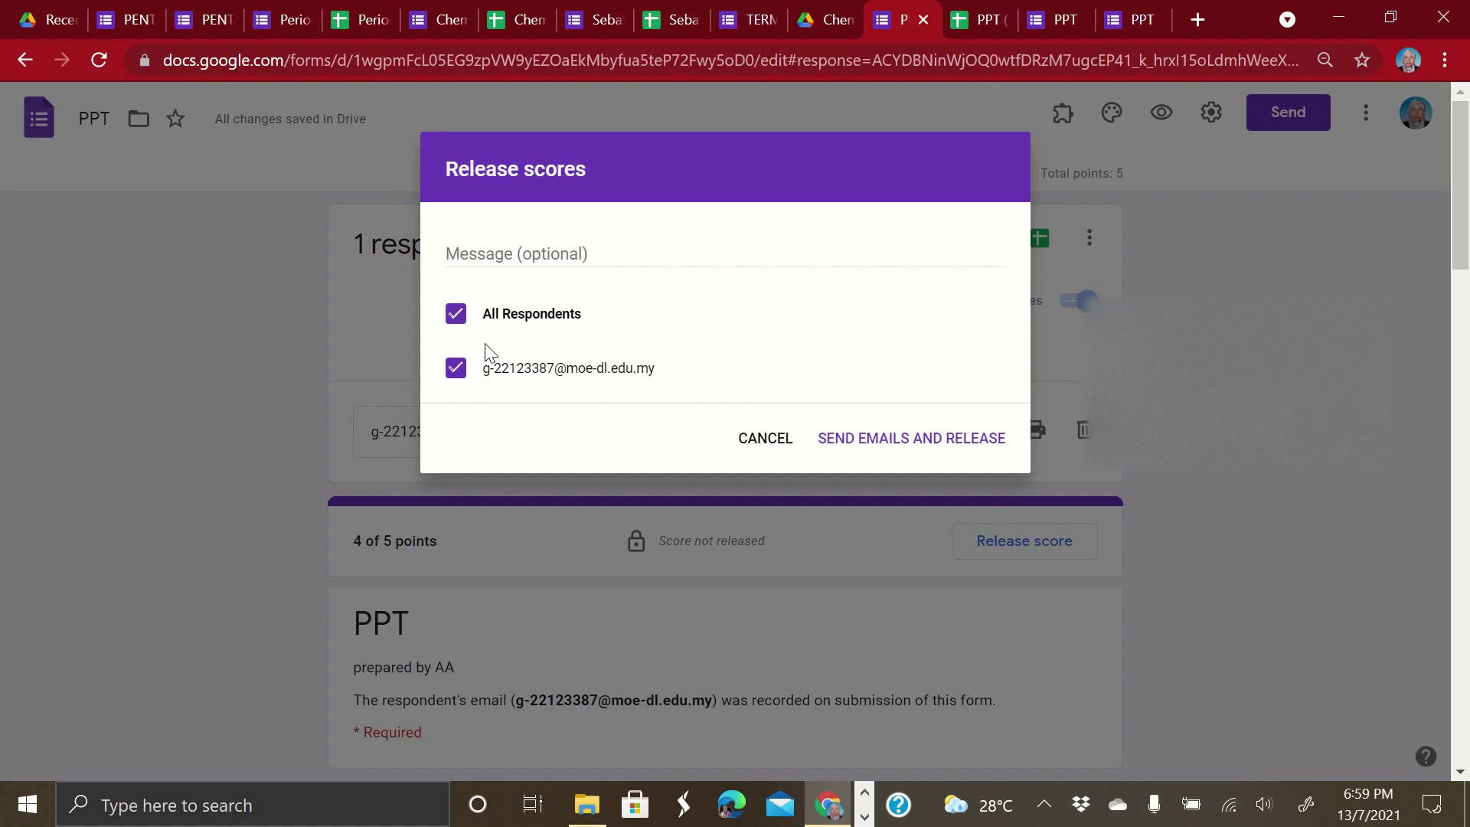
left_click(498, 244)
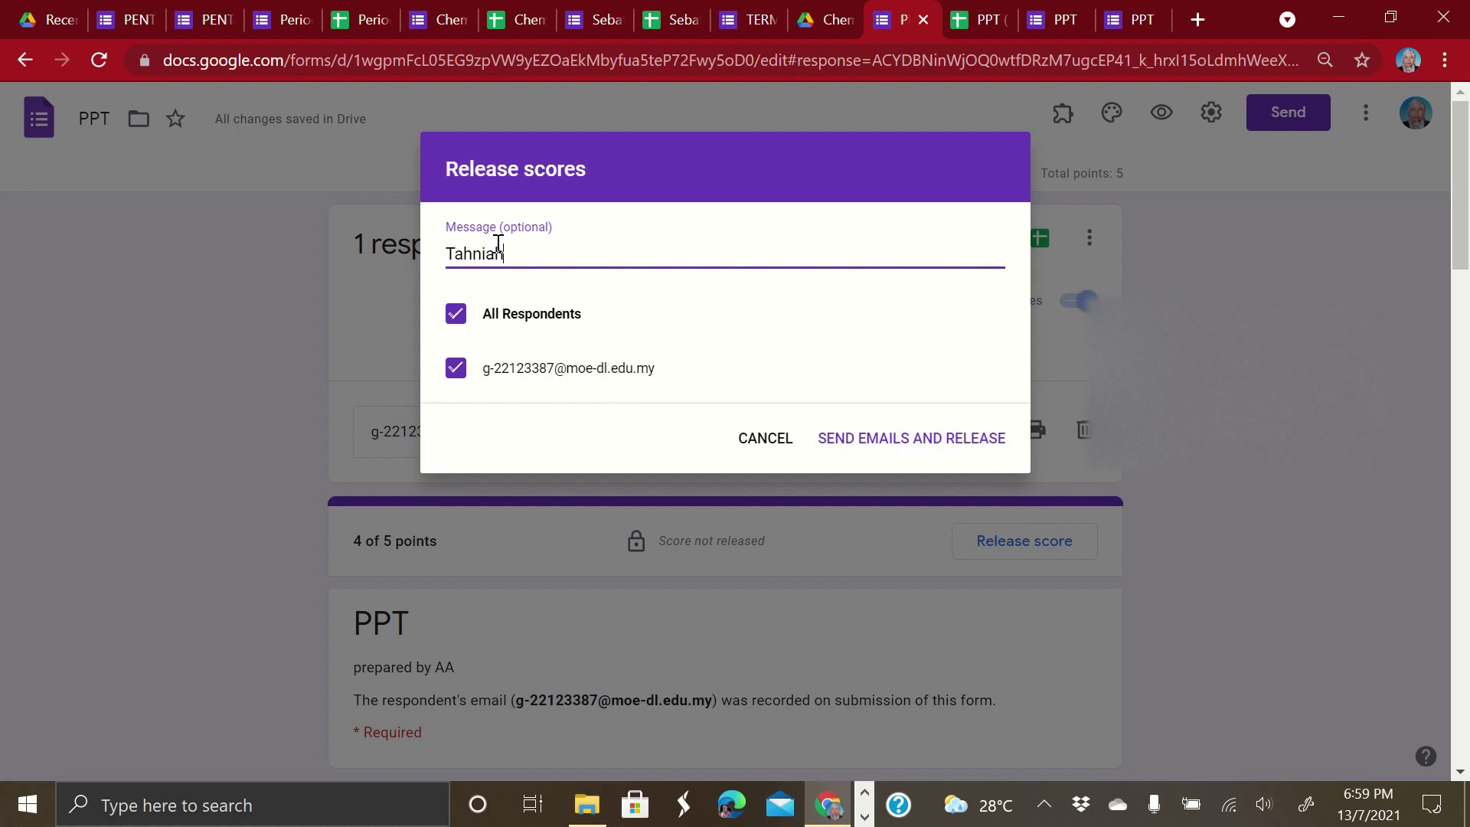
left_click(901, 446)
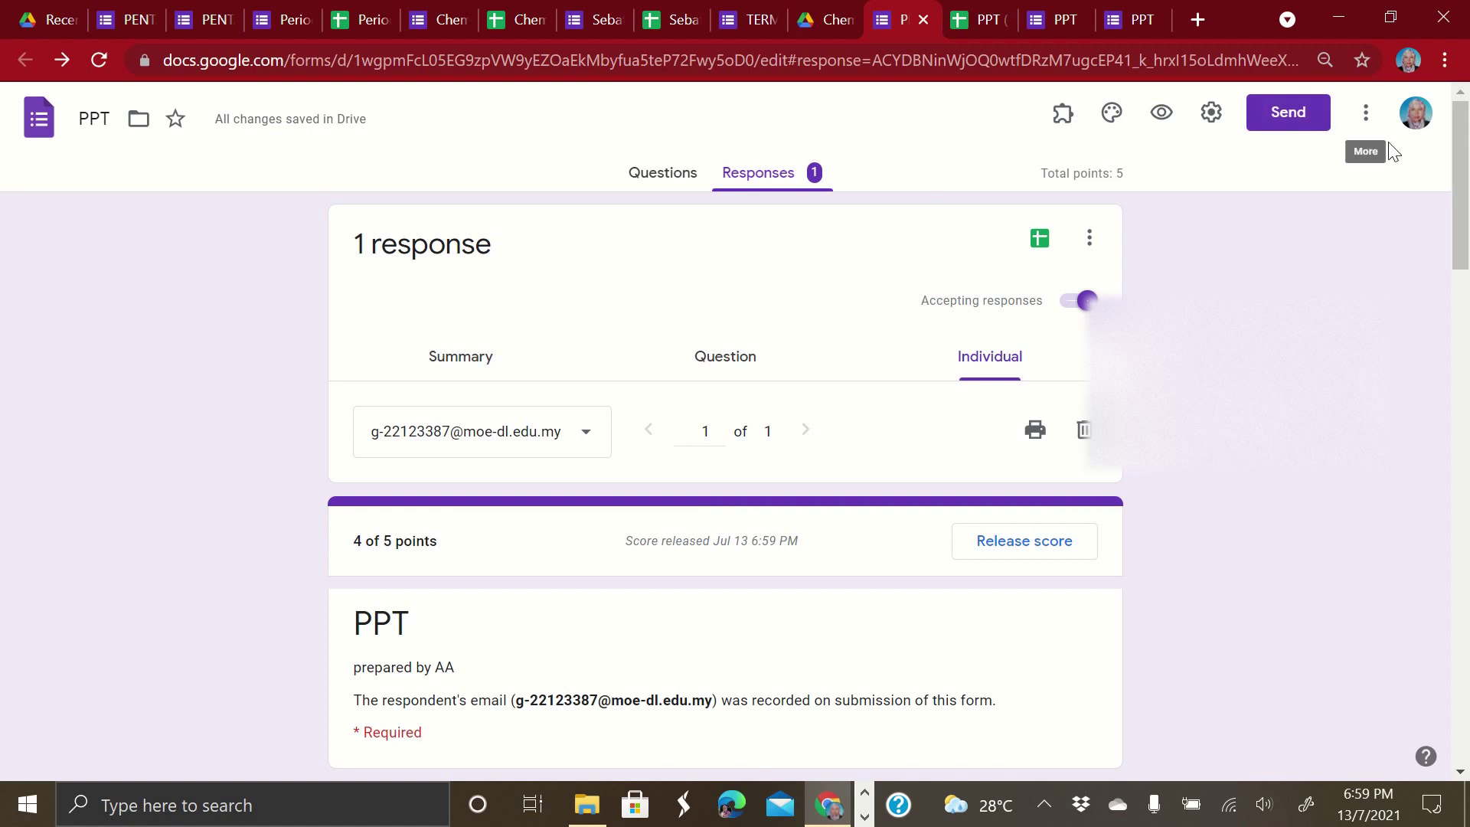
Open Gmail in a new browser tab, allow it to open email links, and close the Windows default apps settings
left_click(1415, 116)
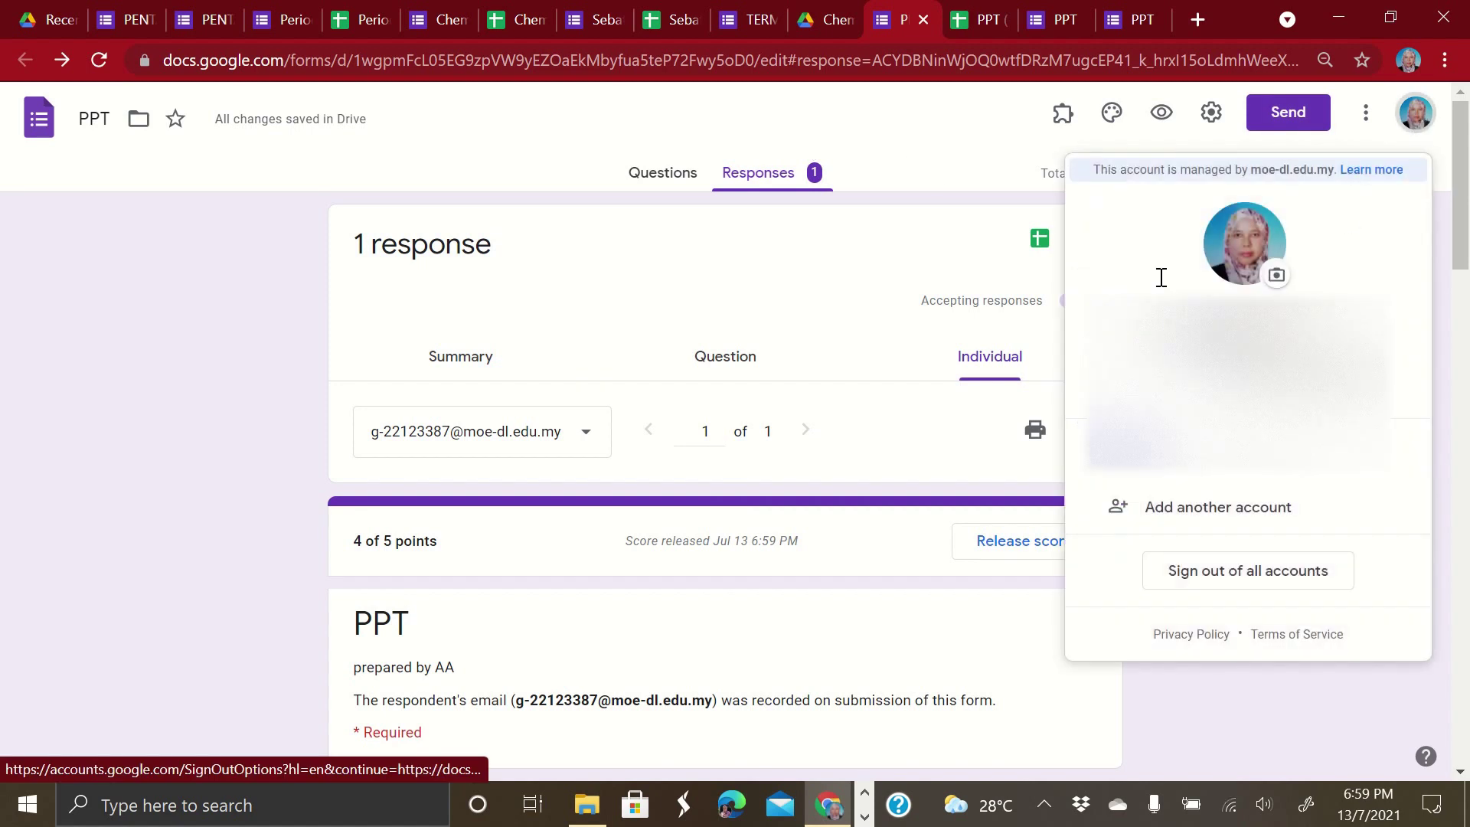
left_click(1199, 19)
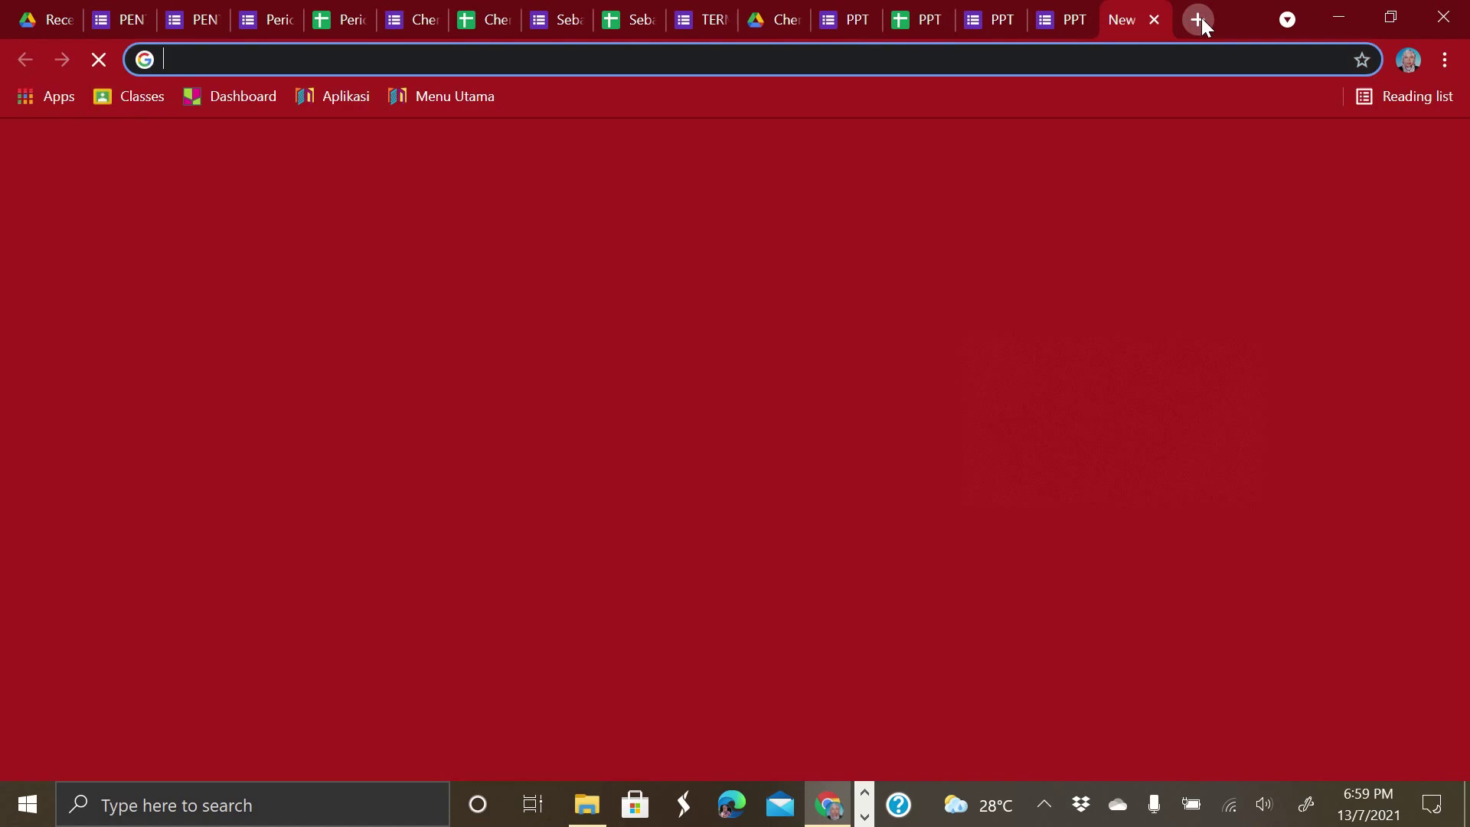
left_click(1412, 159)
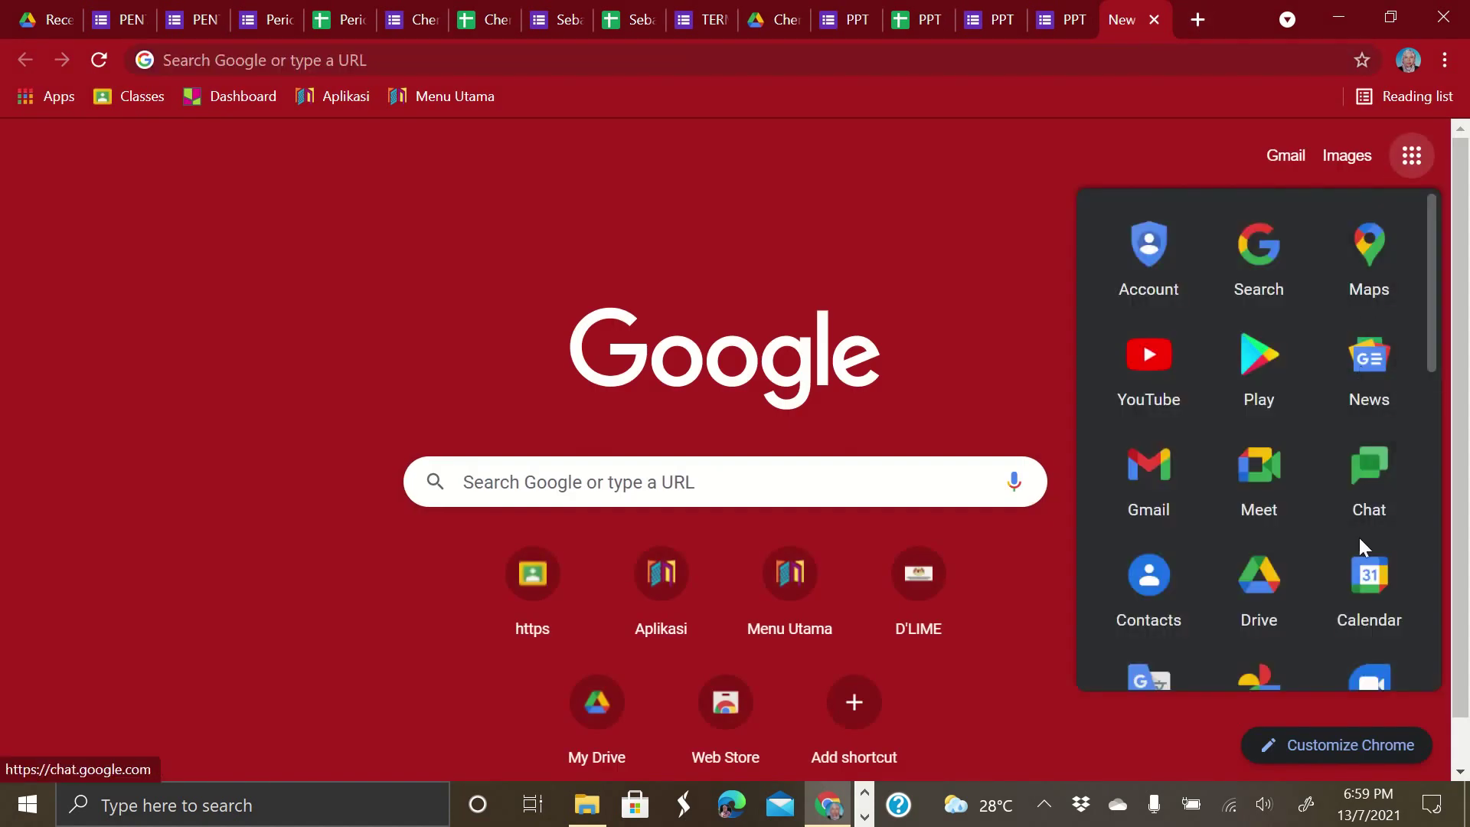
left_click(1149, 467)
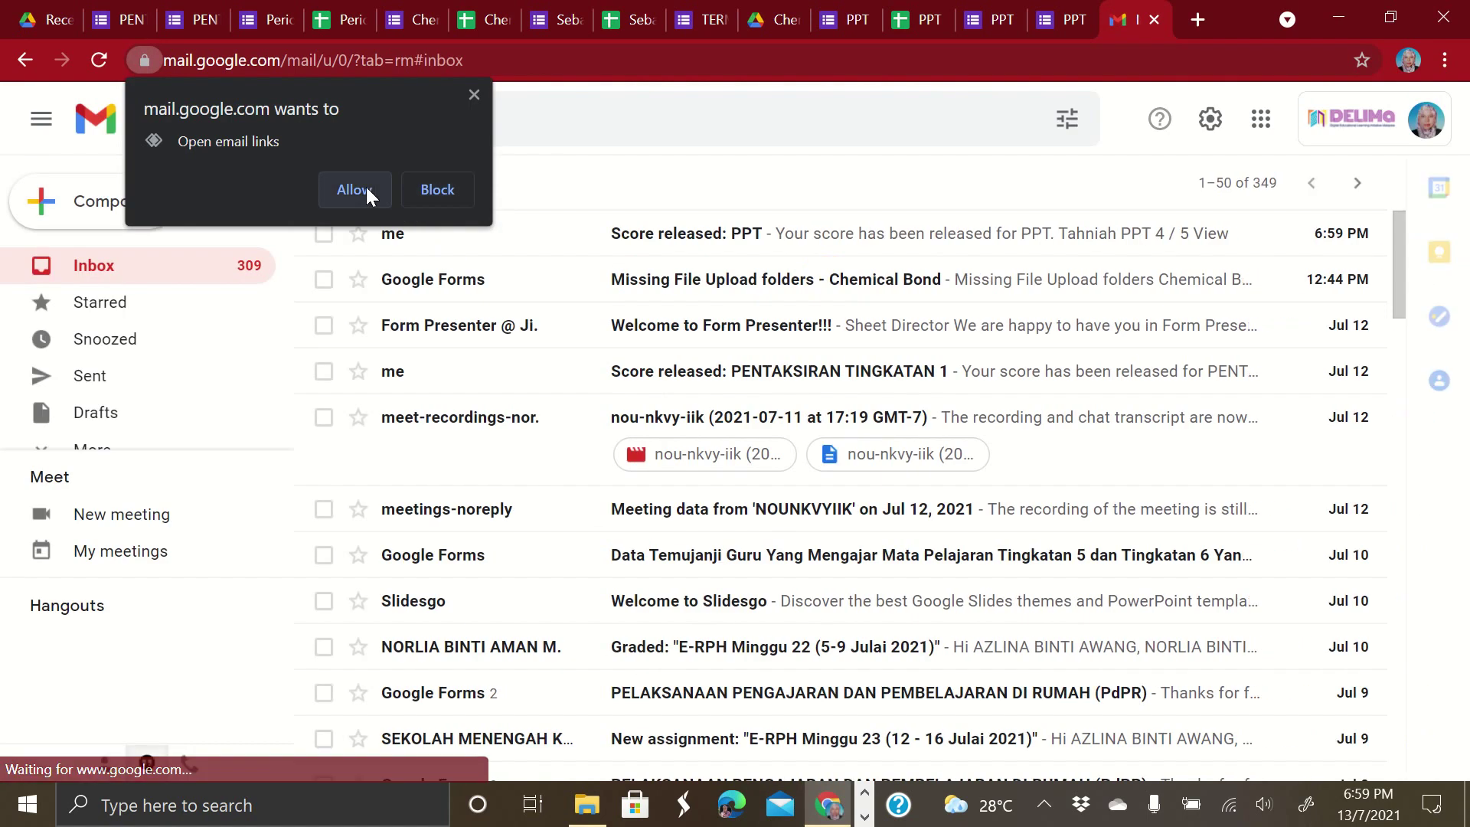
left_click(366, 186)
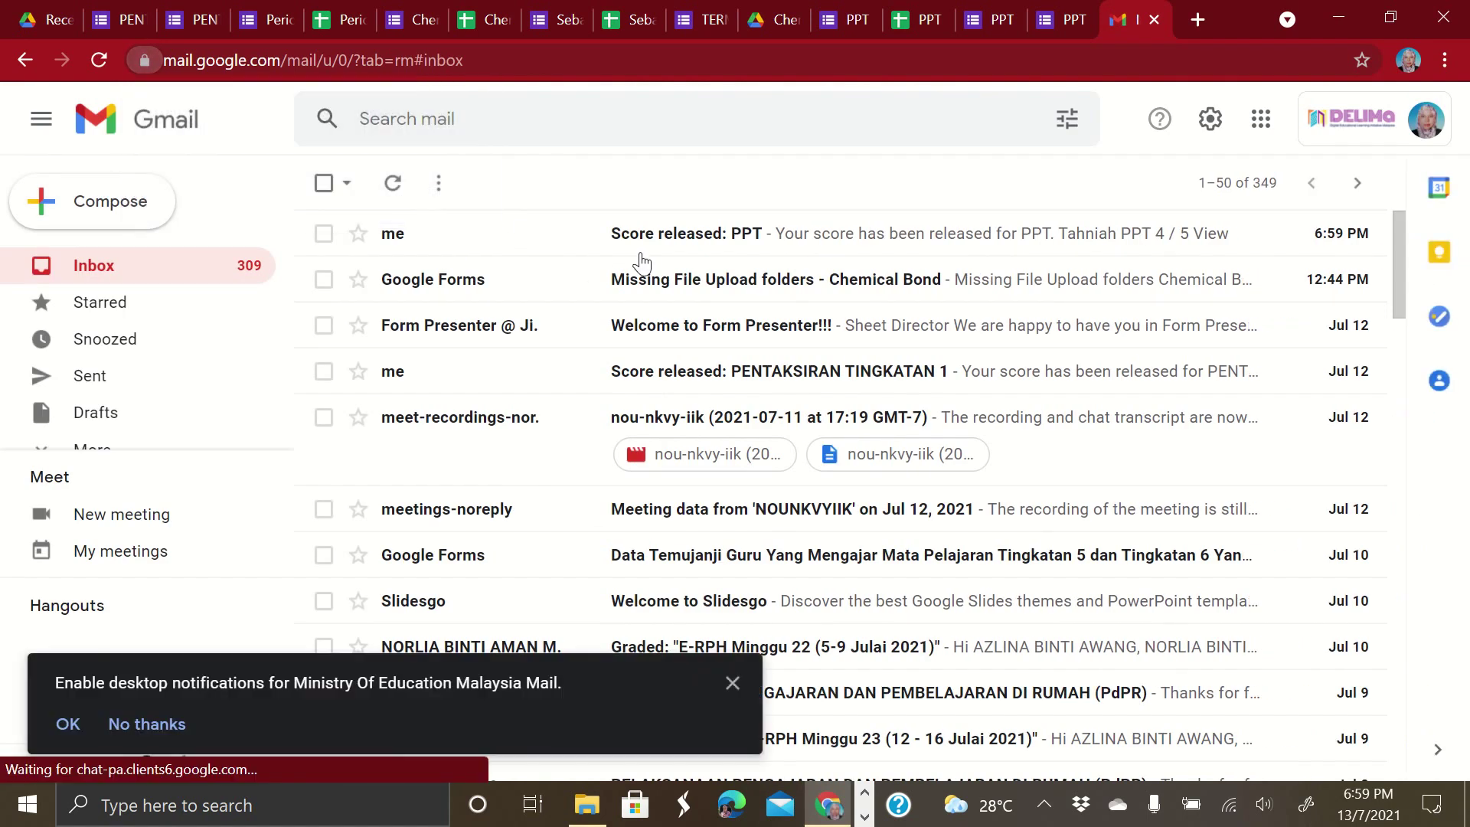
key("super+i")
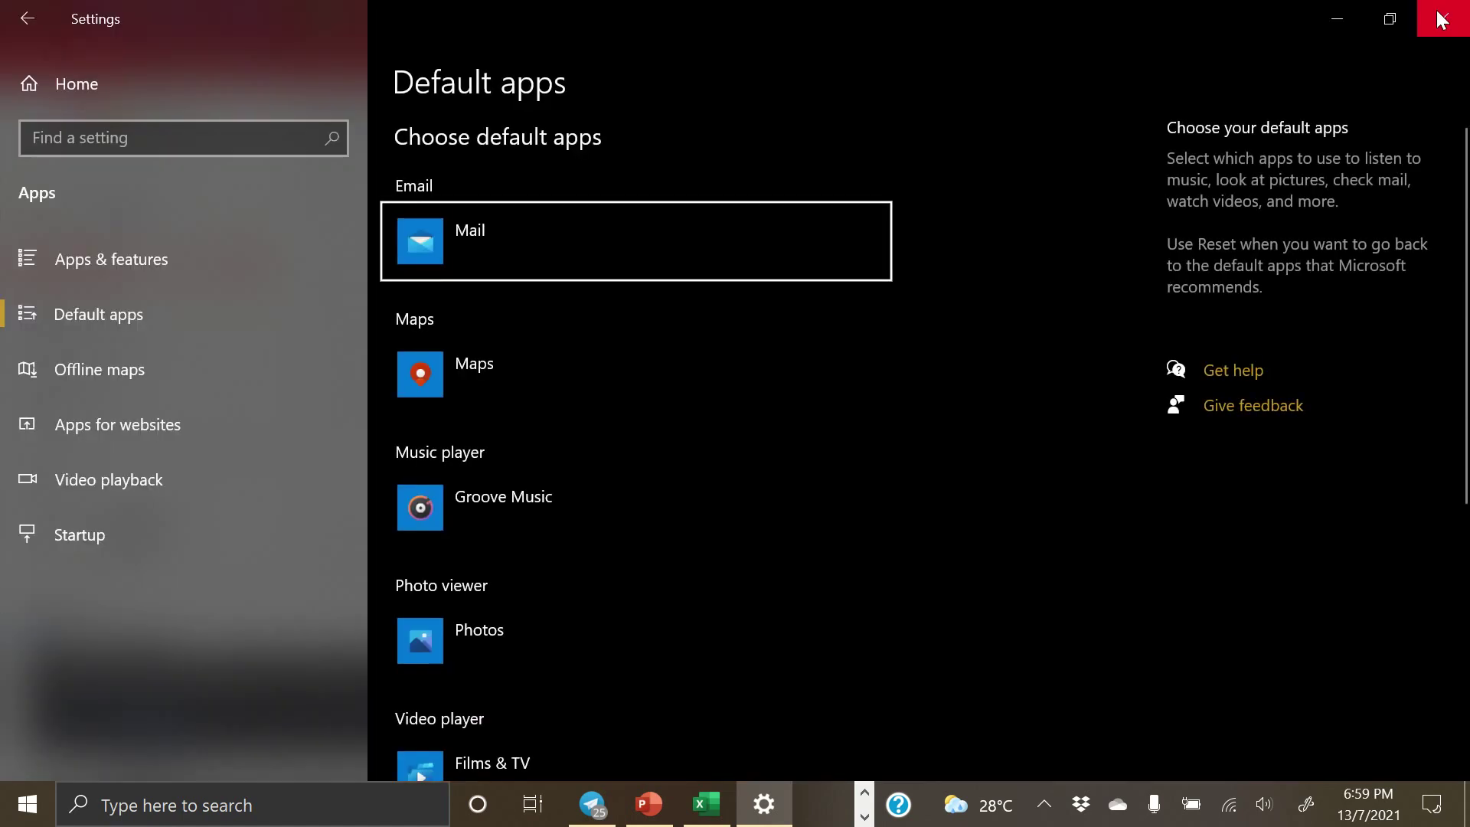
left_click(1441, 20)
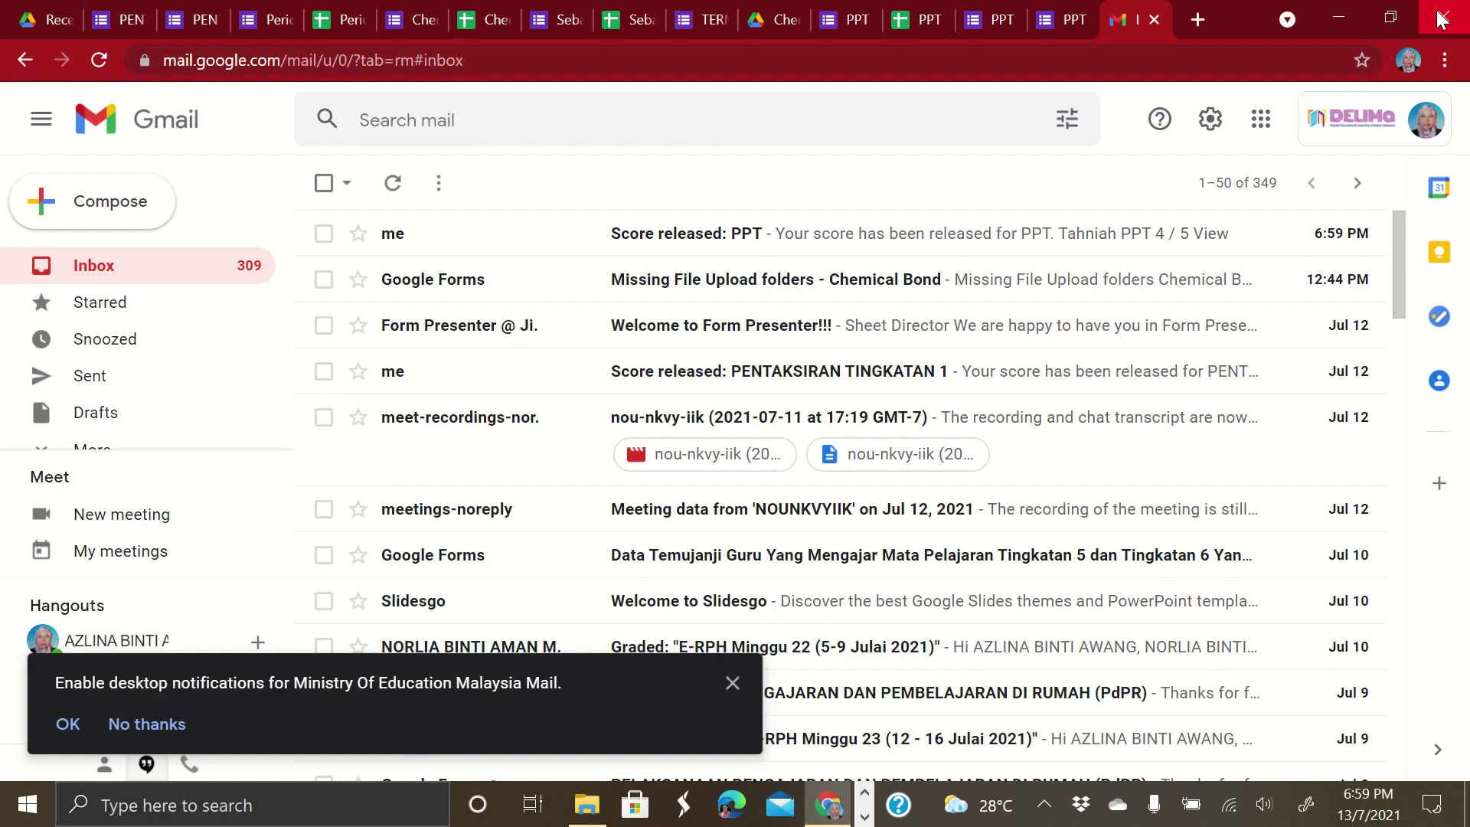
Open the "Score released: PPT" email and view the graded response through its link
left_click(697, 245)
scroll(713, 525, "down", 2)
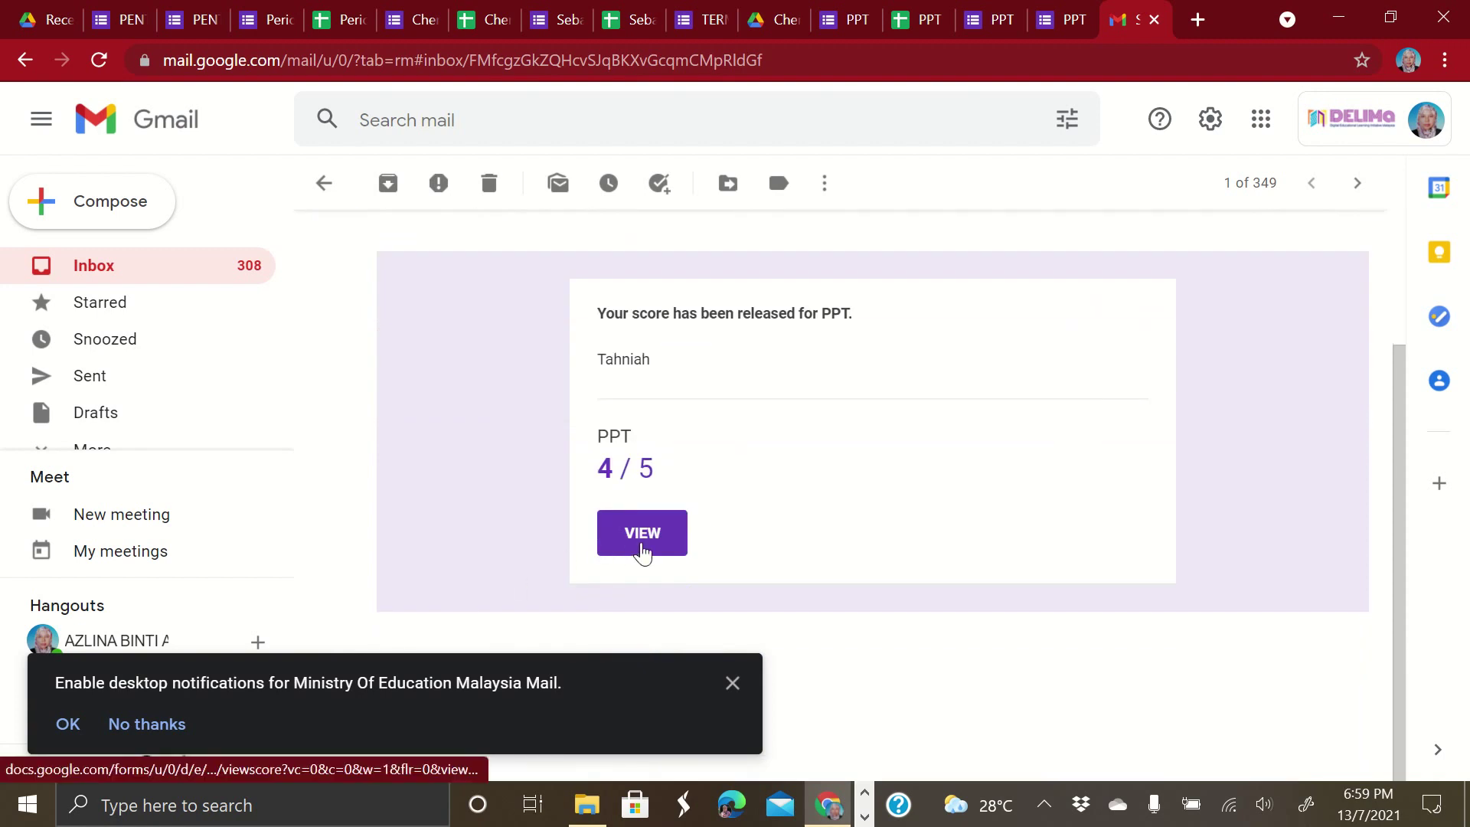
left_click(640, 542)
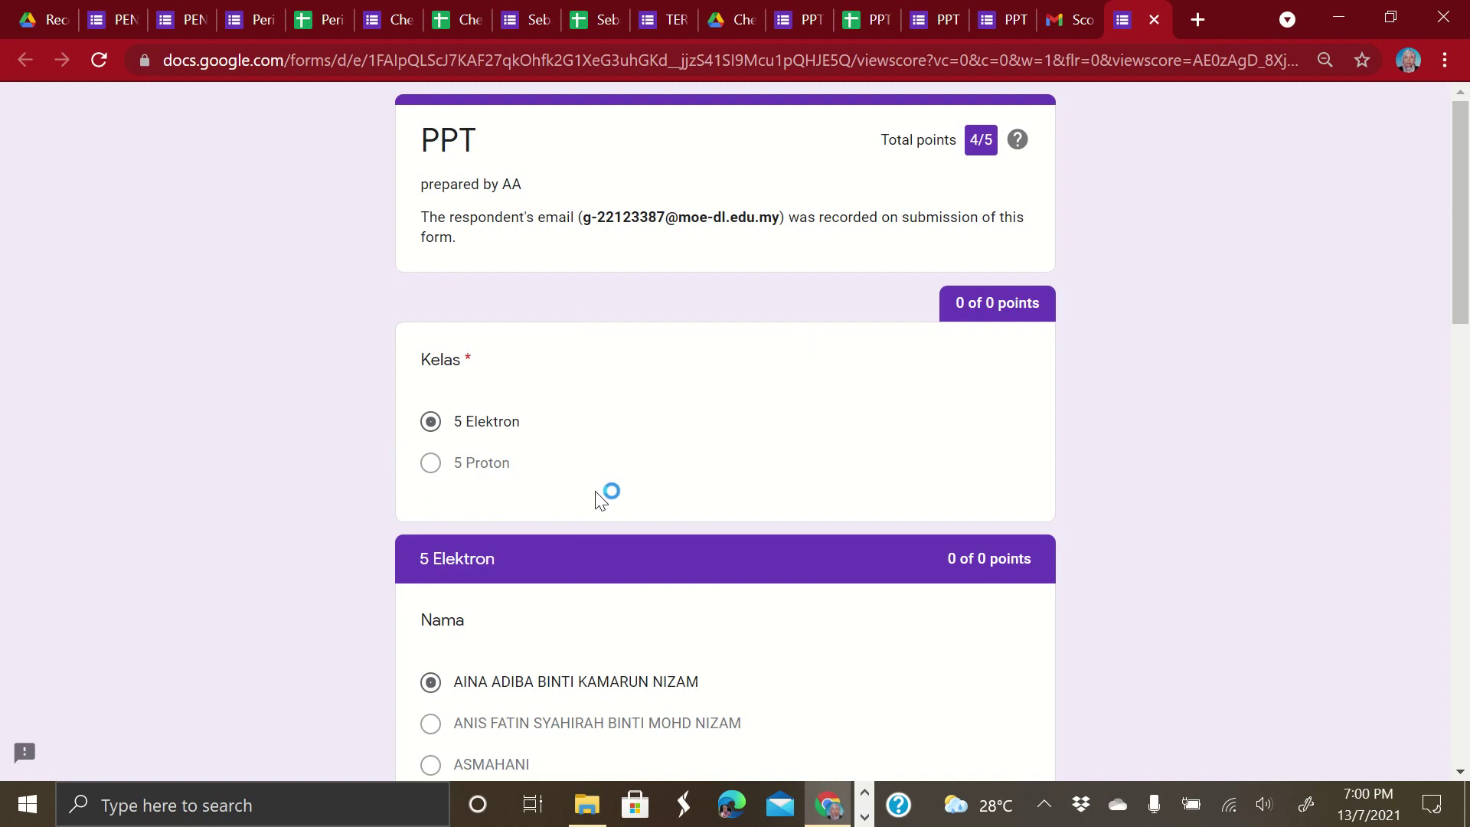
scroll(607, 492, "down", 8)
scroll(725, 431, "down", 1)
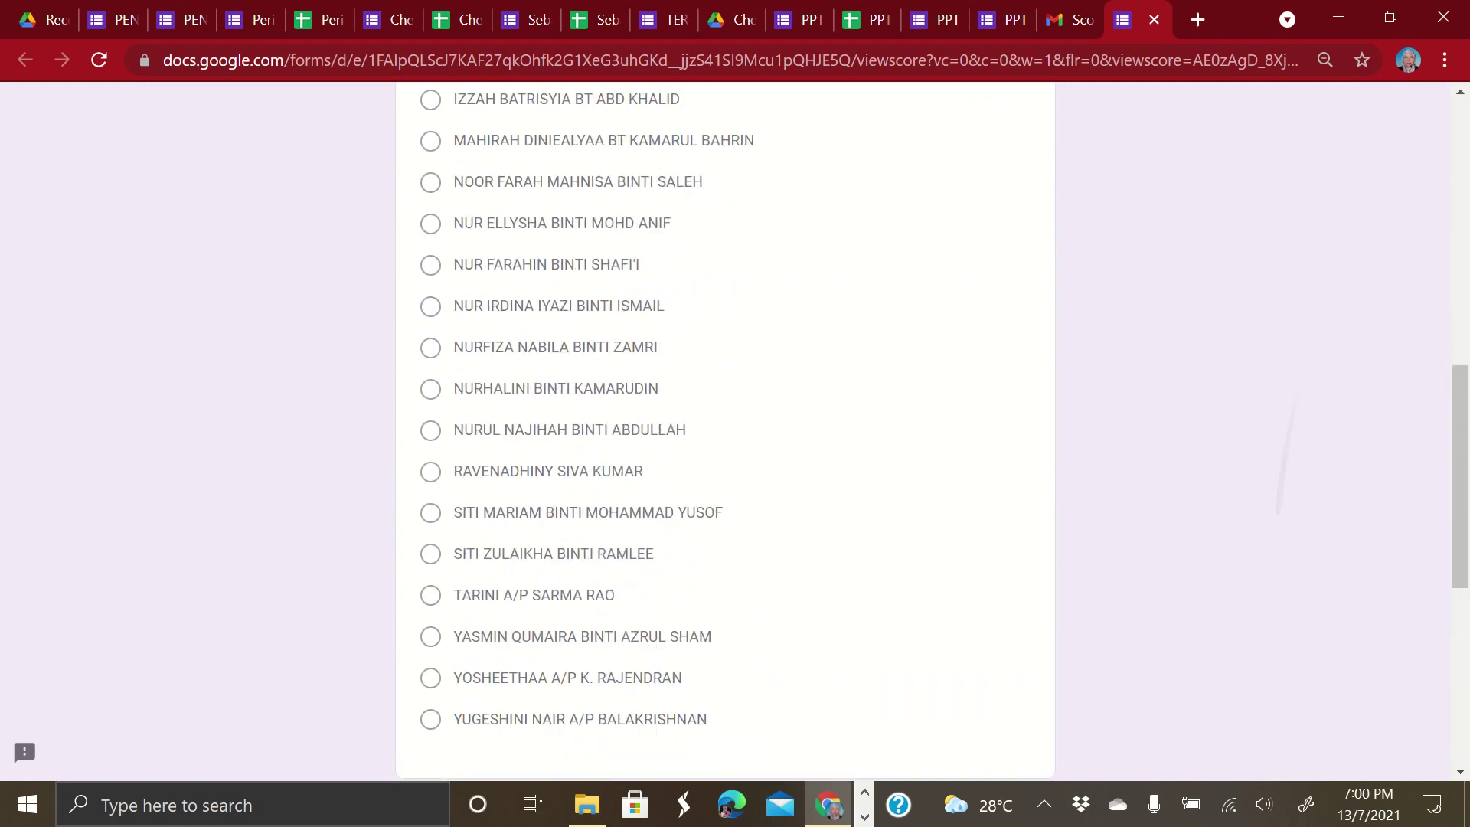
scroll(725, 431, "up", 9)
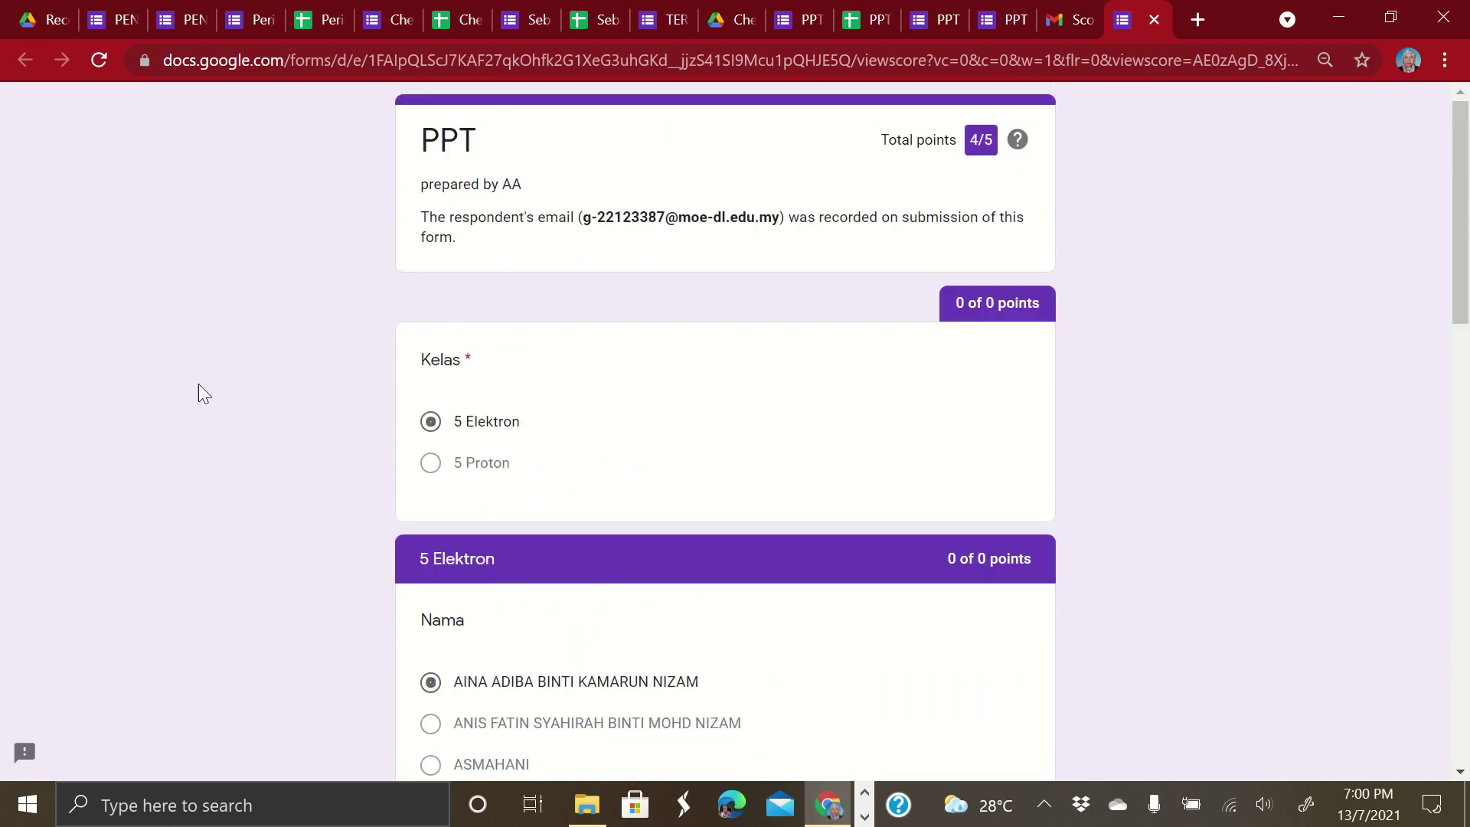